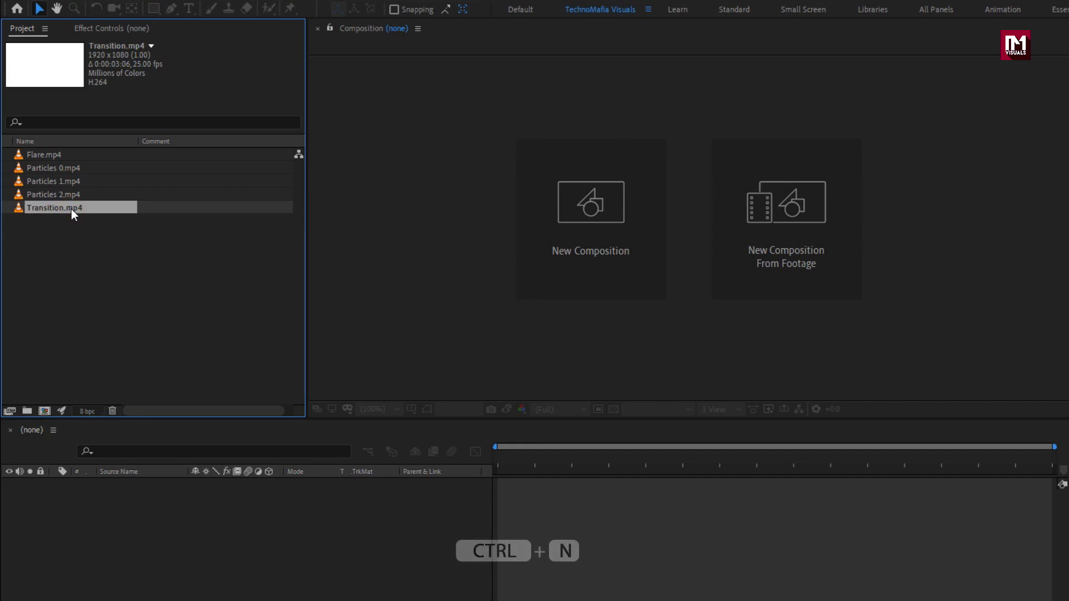
# Create a new HD composition named Trailer_title with a duration of 0:00:05:00.
pyautogui.hotkey('ctrl', 'n')
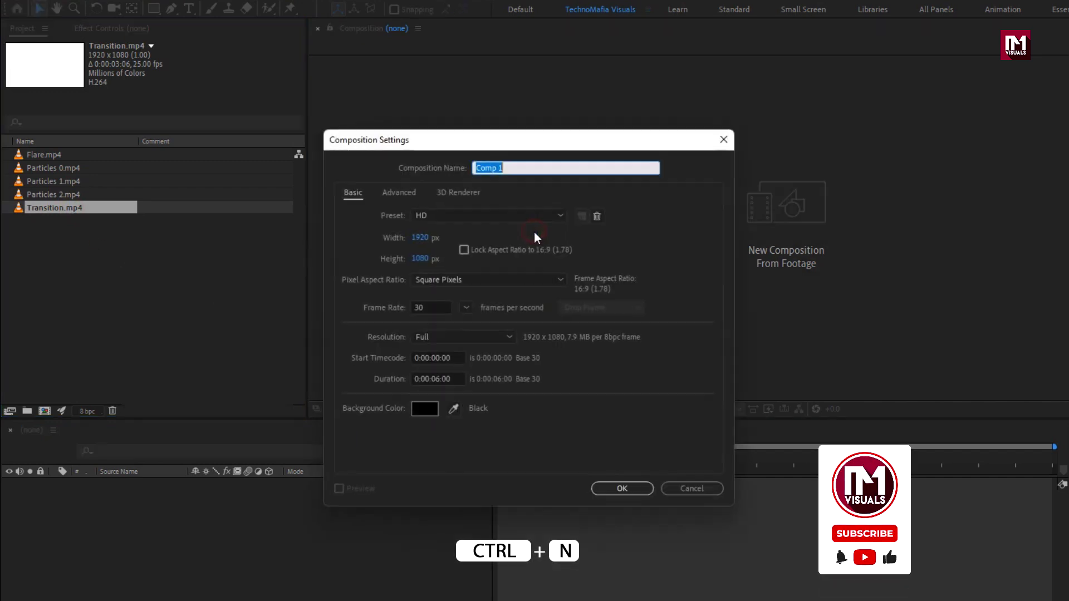
pyautogui.write('Tr')
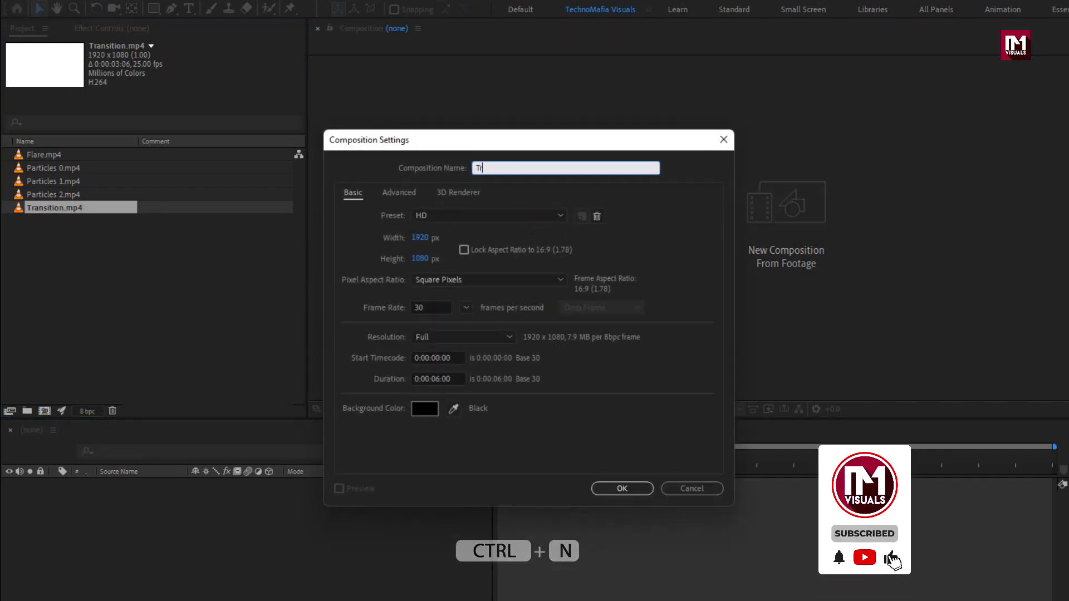
pyautogui.write('ailer_title')
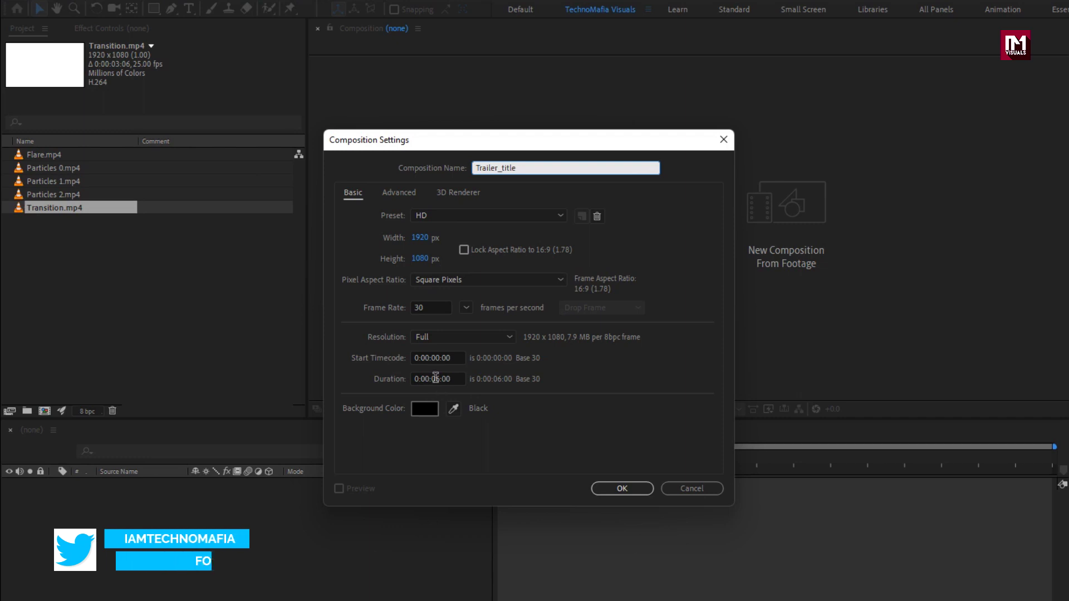
pyautogui.click(436, 378)
pyautogui.press('BackSpace')
pyautogui.write('5')
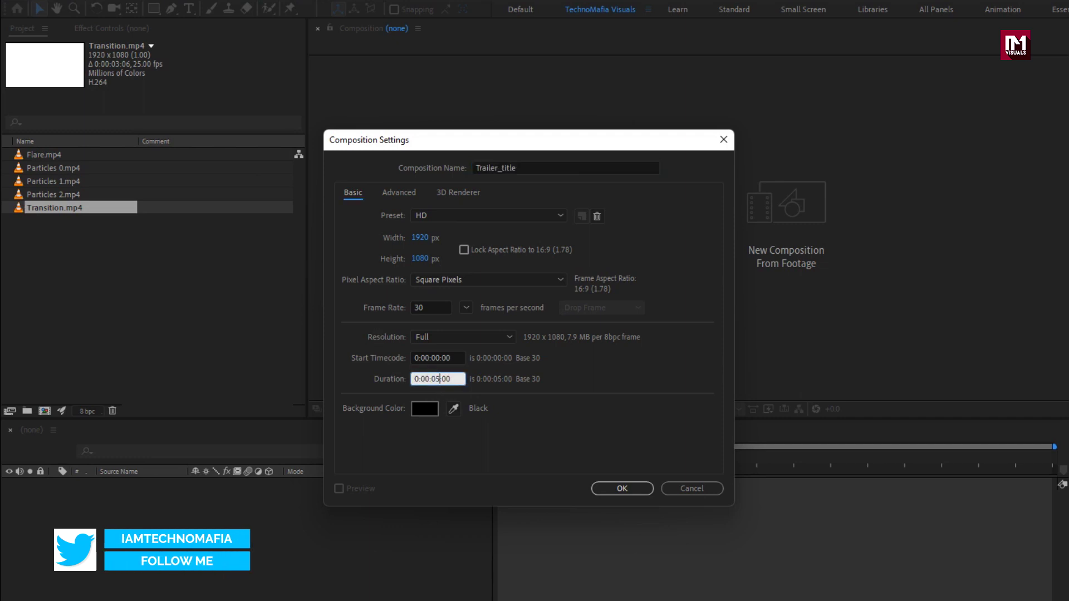
pyautogui.click(623, 488)
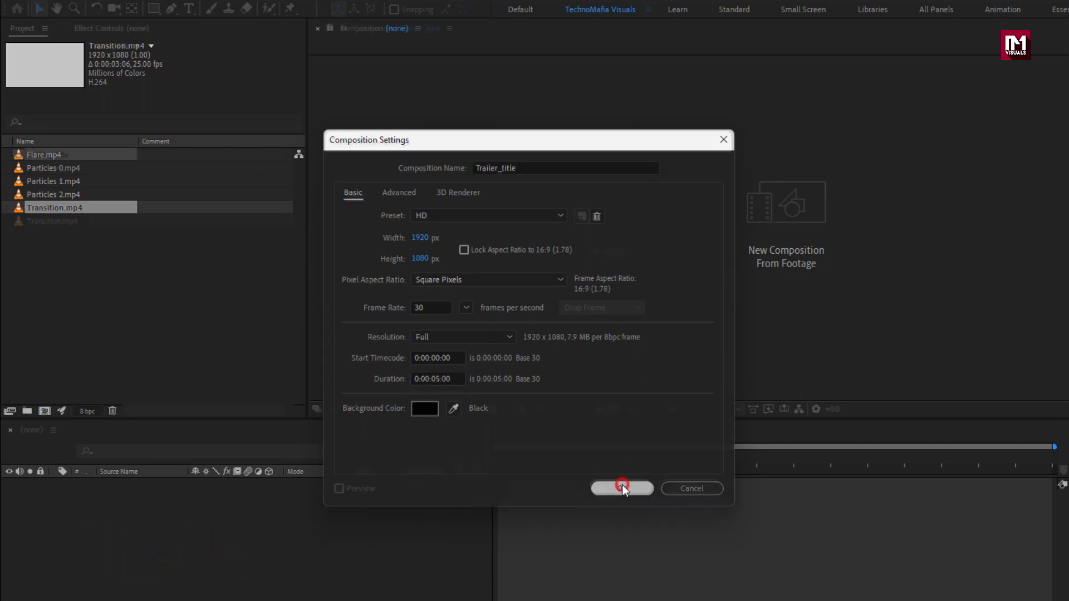
# Add a full-size black solid named BG to the Trailer_title composition.
pyautogui.rightClick(228, 498)
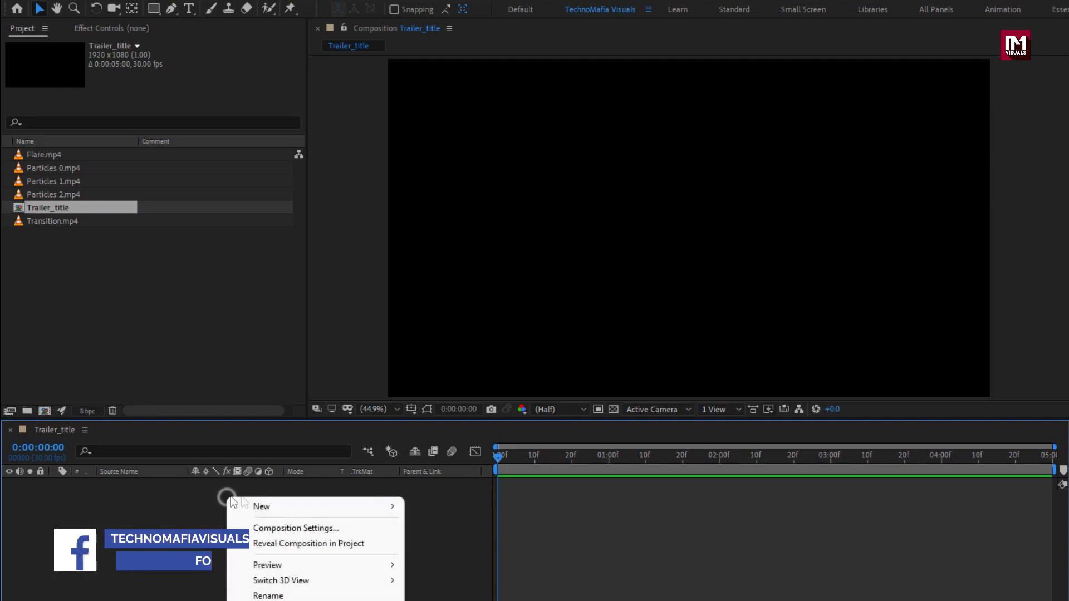
pyautogui.moveTo(310, 506)
pyautogui.click(445, 541)
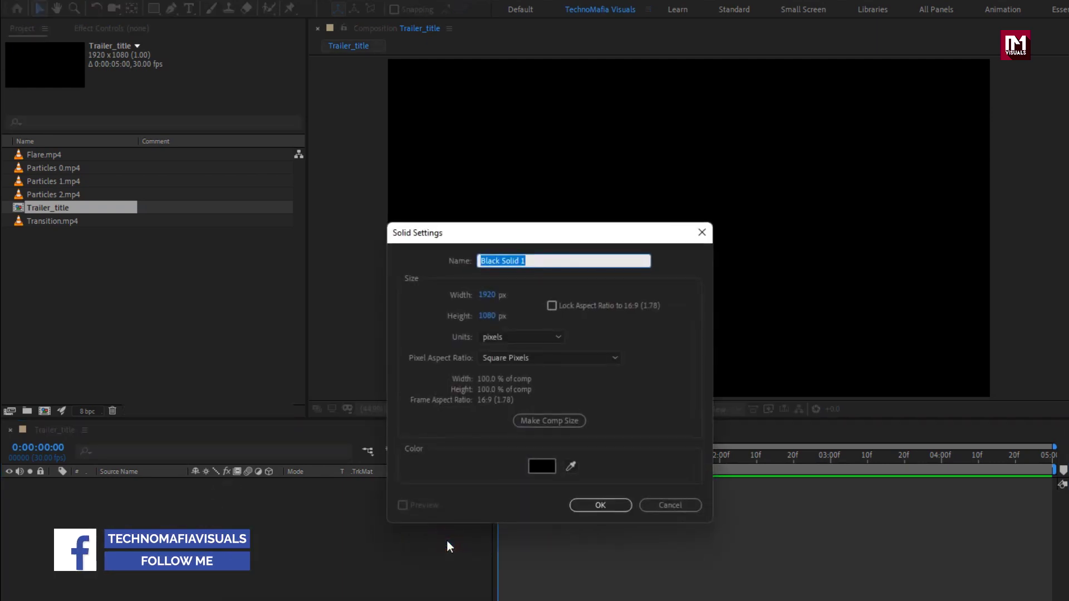
pyautogui.write('BG')
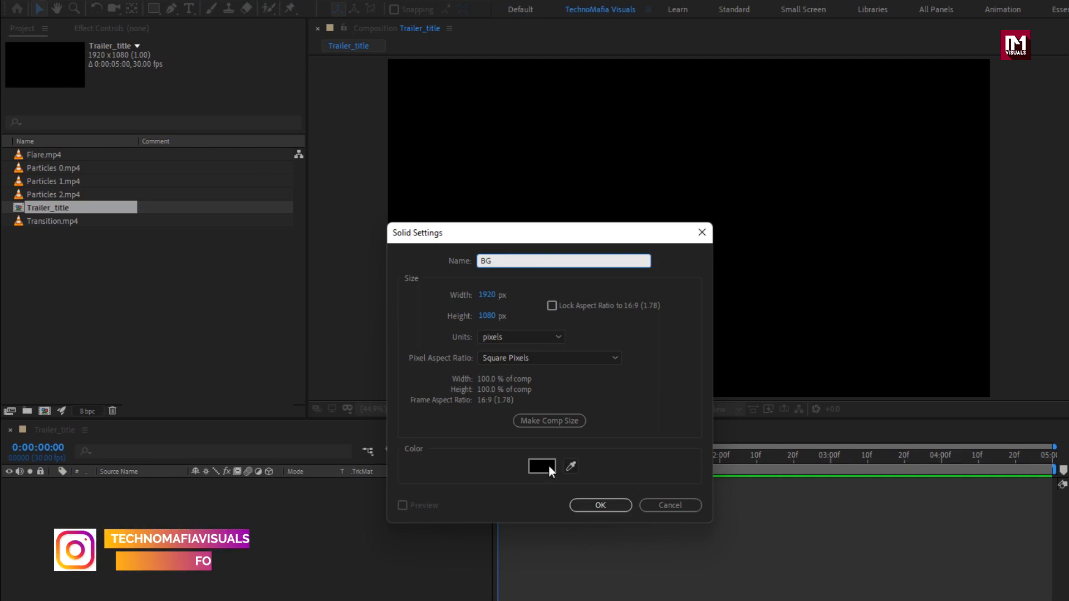
pyautogui.click(606, 503)
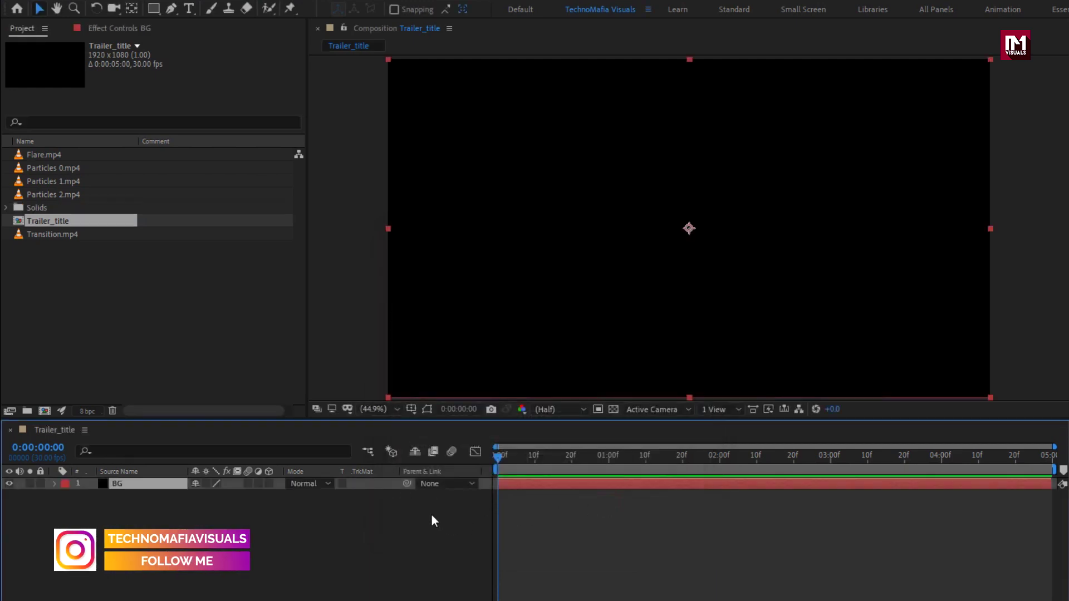
# Add a second full-size black solid named Noise above the BG layer.
pyautogui.rightClick(434, 520)
pyautogui.moveTo(501, 521)
pyautogui.click(664, 561)
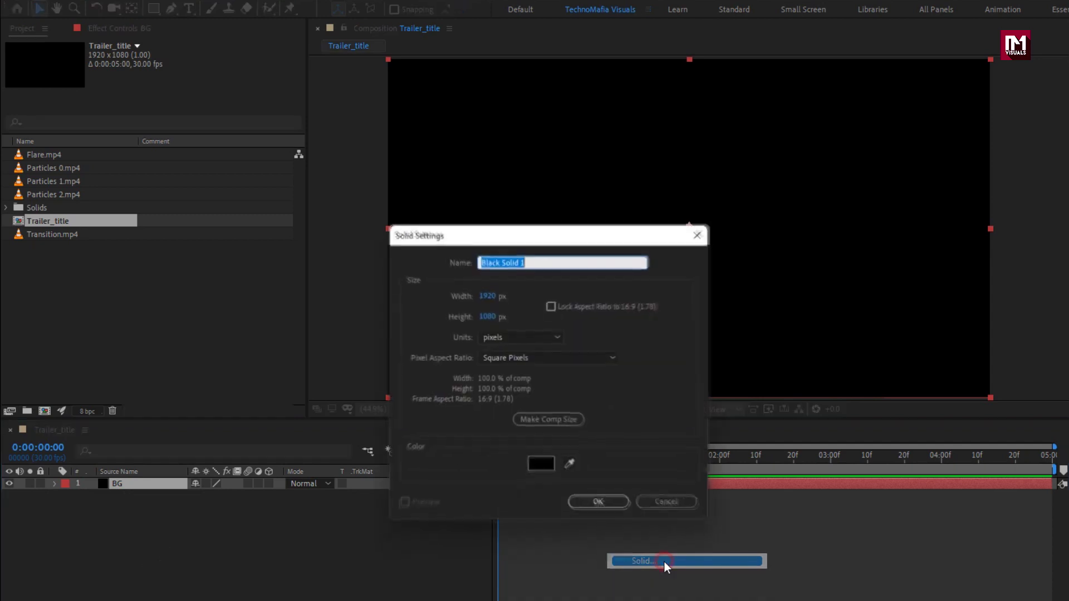
pyautogui.write('Noise')
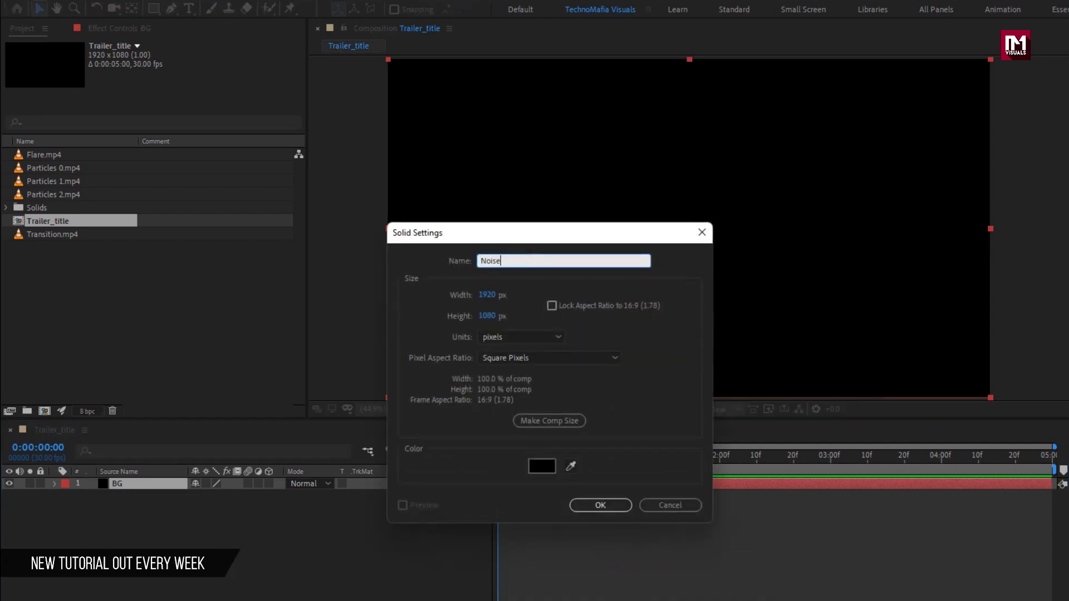
pyautogui.click(612, 505)
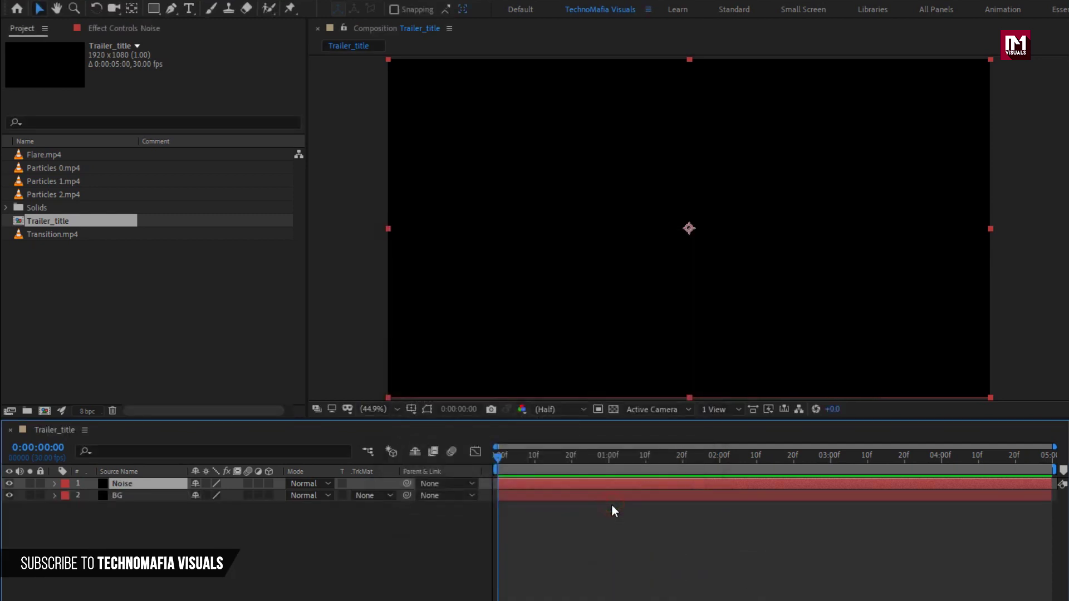
# Find the Fractal Noise effect and apply it to the Noise layer.
pyautogui.click(1059, 47)
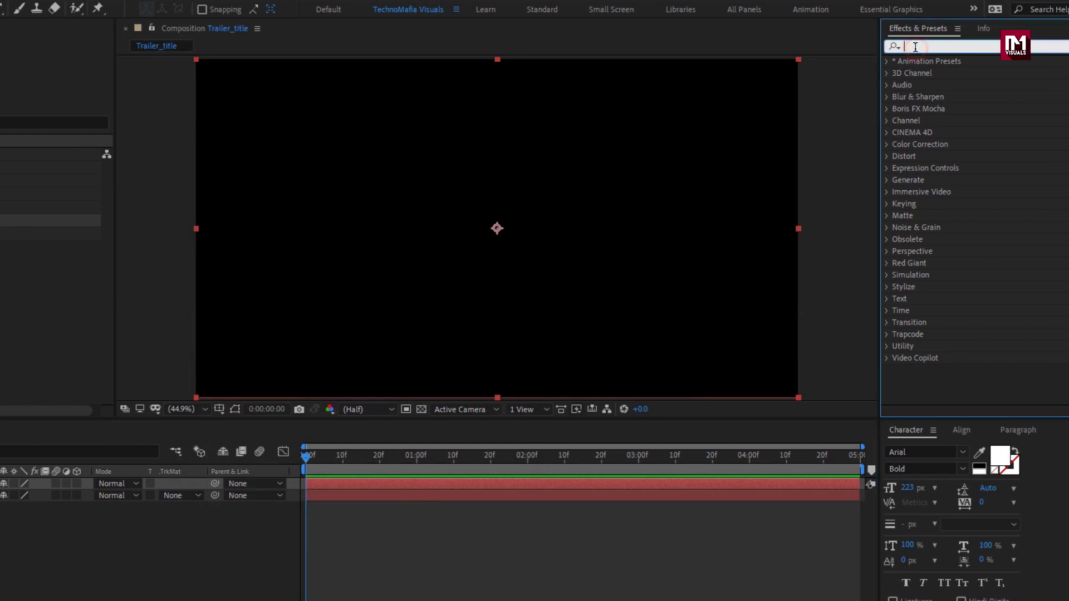
pyautogui.write('fract')
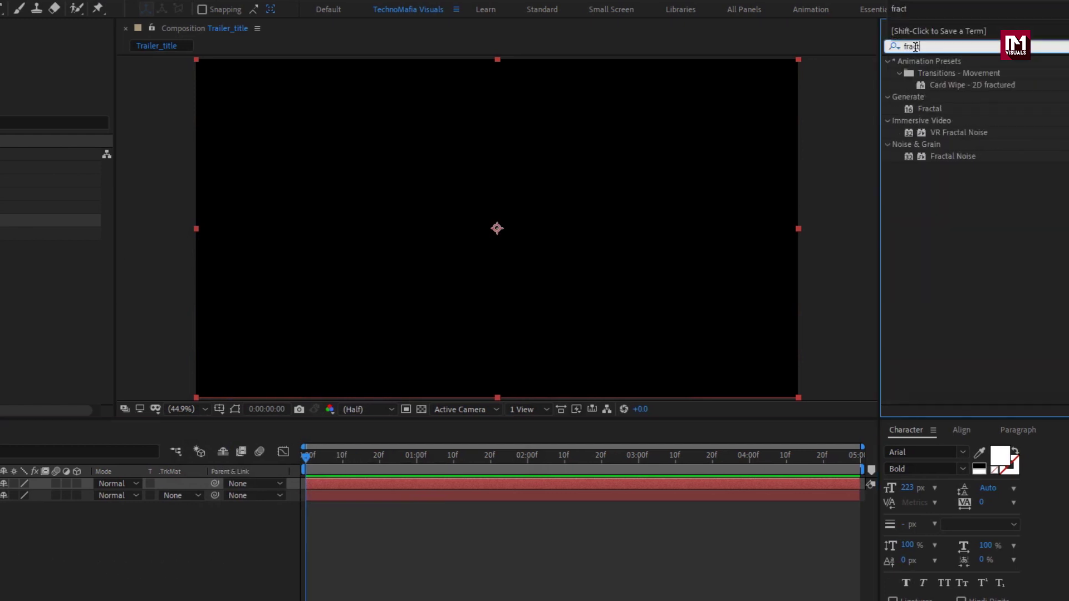
pyautogui.moveTo(946, 159); pyautogui.dragTo(544, 205)
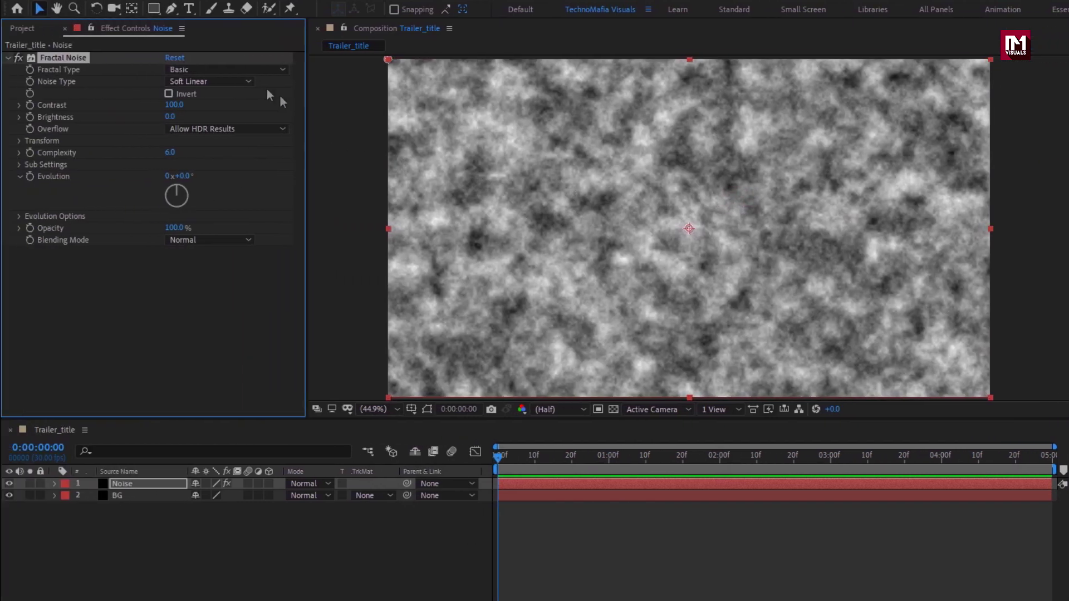
# Set the Fractal Noise type to Dynamic Twist, with contrast 110 and brightness -50.
pyautogui.click(44, 69)
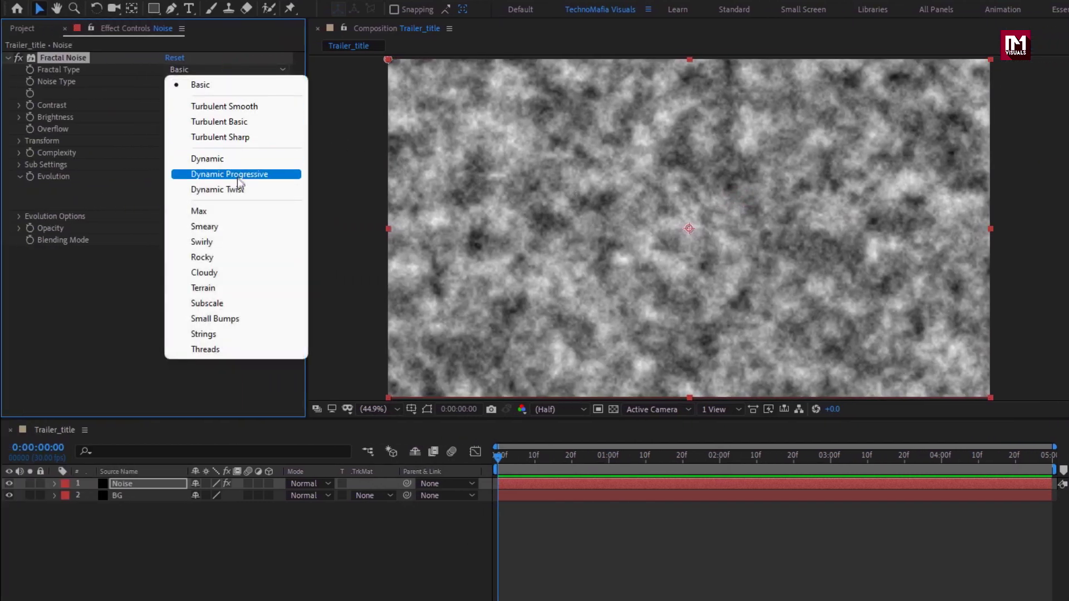
pyautogui.click(249, 190)
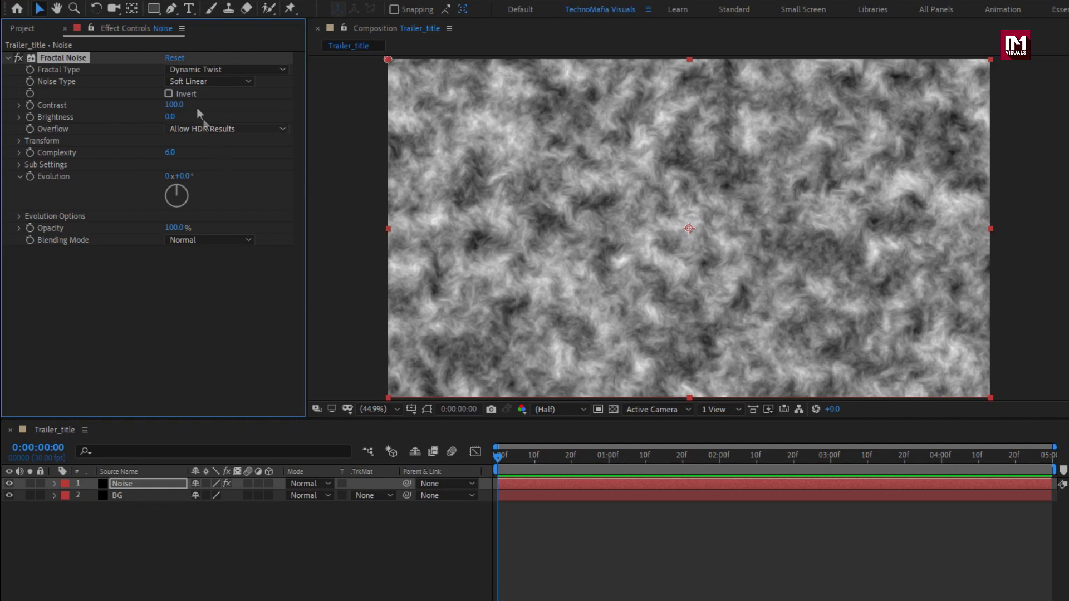
pyautogui.write('110')
pyautogui.write('-50')
pyautogui.press('Return')
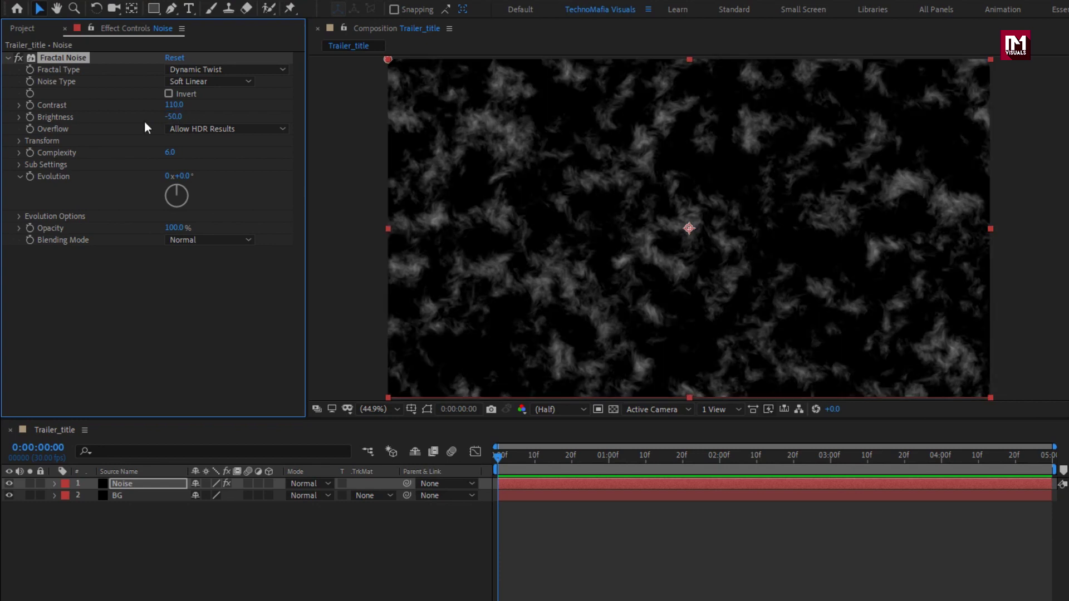
# Turn off uniform scaling in the Fractal Noise transform and stretch the noise to scale width 544 and scale height 2166.
pyautogui.click(20, 141)
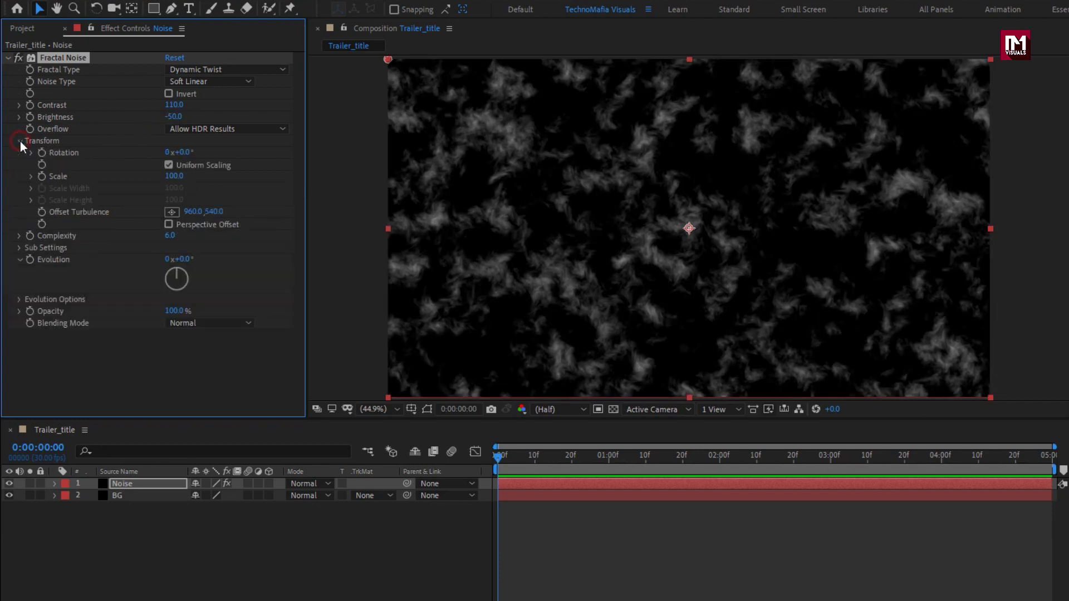
pyautogui.click(167, 164)
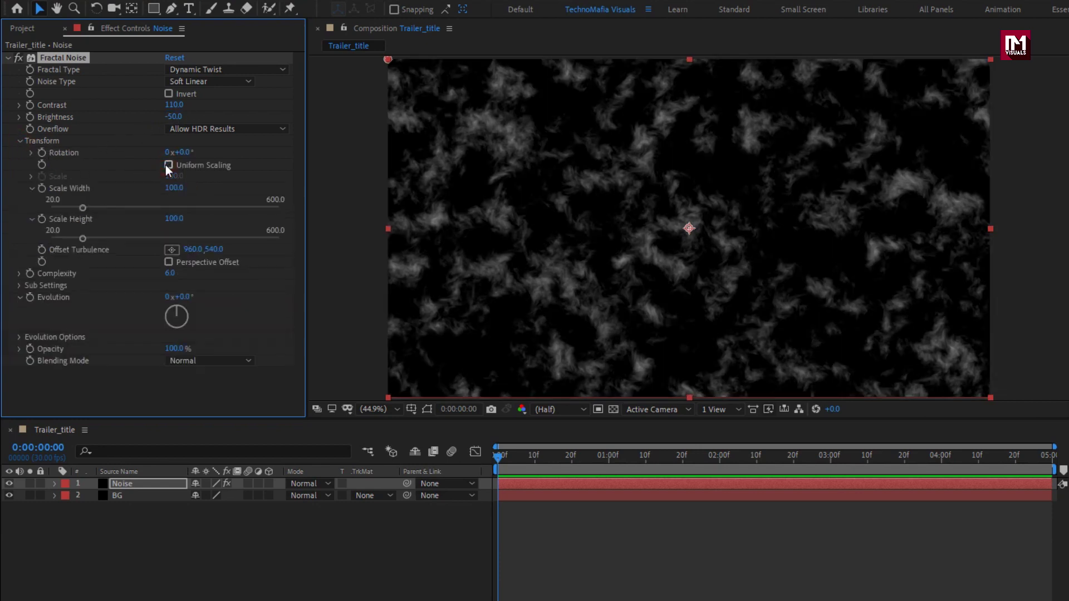
pyautogui.moveTo(169, 192); pyautogui.dragTo(256, 189)
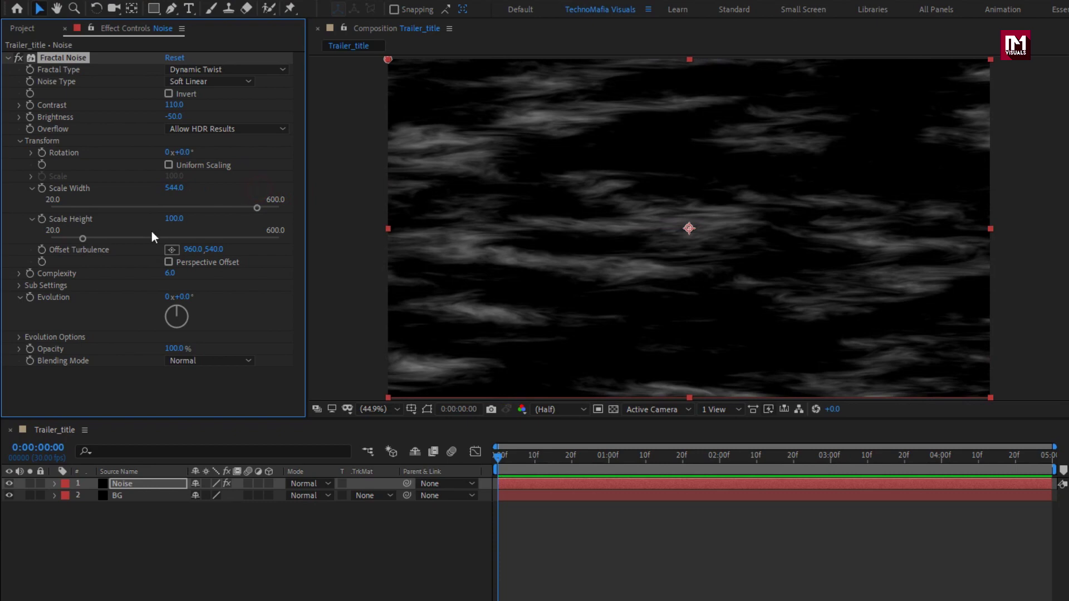
pyautogui.moveTo(184, 223); pyautogui.dragTo(632, 219)
pyautogui.moveTo(239, 219); pyautogui.dragTo(477, 219)
pyautogui.moveTo(172, 219); pyautogui.dragTo(770, 220)
pyautogui.moveTo(176, 219); pyautogui.dragTo(245, 222)
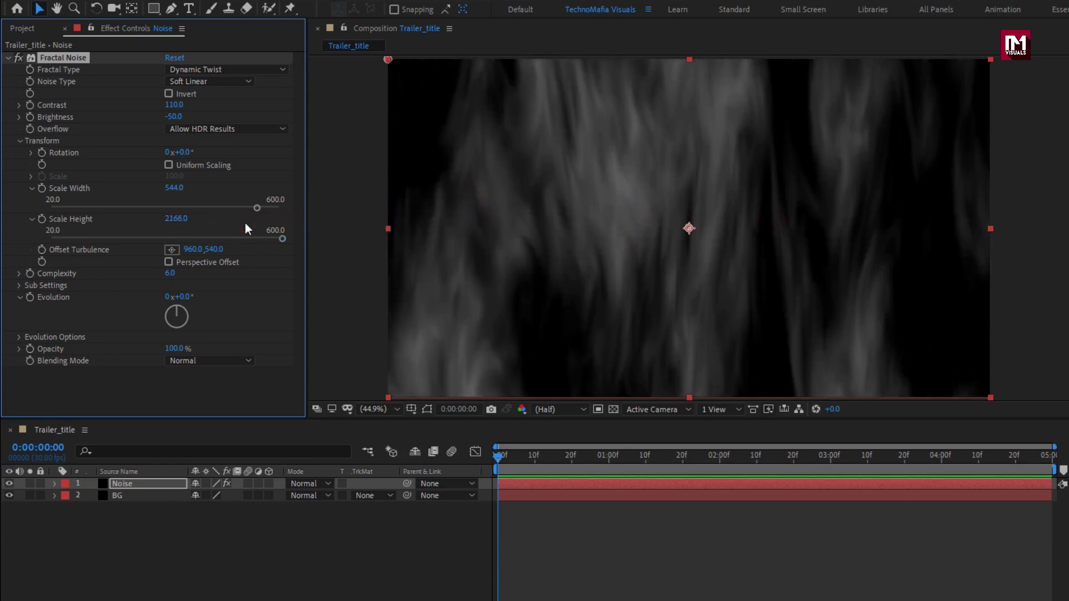
# Rotate the fractal noise to 85° and set its complexity to 2.
pyautogui.write('85')
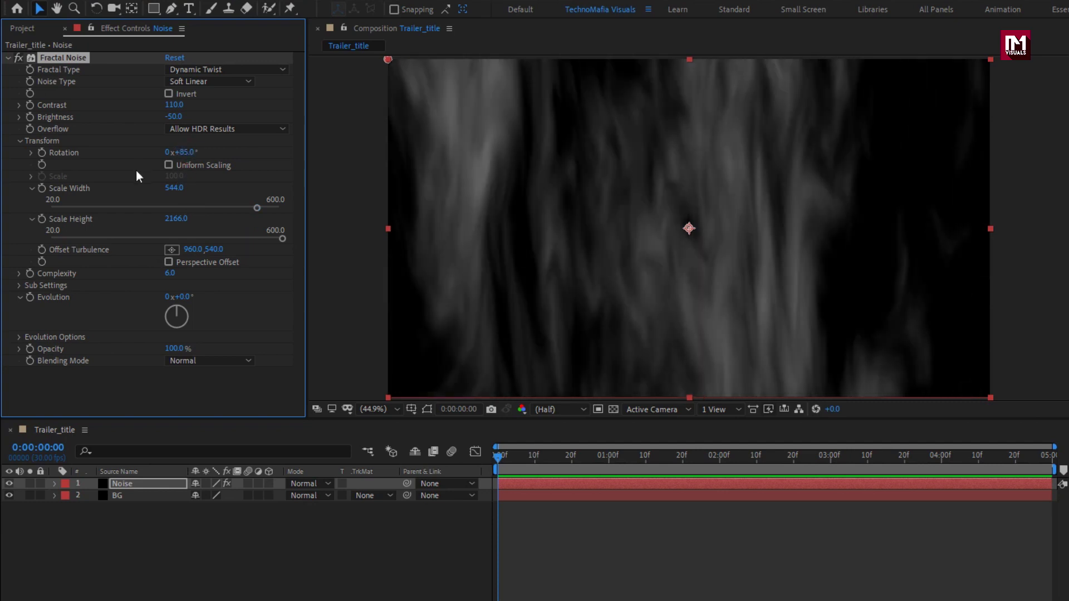
pyautogui.write('2')
pyautogui.press('Return')
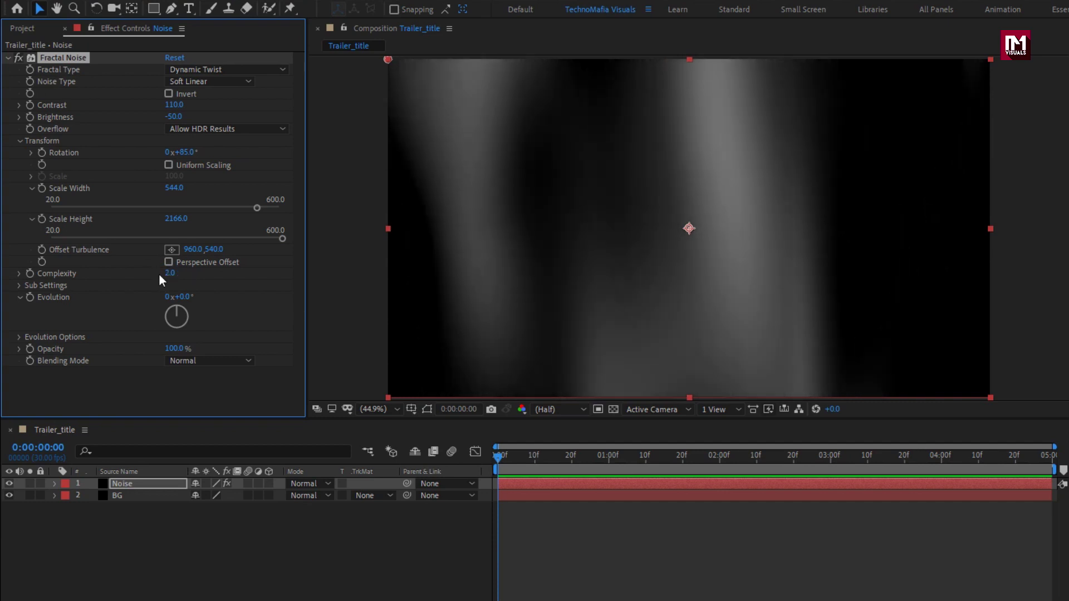
# Animate the Fractal Noise evolution with the expression time*100 and scrub through the timeline to preview the motion.
pyautogui.press('alt')
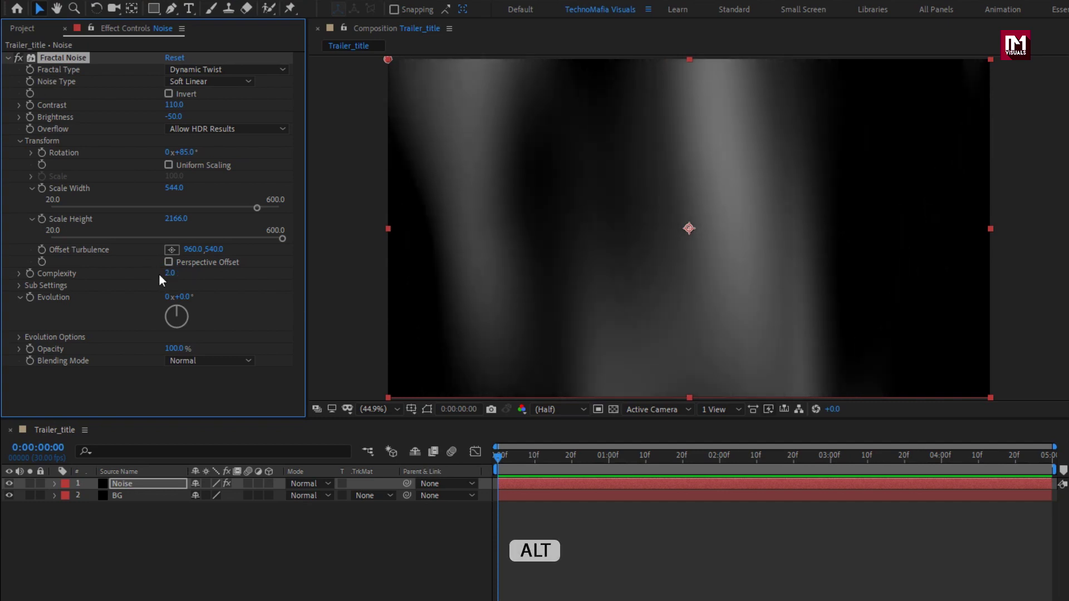
pyautogui.keyDown('alt'); pyautogui.click(32, 298); pyautogui.keyUp('alt')
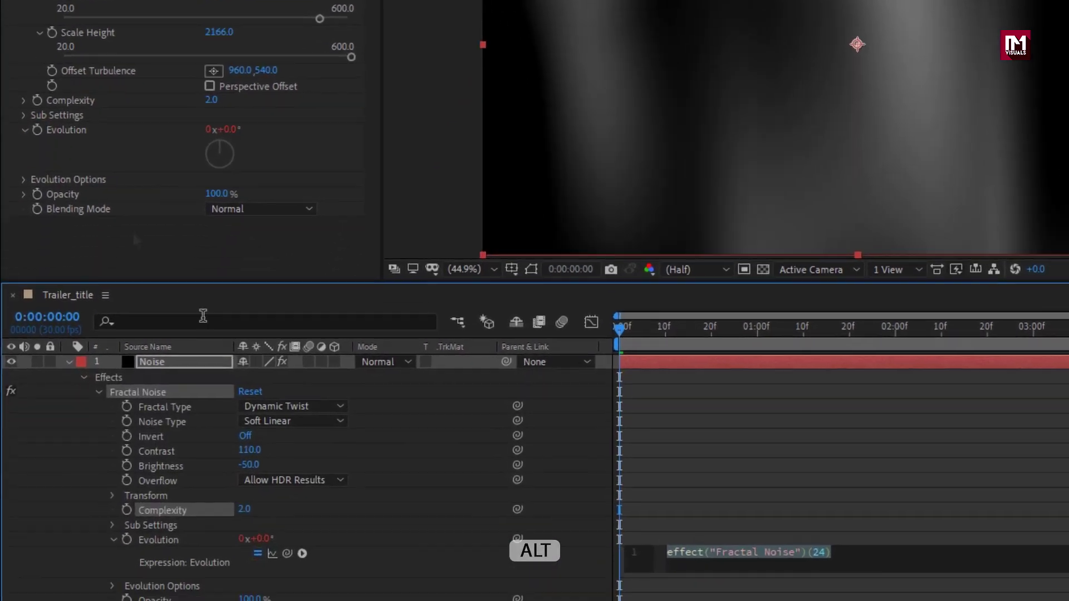
pyautogui.write('time')
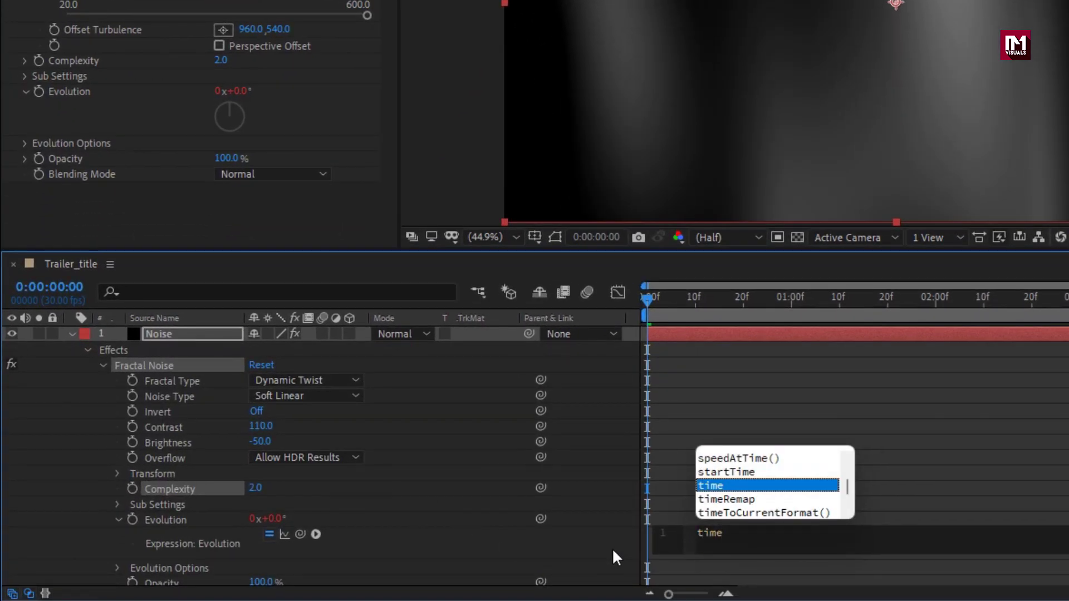
pyautogui.write('*100')
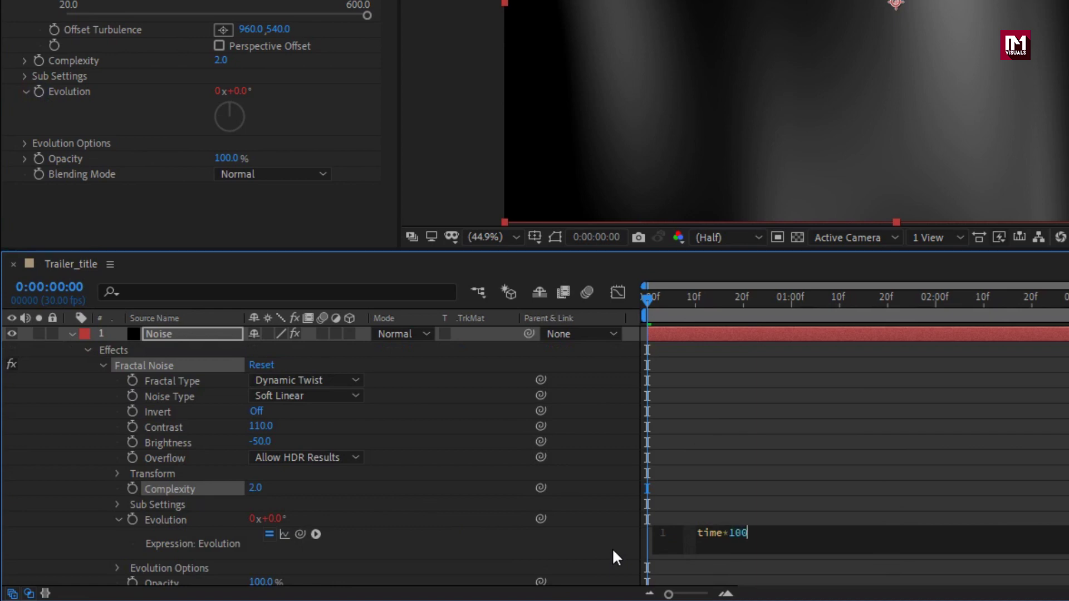
pyautogui.press('KP_Enter')
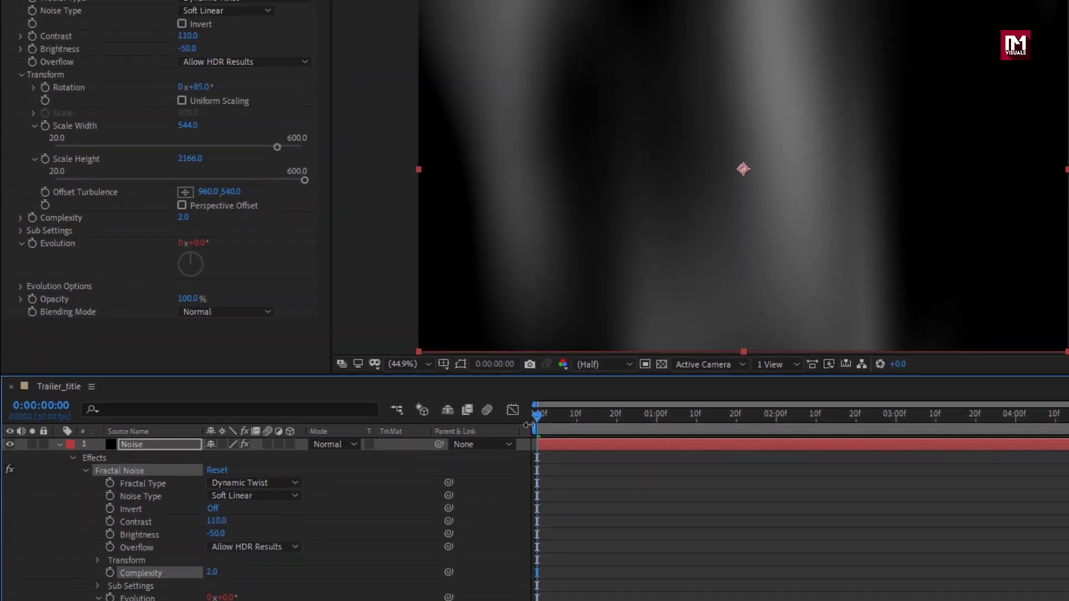
pyautogui.moveTo(655, 302); pyautogui.dragTo(779, 307)
pyautogui.moveTo(600, 463); pyautogui.dragTo(846, 476)
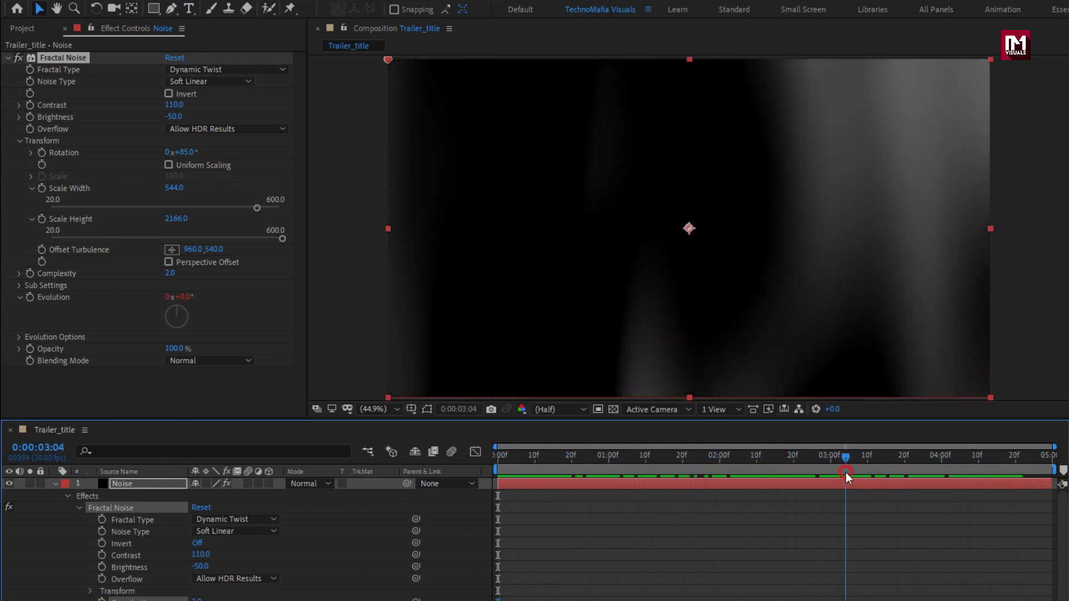
# Apply the Hue/Saturation effect to the Noise layer and enable Colorize.
pyautogui.click(55, 483)
pyautogui.click(107, 486)
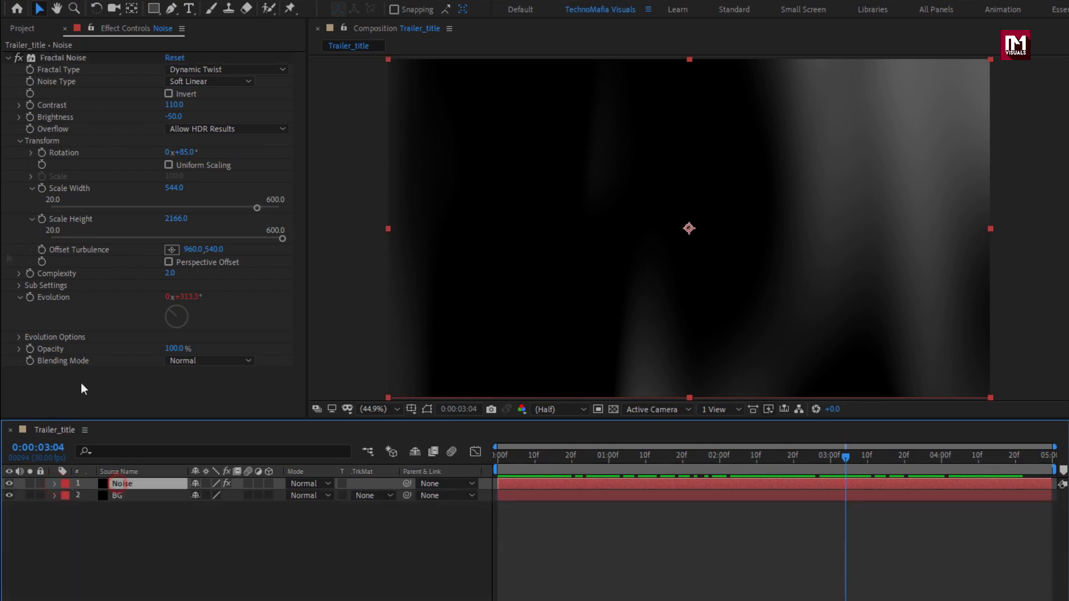
pyautogui.click(8, 58)
pyautogui.click(924, 46)
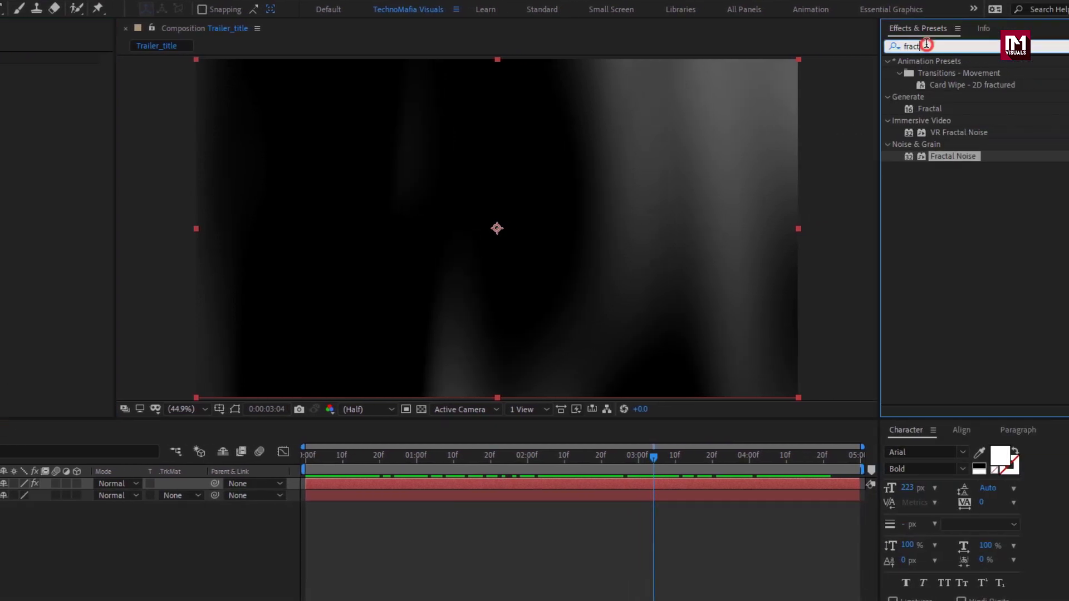
pyautogui.write('hue')
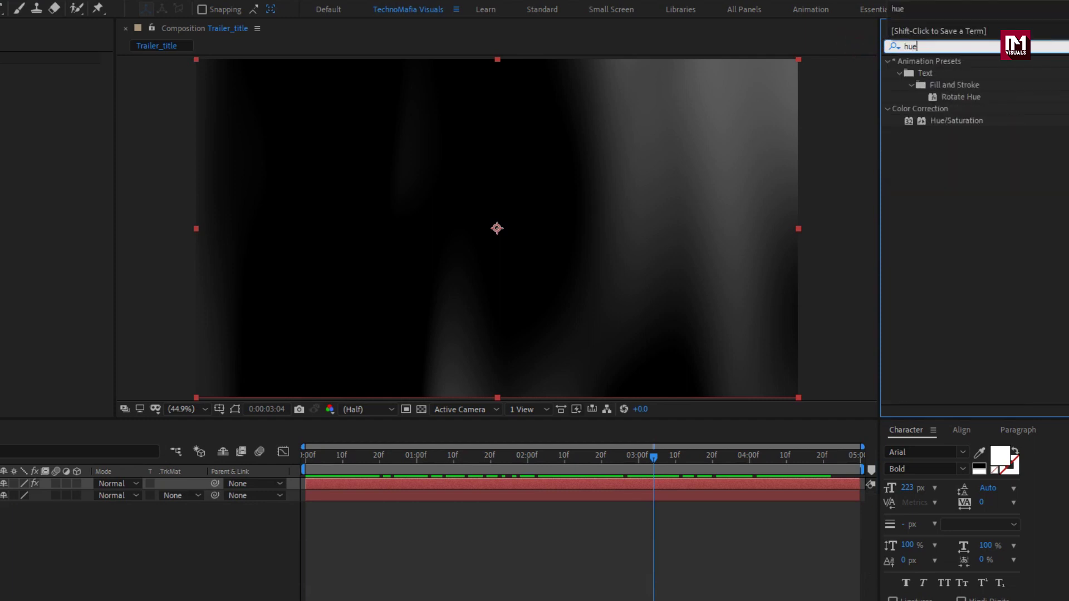
pyautogui.moveTo(945, 127); pyautogui.dragTo(557, 184)
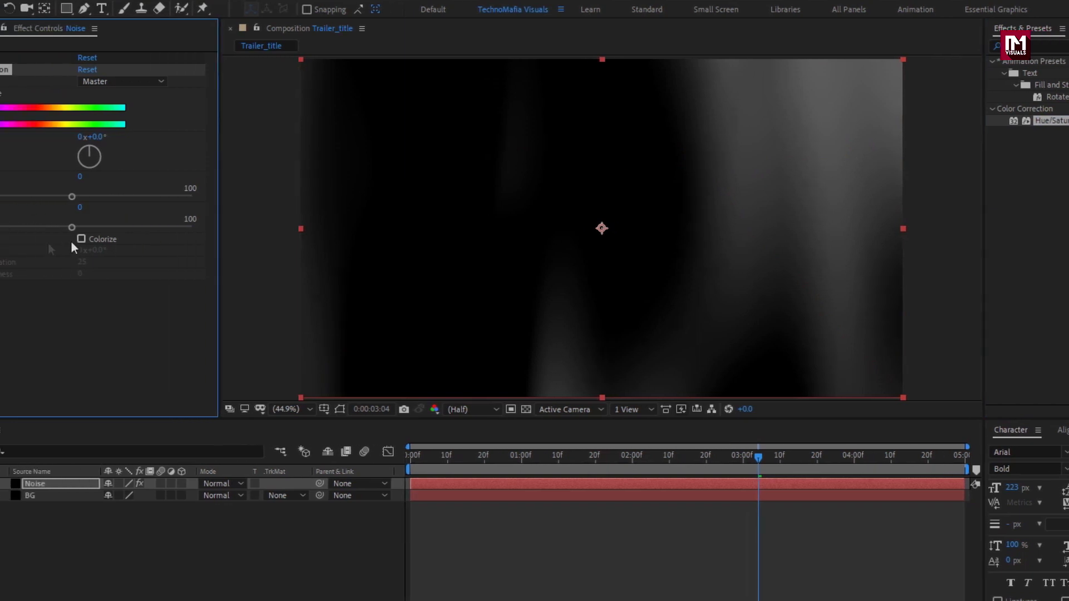
pyautogui.click(0, 239)
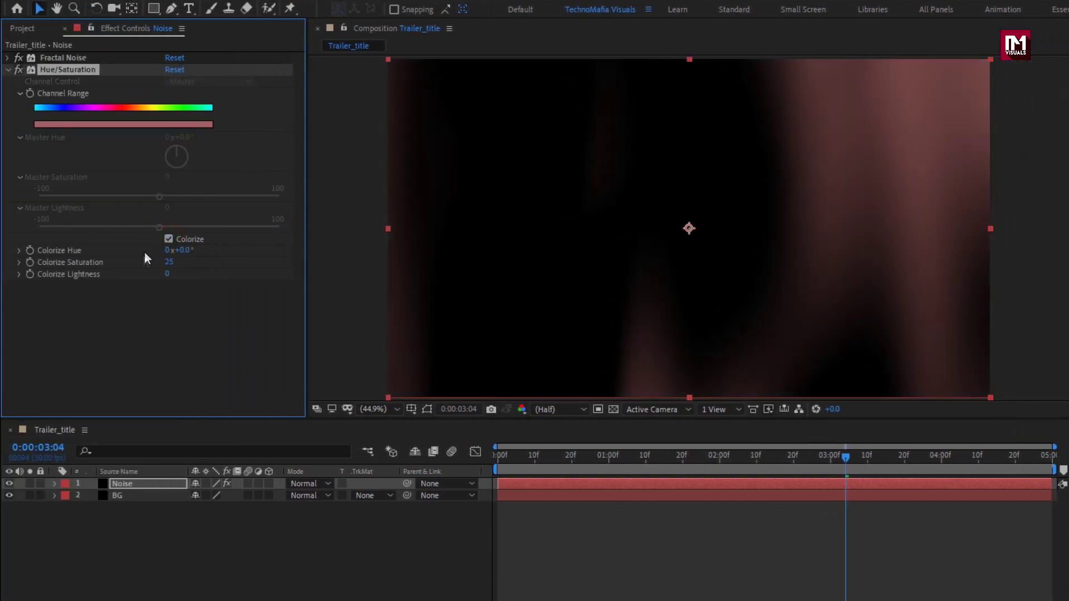
# Set the Noise layer's Colorize Saturation to 100 and scrub through the timeline to preview the color.
pyautogui.write('100')
pyautogui.press('Return')
pyautogui.moveTo(505, 457); pyautogui.dragTo(917, 456)
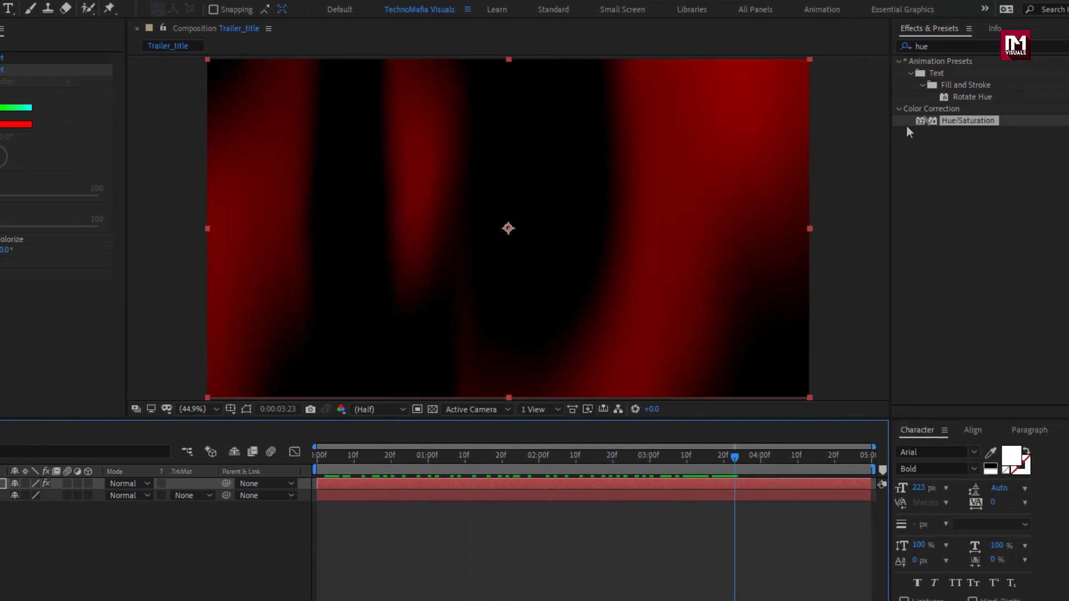
# Apply the Fast Box Blur effect to the Noise layer with a blur radius of 100 and 1 iteration.
pyautogui.click(912, 46)
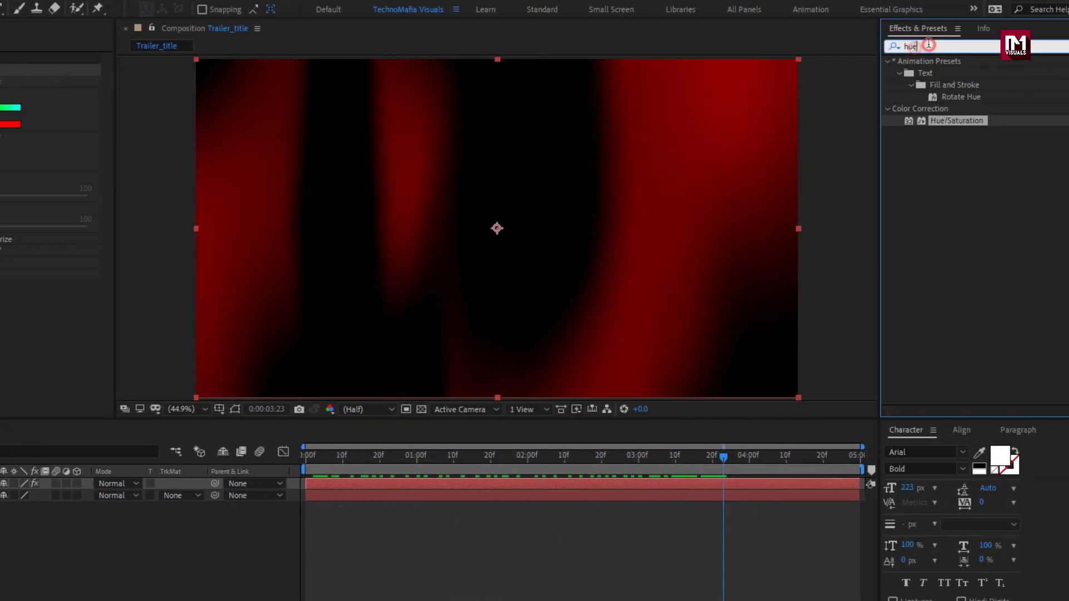
pyautogui.write('fast')
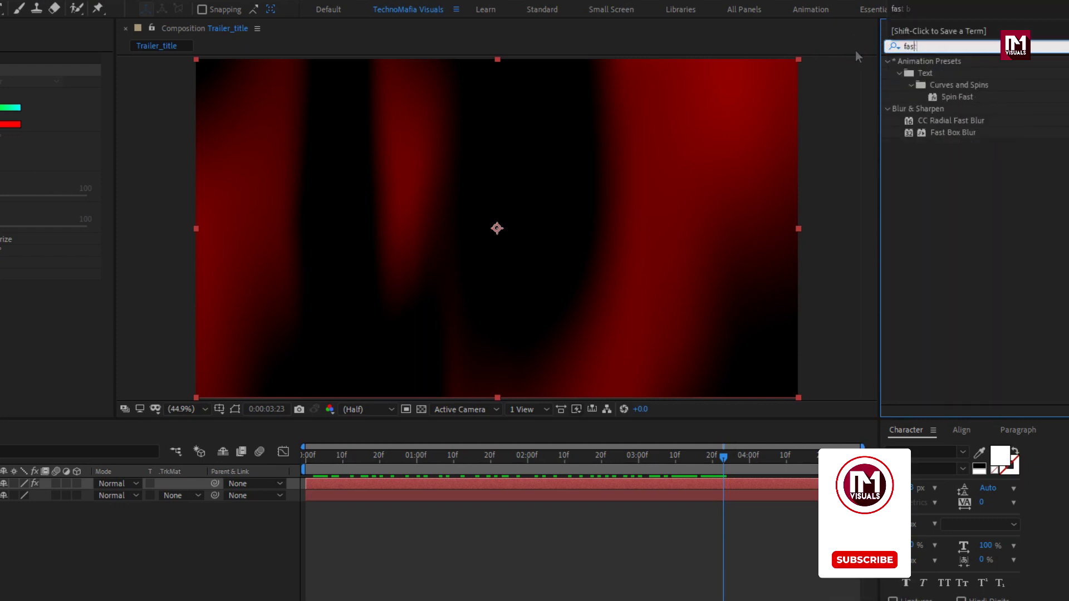
pyautogui.click(954, 133)
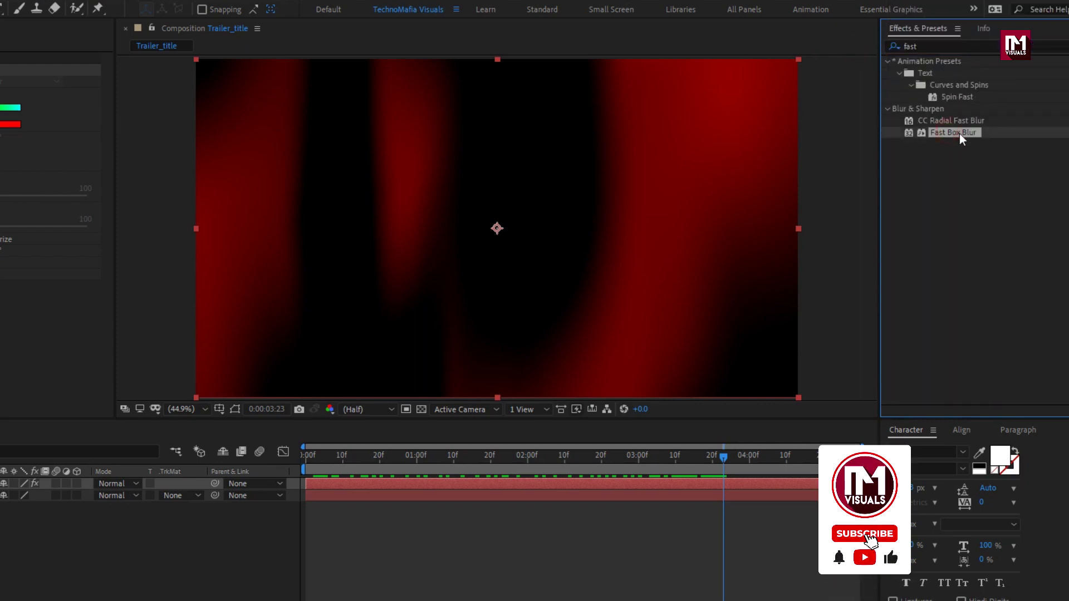
pyautogui.moveTo(959, 135); pyautogui.dragTo(576, 196)
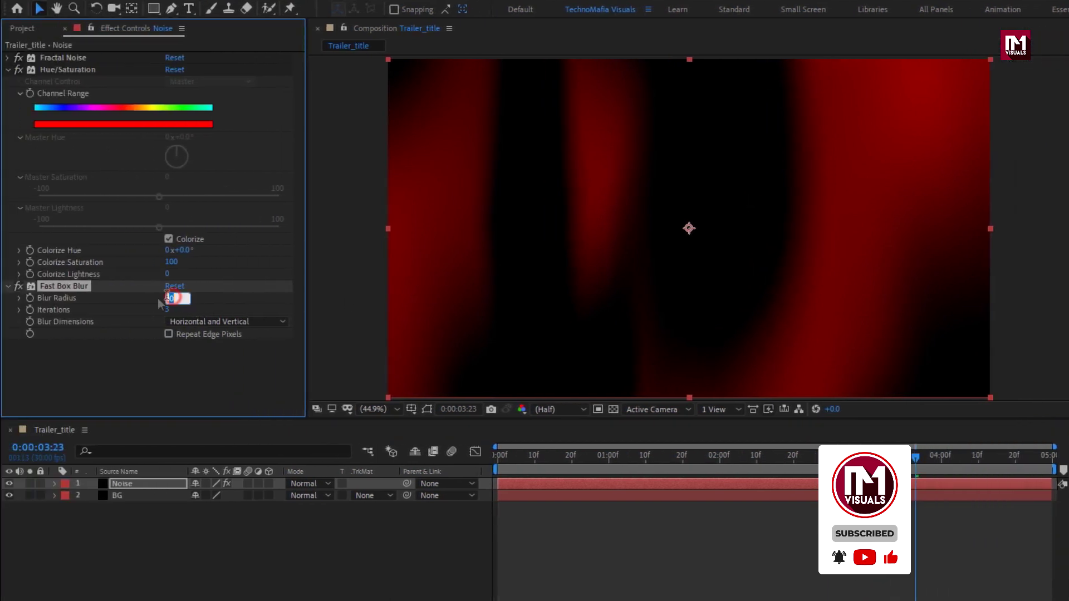
pyautogui.click(171, 297)
pyautogui.write('100')
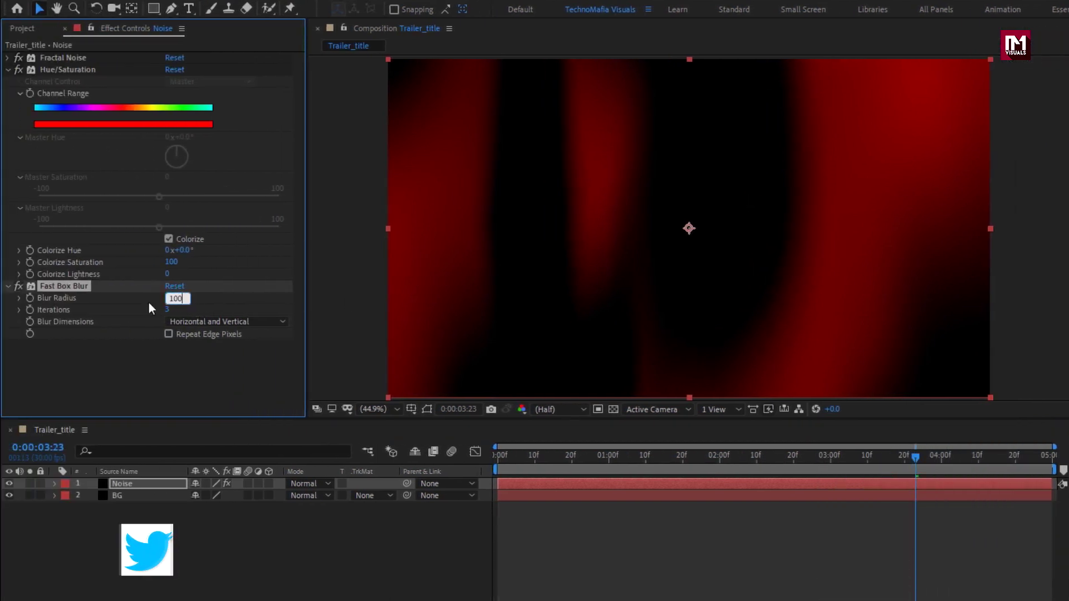
pyautogui.press('Return')
pyautogui.click(163, 310)
pyautogui.write('1')
pyautogui.press('Return')
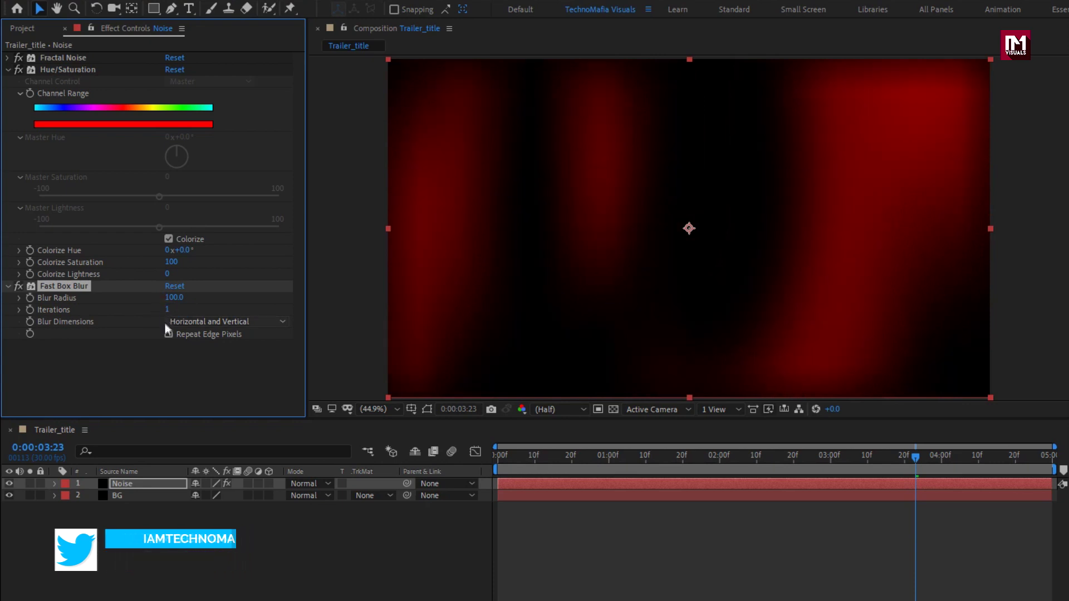
# Enable Repeat Edge Pixels for the Fast Box Blur, raise its blur radius to 708, and preview the motion.
pyautogui.click(168, 334)
pyautogui.moveTo(171, 305); pyautogui.dragTo(461, 299)
pyautogui.moveTo(174, 303); pyautogui.dragTo(307, 301)
pyautogui.moveTo(499, 456); pyautogui.dragTo(642, 458)
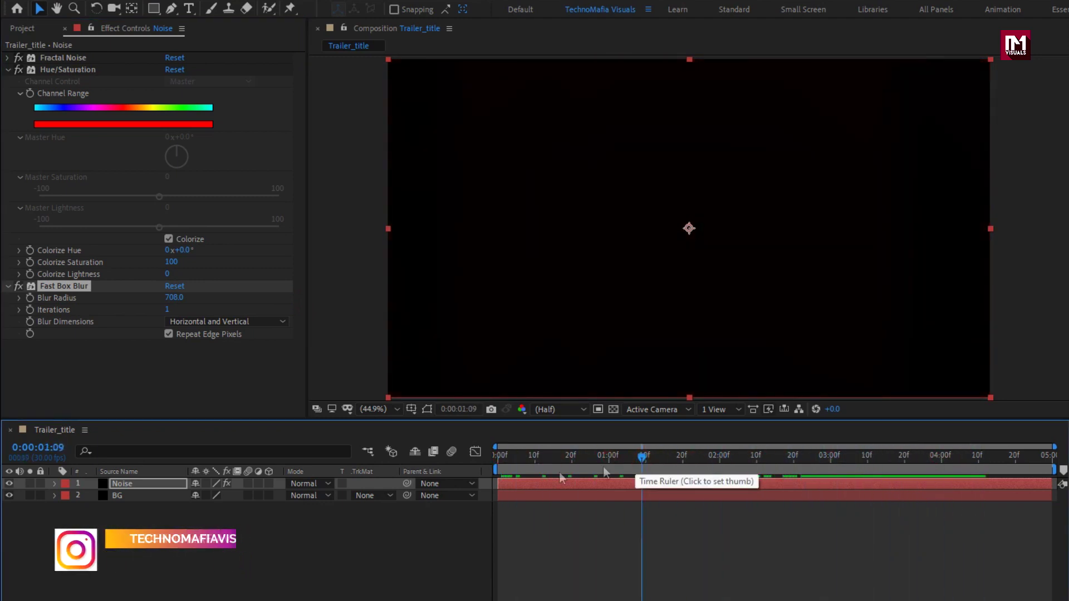
# Set the Noise layer's blending mode to Screen and scrub through the timeline to preview the background.
pyautogui.click(127, 481)
pyautogui.click(309, 483)
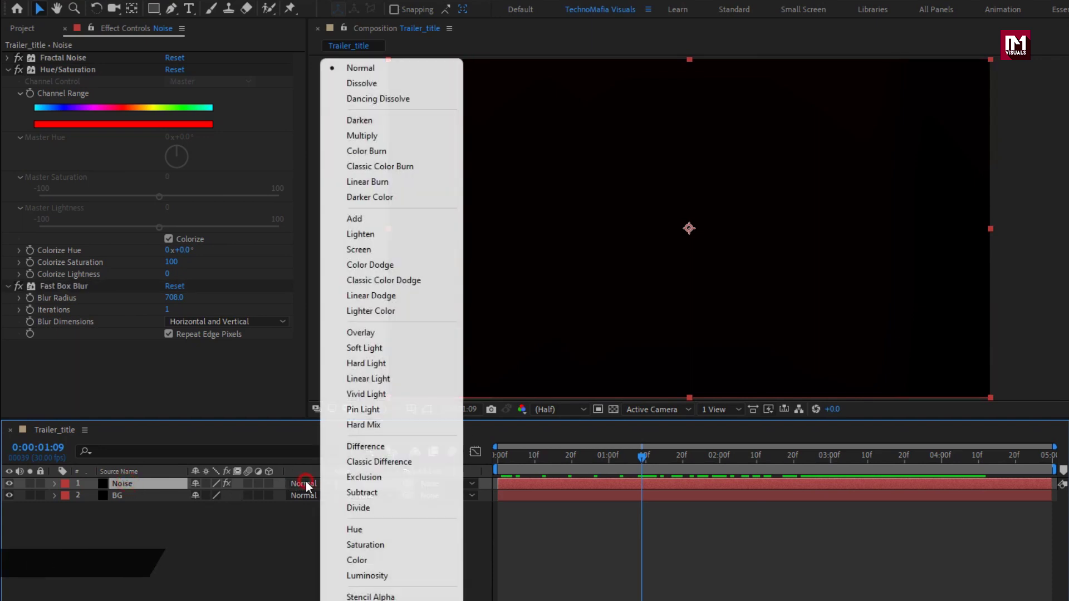
pyautogui.click(374, 246)
pyautogui.moveTo(503, 456); pyautogui.dragTo(845, 457)
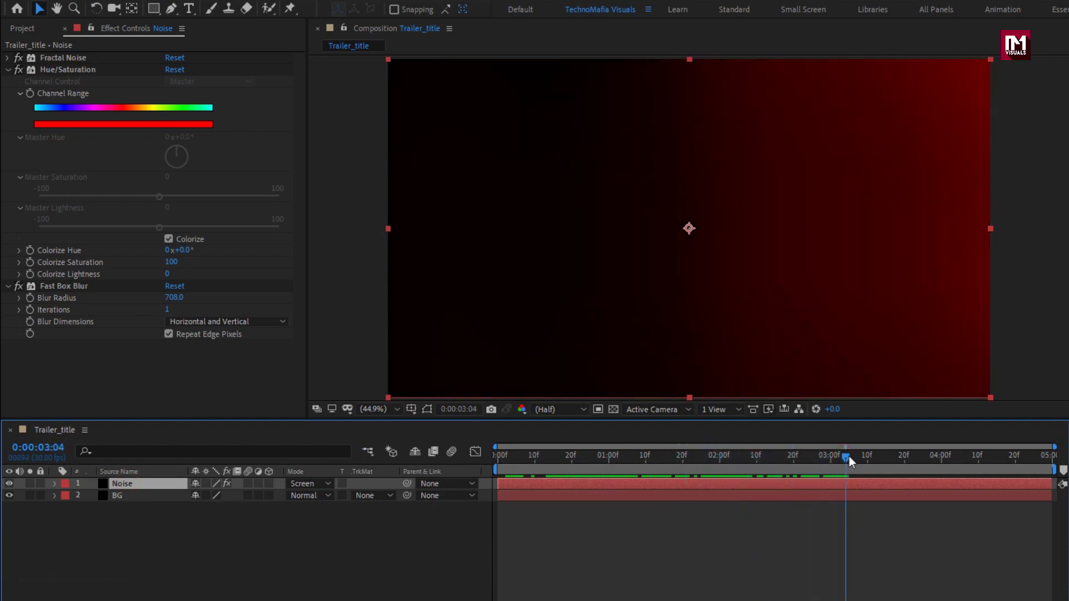
# Add a text layer reading CINEMATIC and set its font to UniSansBoldItalic.
pyautogui.click(189, 7)
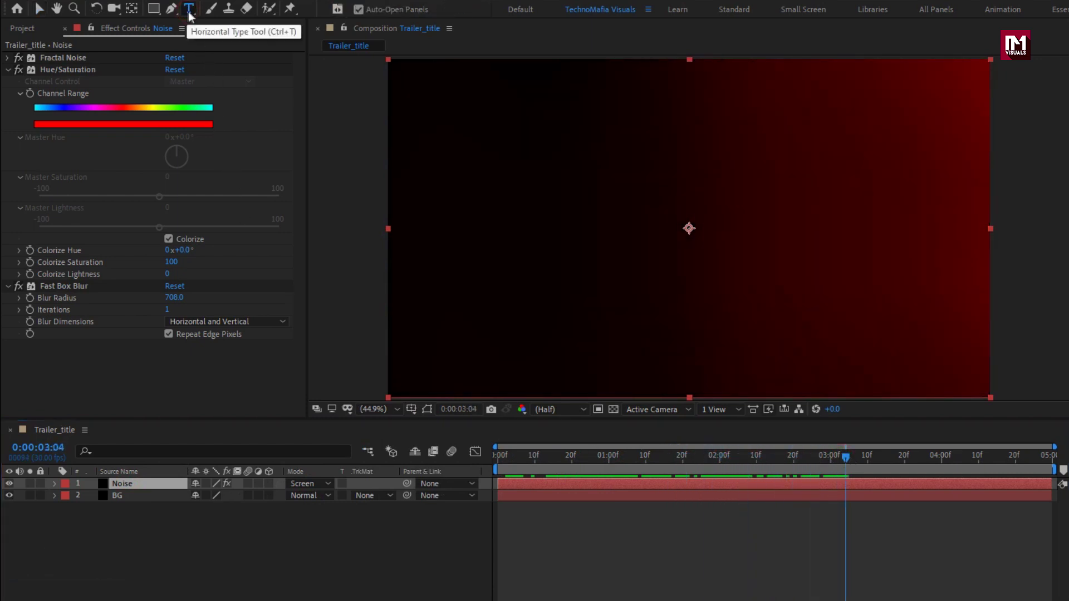
pyautogui.click(630, 235)
pyautogui.write('CINEMATIC')
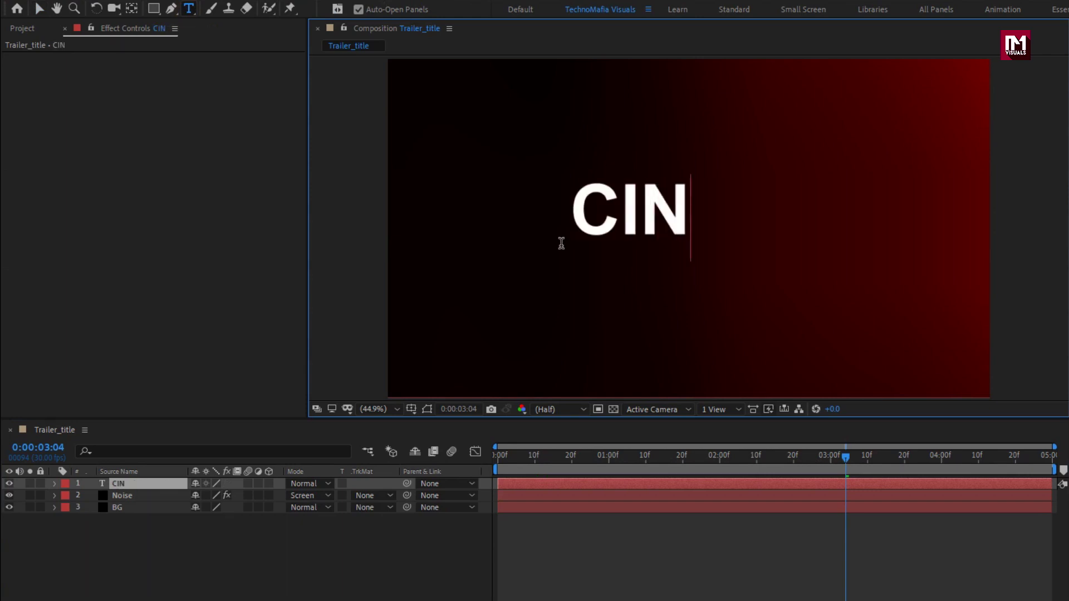
pyautogui.press('Escape')
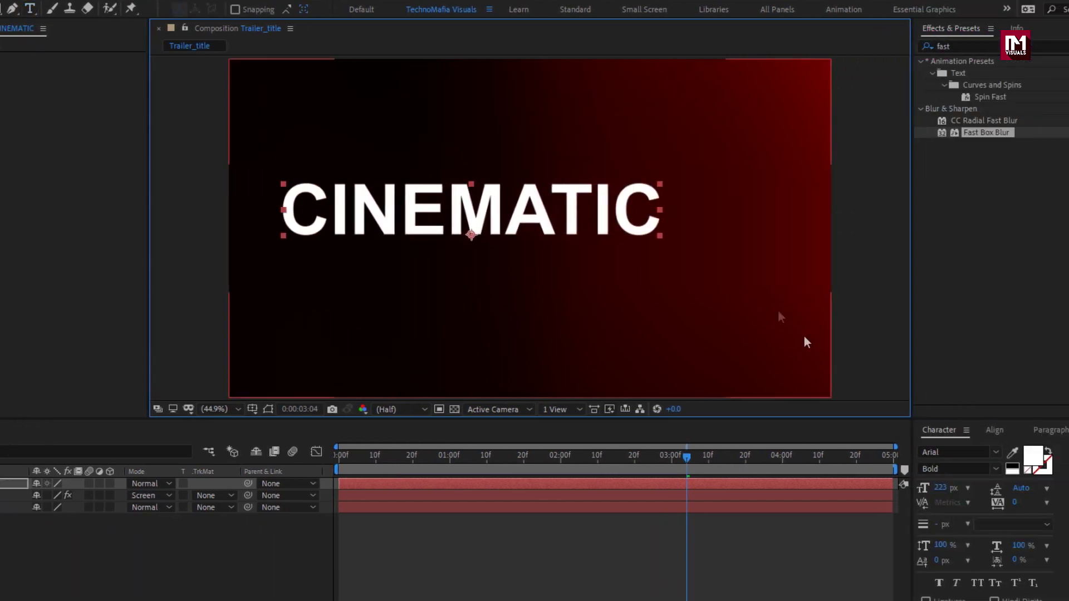
pyautogui.click(1055, 453)
pyautogui.write('uni')
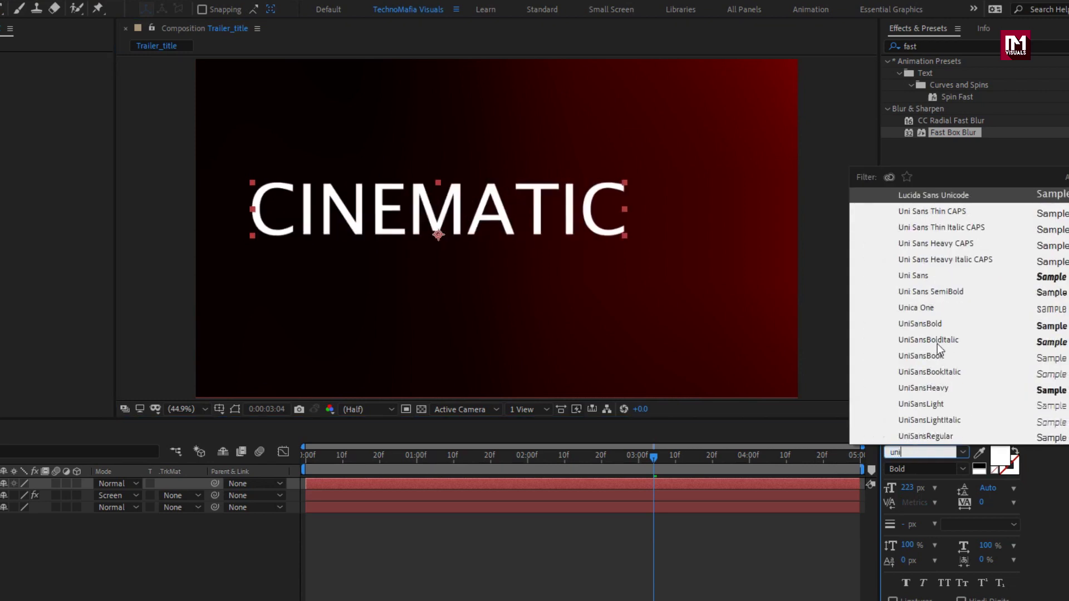
pyautogui.click(936, 341)
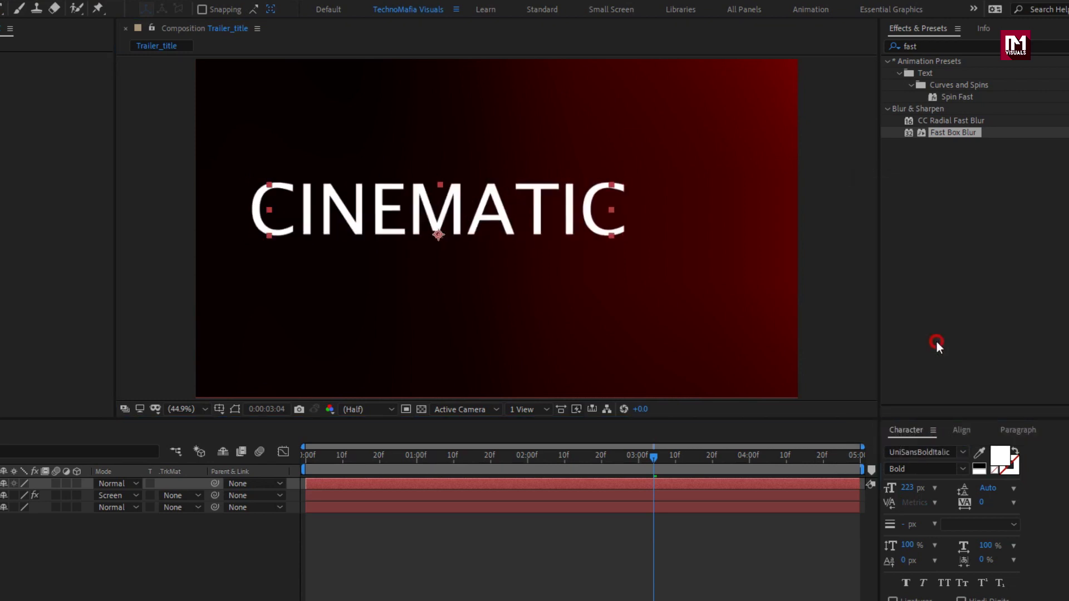
# Center the CINEMATIC text horizontally and vertically in the composition and reduce its font size.
pyautogui.click(956, 429)
pyautogui.click(917, 464)
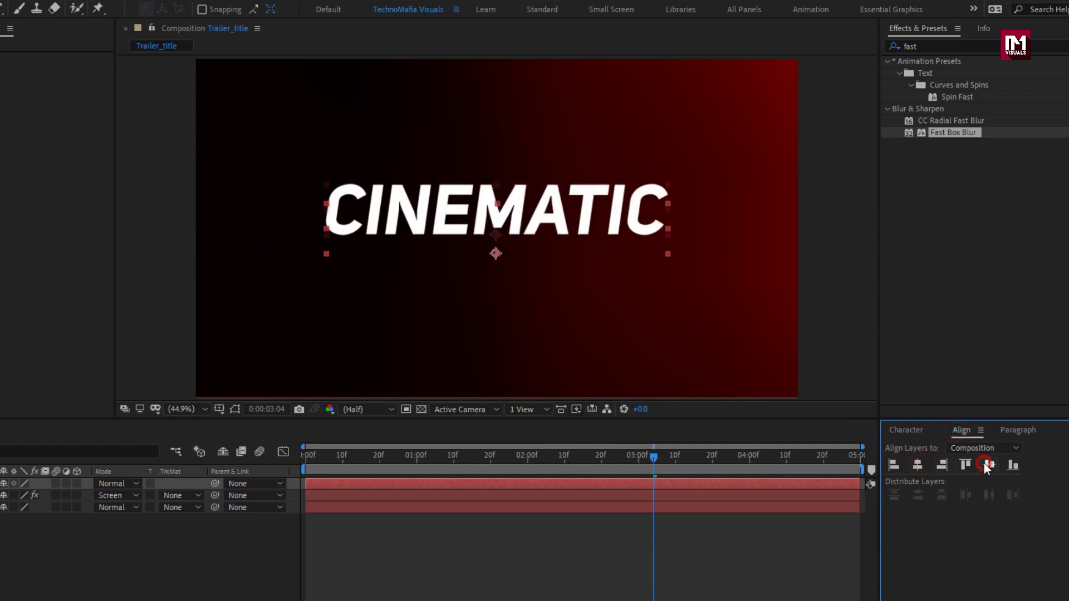
pyautogui.click(986, 464)
pyautogui.click(905, 430)
pyautogui.moveTo(915, 493); pyautogui.dragTo(863, 495)
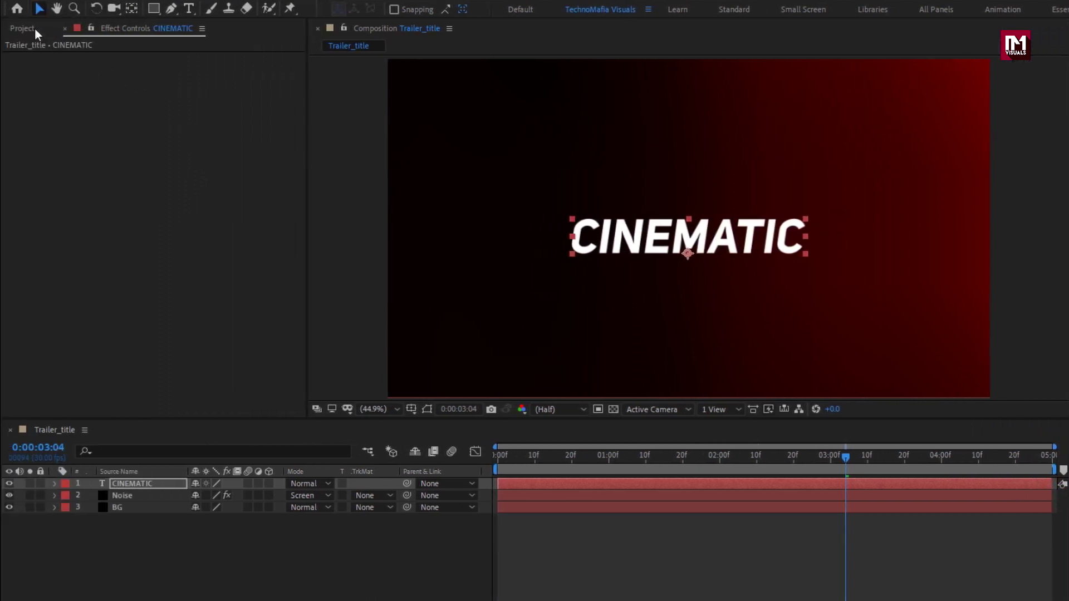
# Add Transition.mp4 to the composition above the CINEMATIC layer and preview the transition footage.
pyautogui.click(31, 29)
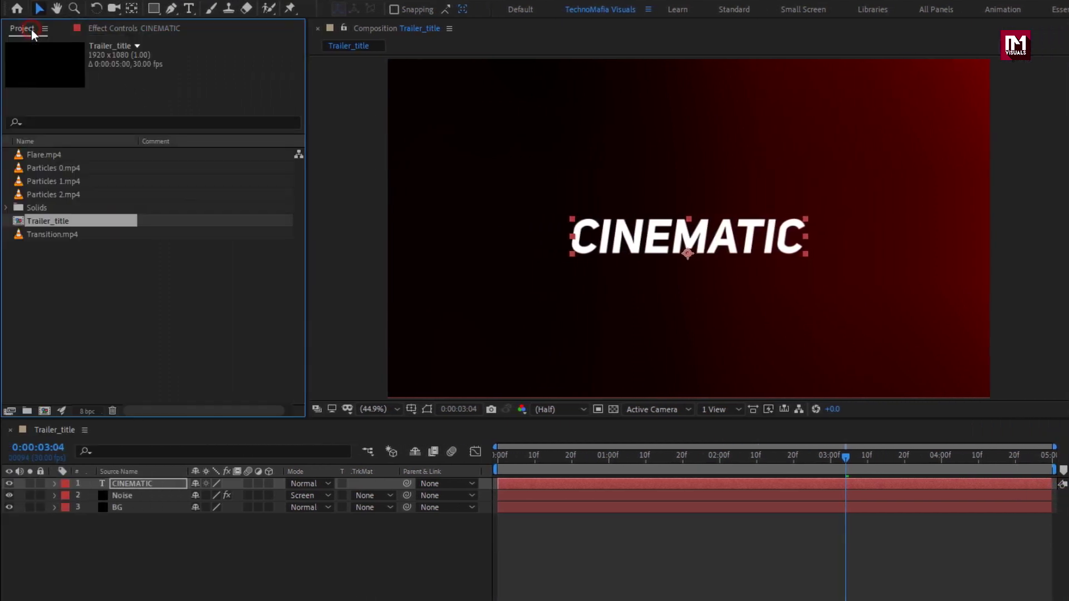
pyautogui.click(45, 235)
pyautogui.moveTo(45, 235); pyautogui.dragTo(148, 479)
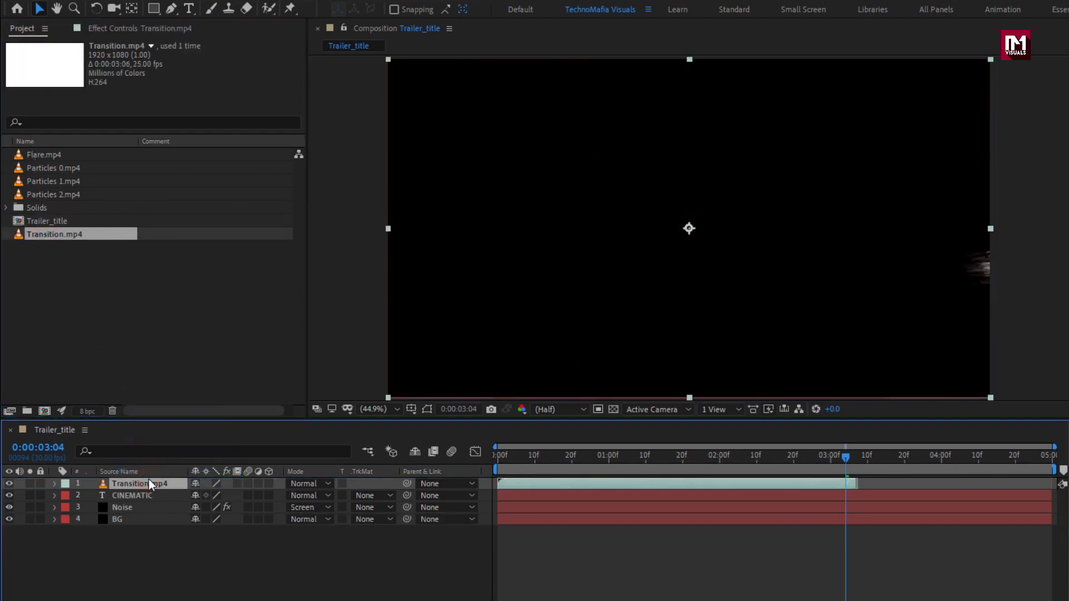
pyautogui.moveTo(639, 459); pyautogui.dragTo(680, 459)
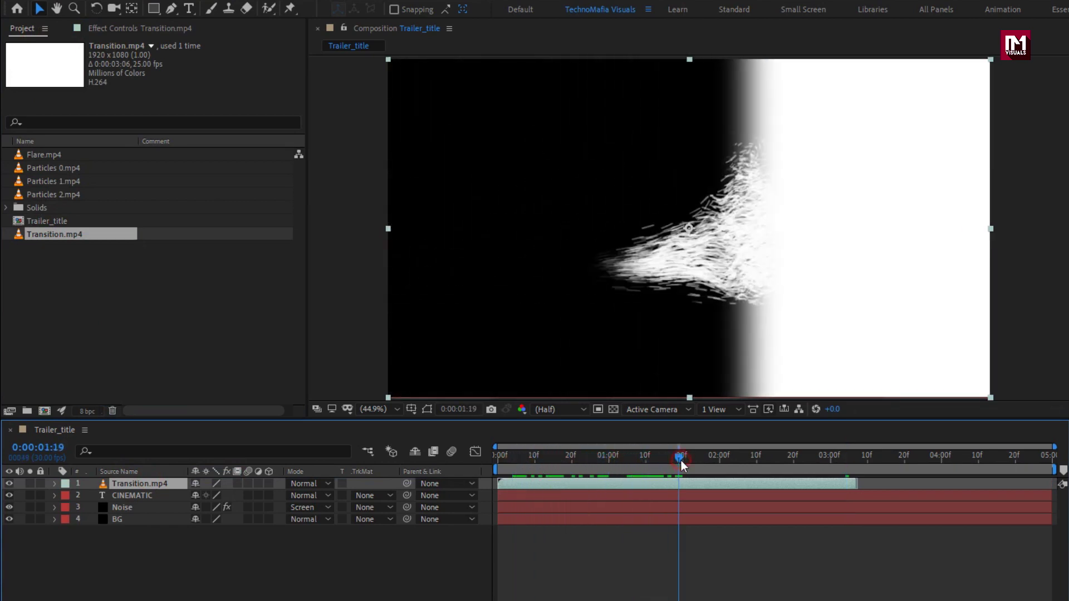
# Set the Transition.mp4 layer's blending mode to Silhouette Alpha and preview the effect on the title.
pyautogui.click(307, 483)
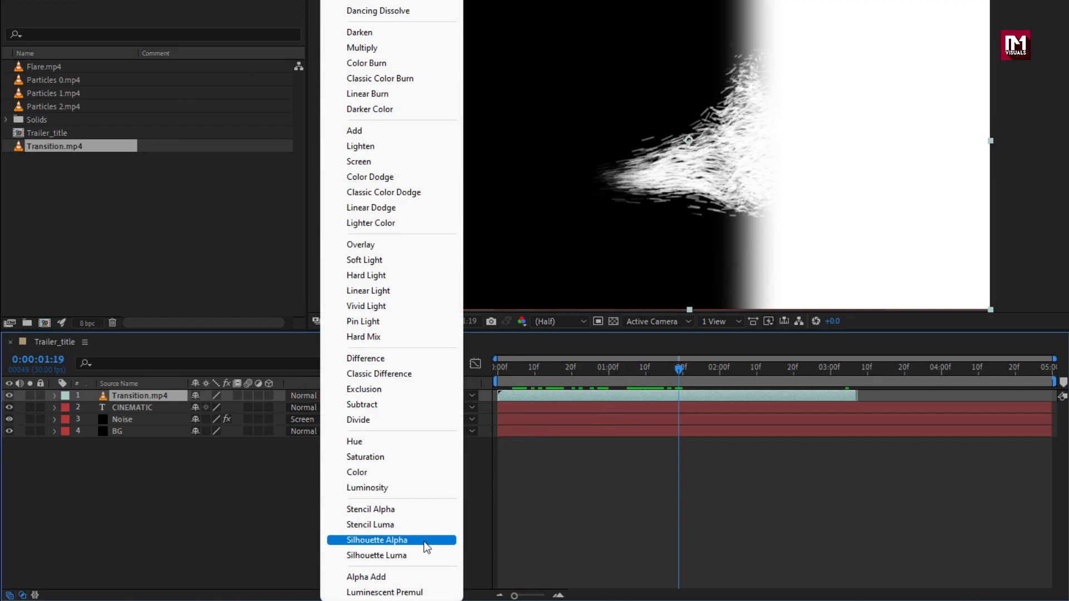
pyautogui.click(423, 541)
pyautogui.moveTo(549, 370); pyautogui.dragTo(709, 378)
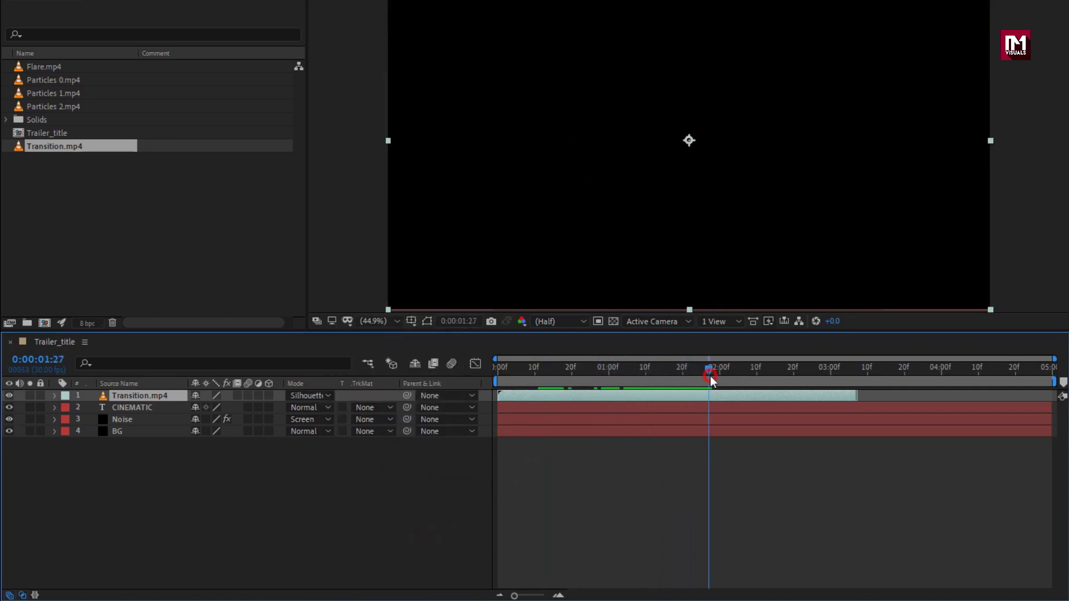
# Pre-compose the Transition.mp4 and CINEMATIC layers into a composition named Text and preview it over the background.
pyautogui.keyDown('shift'); pyautogui.click(124, 407); pyautogui.keyUp('shift')
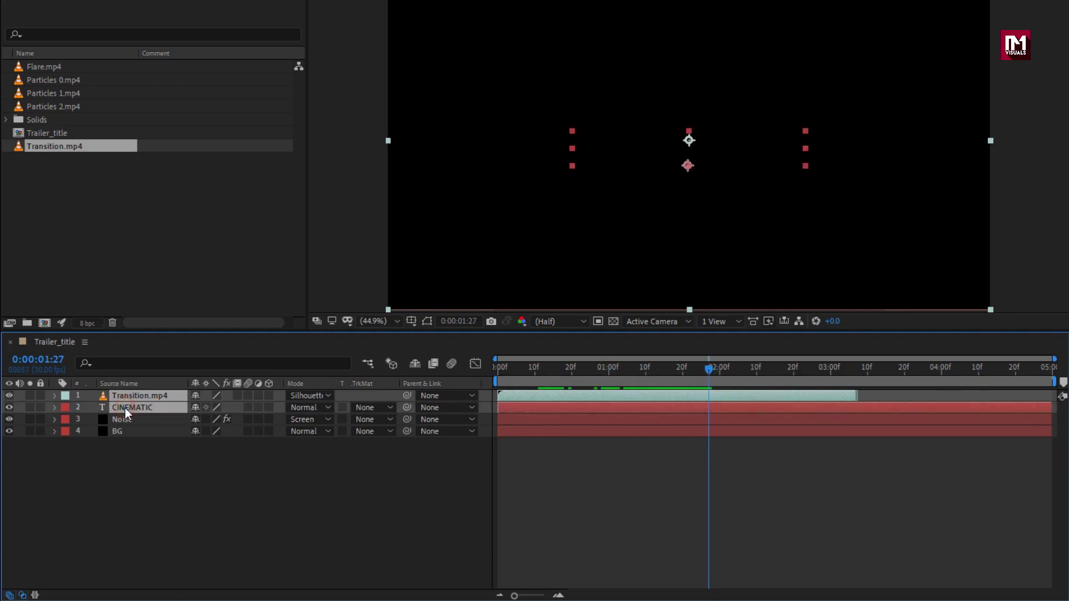
pyautogui.rightClick(125, 409)
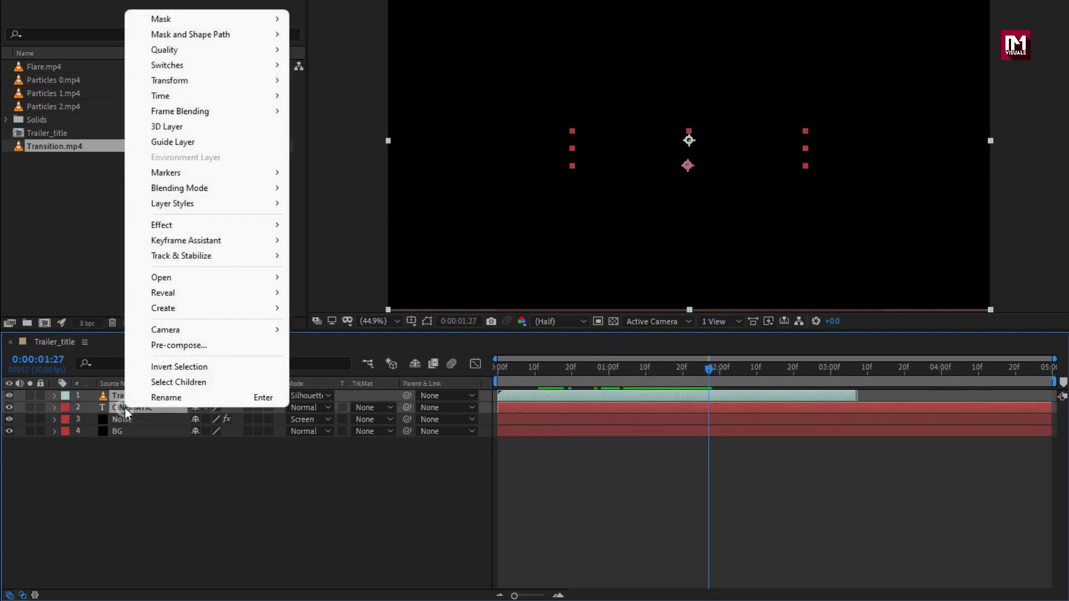
pyautogui.click(148, 348)
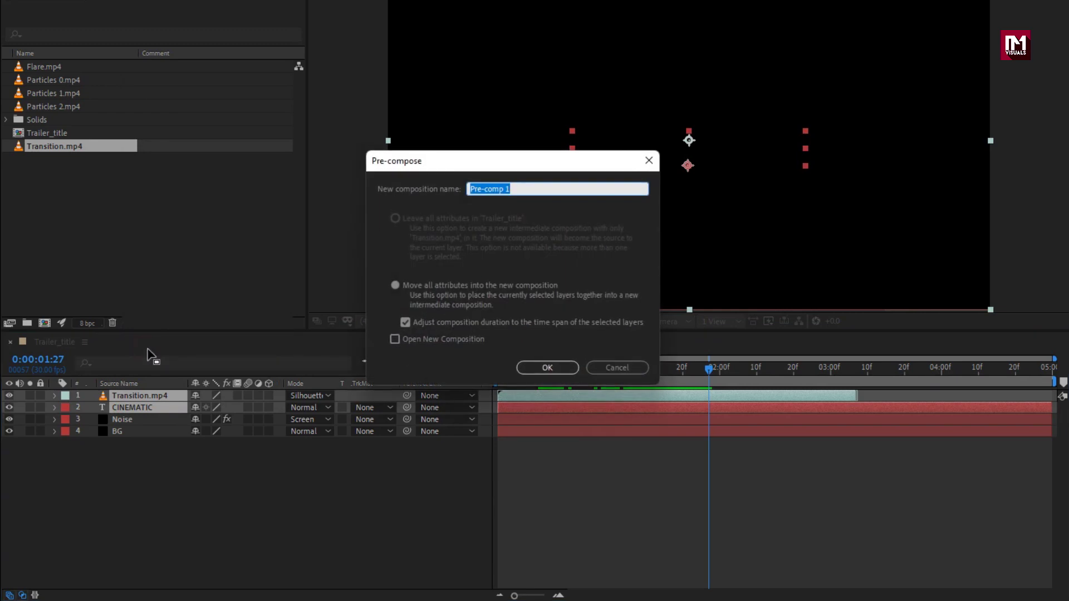
pyautogui.write('Text')
pyautogui.click(526, 367)
pyautogui.moveTo(712, 370); pyautogui.dragTo(868, 376)
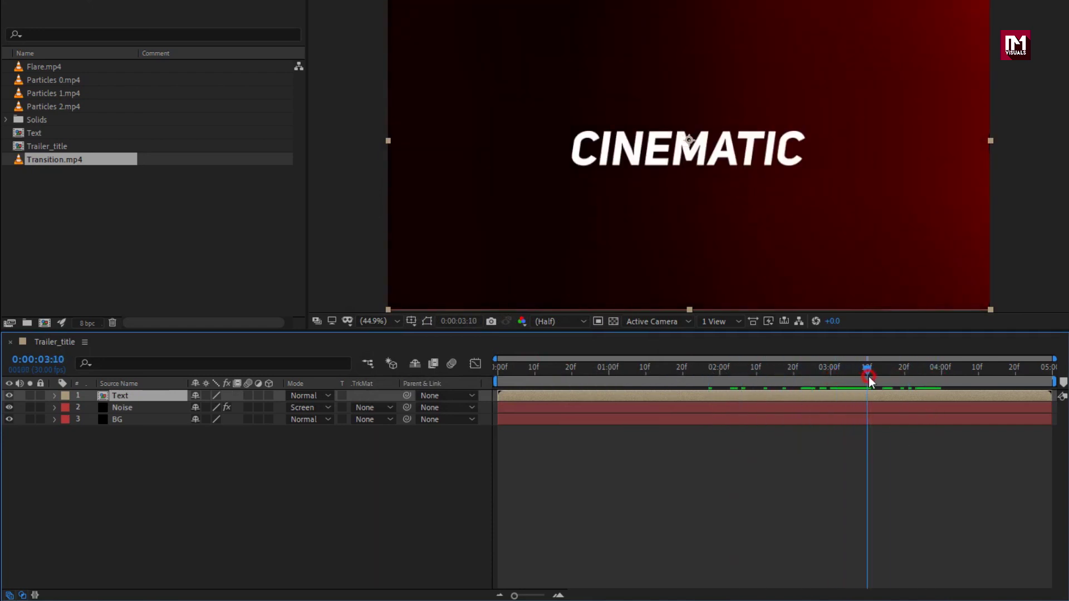
# Open the Text pre-composition, set the Transition.mp4 layer's blending mode to Silhouette Luma, and preview the text reveal.
pyautogui.doubleClick(151, 396)
pyautogui.moveTo(712, 378)
pyautogui.mouseDown()
pyautogui.moveTo(652, 372)
pyautogui.moveTo(850, 373)
pyautogui.moveTo(692, 375)
pyautogui.mouseUp()
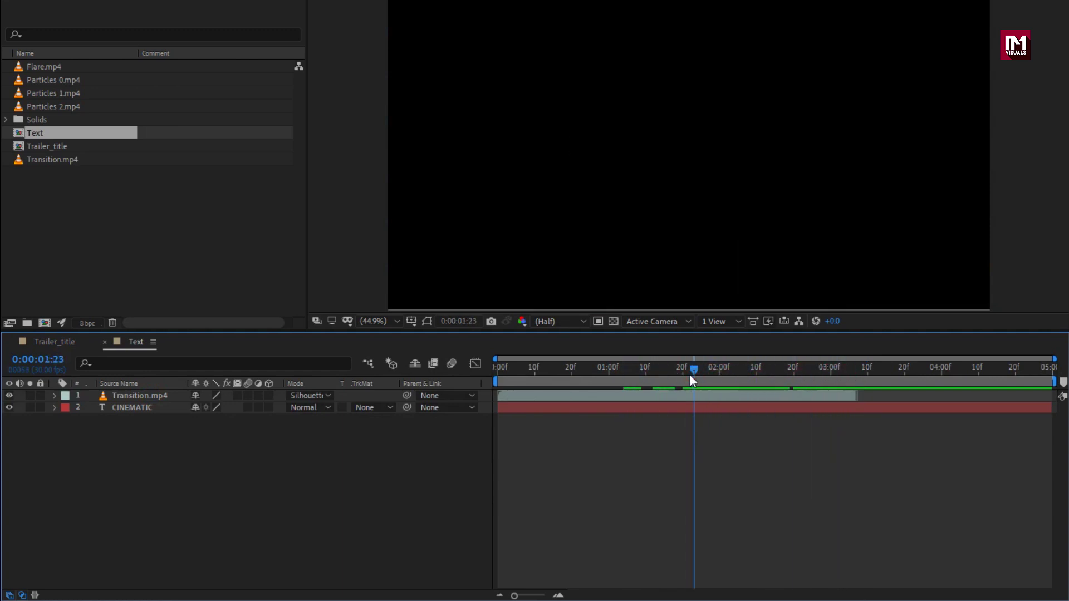
pyautogui.click(303, 396)
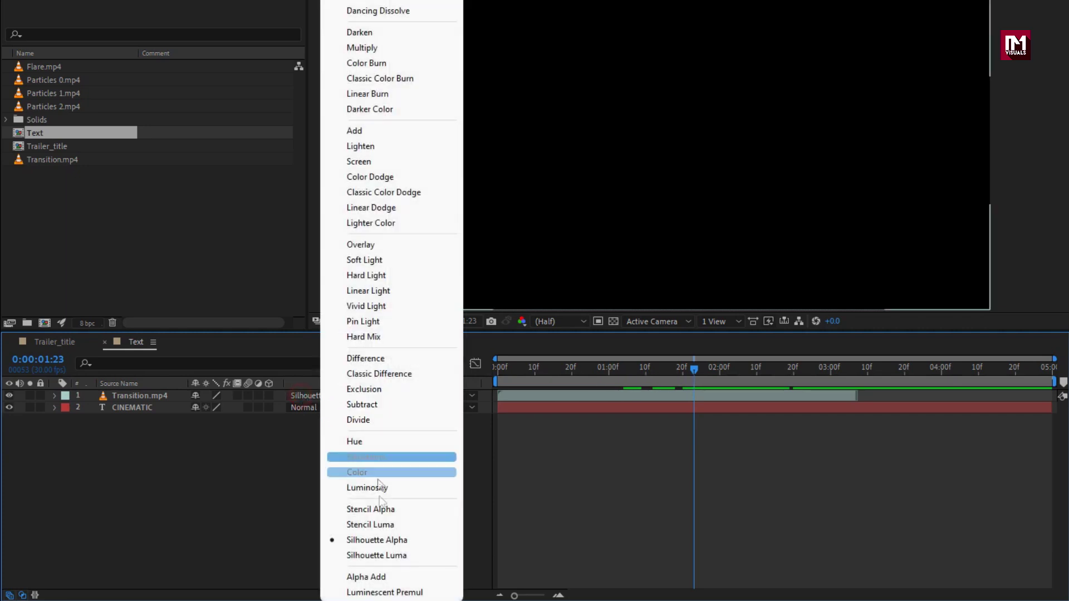
pyautogui.click(381, 556)
pyautogui.moveTo(587, 372); pyautogui.dragTo(689, 371)
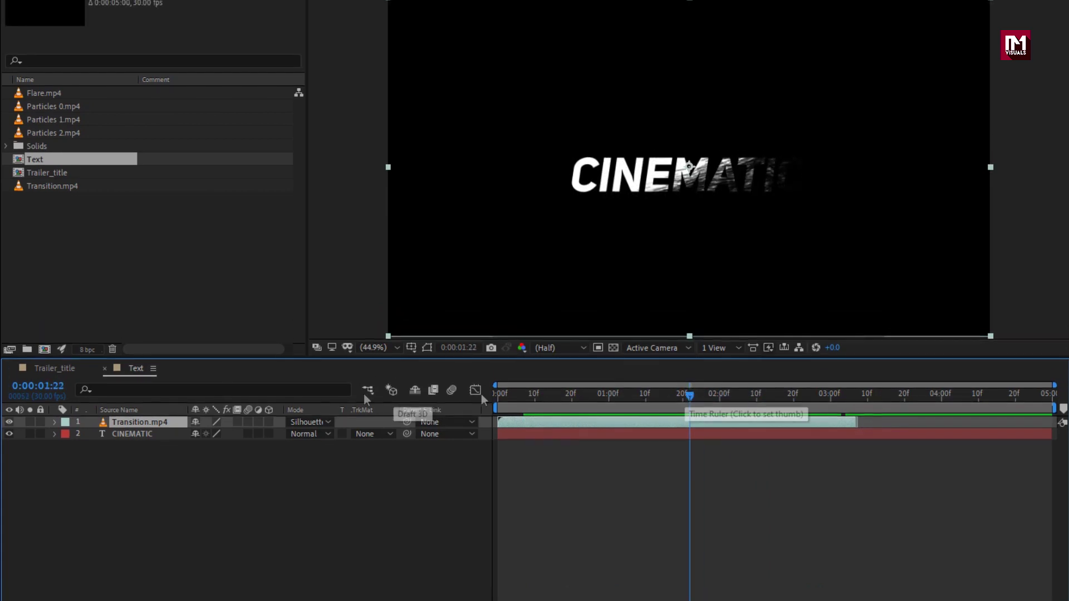
# Return to the Trailer_title composition, preview the reveal, and scale the Text layer to 200%.
pyautogui.click(55, 364)
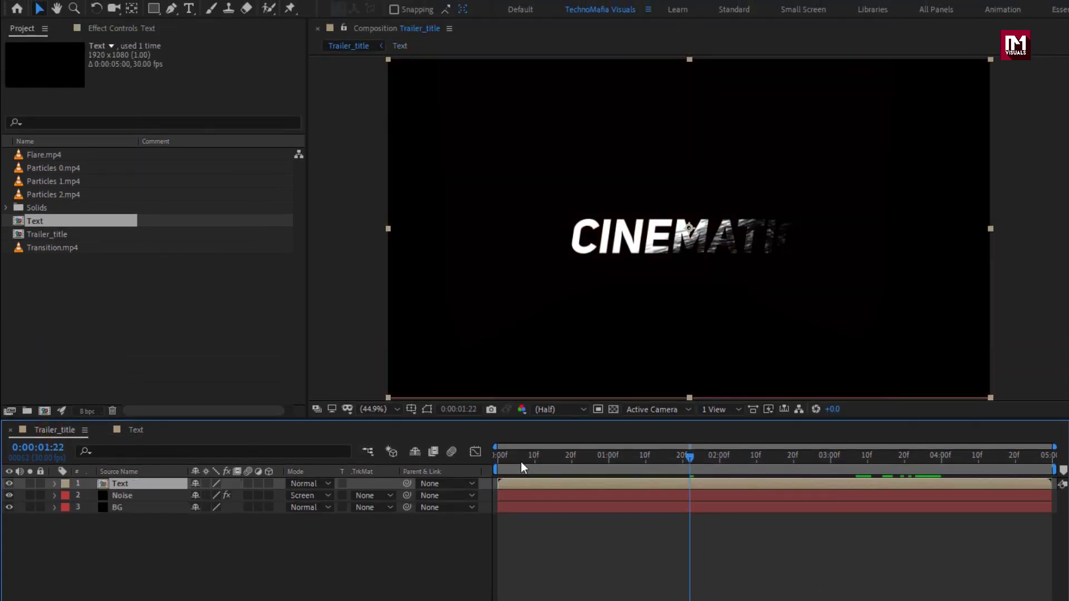
pyautogui.moveTo(524, 466); pyautogui.dragTo(691, 455)
pyautogui.press('s')
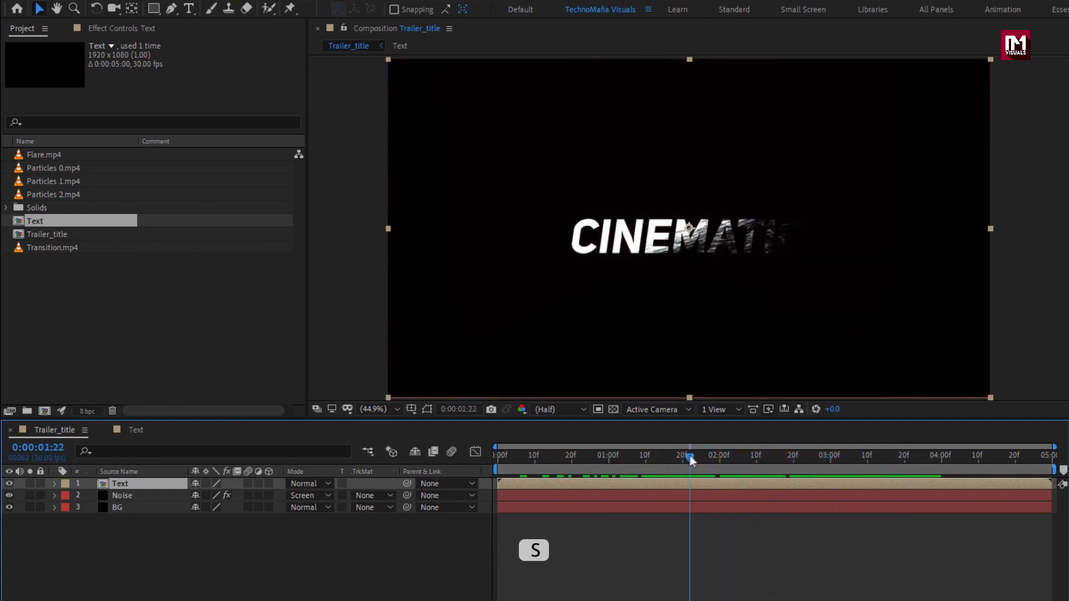
pyautogui.click(153, 484)
pyautogui.press('s')
pyautogui.click(230, 496)
pyautogui.write('200')
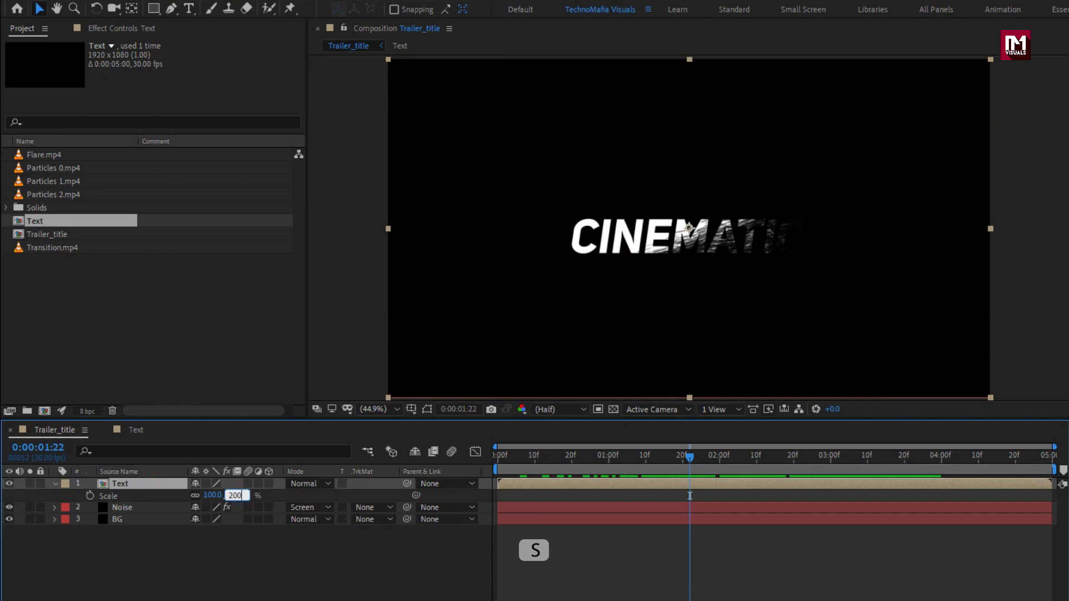
pyautogui.press('Return')
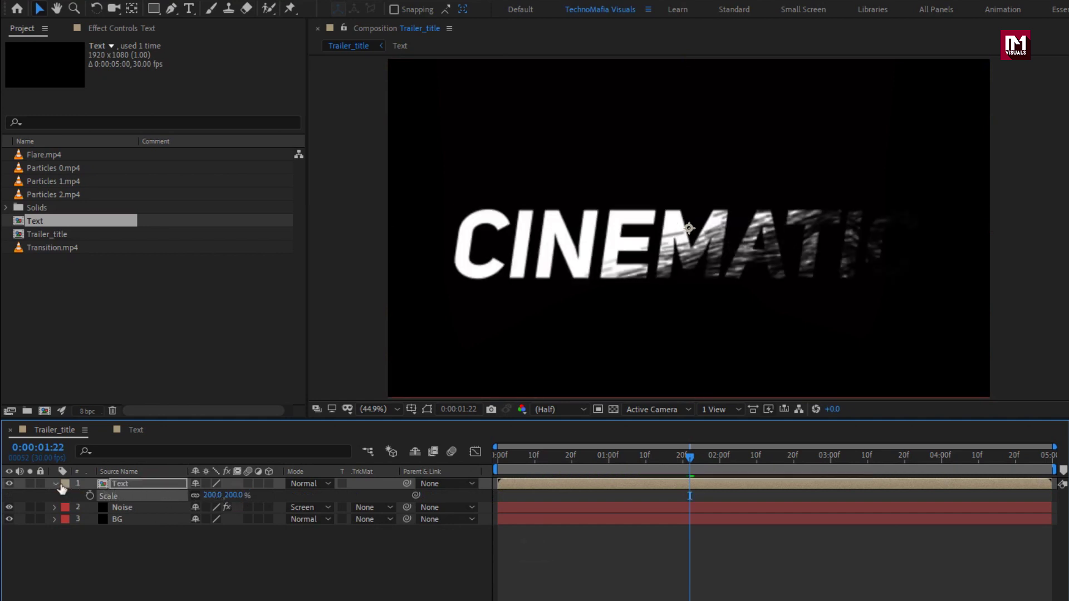
pyautogui.click(55, 484)
# Add Particles 0.mp4 directly below the Text layer and set its blending mode to Add.
pyautogui.click(51, 171)
pyautogui.moveTo(51, 170); pyautogui.dragTo(149, 491)
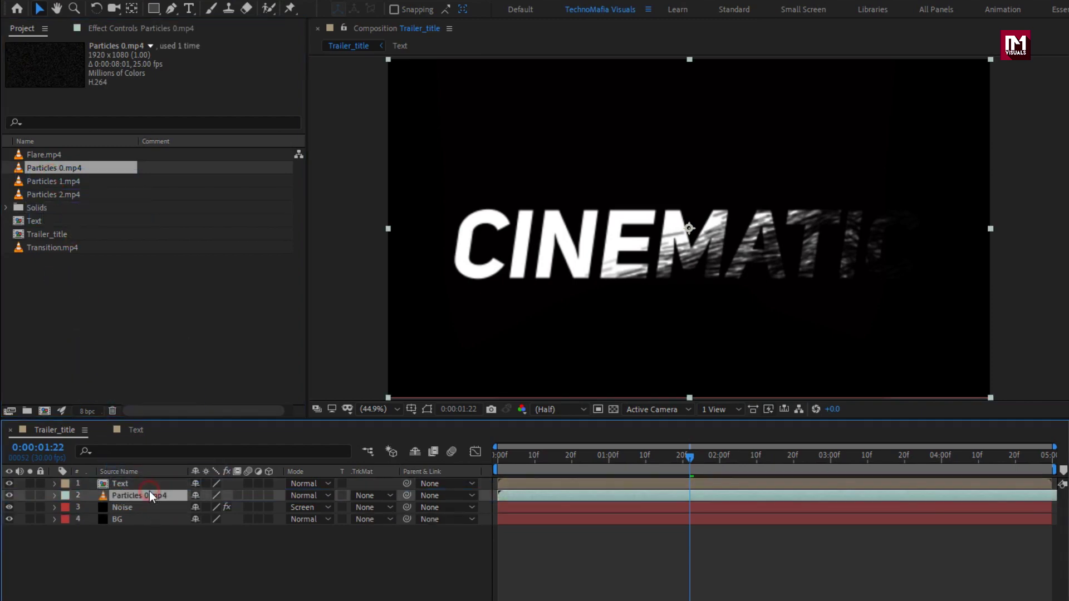
pyautogui.click(298, 496)
pyautogui.click(349, 223)
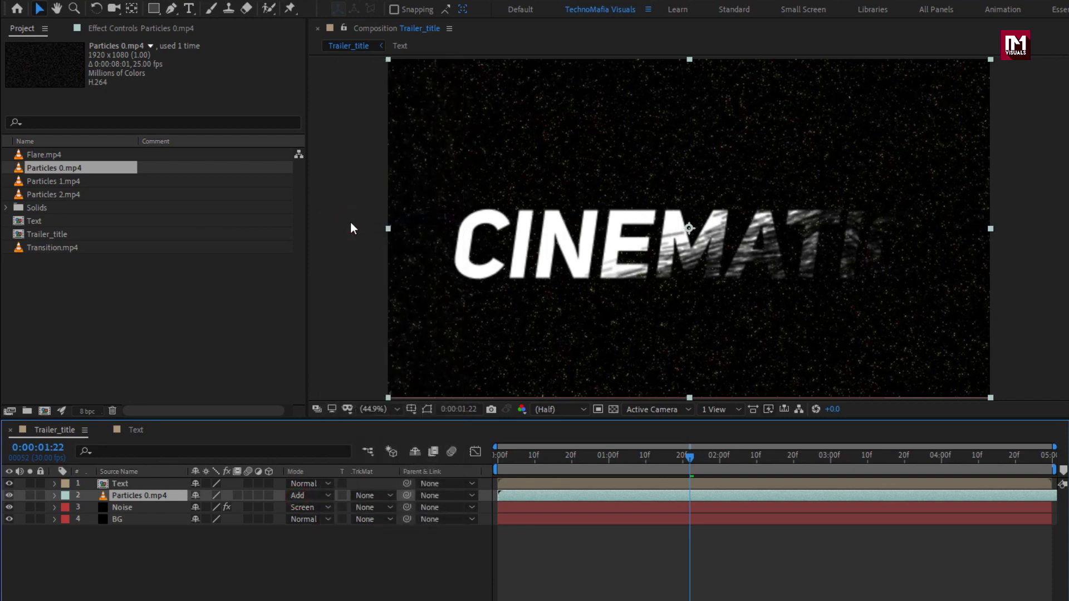
# Set the Particles 0.mp4 layer's track matte to Alpha Matte "Text" and preview the particle-filled title.
pyautogui.click(367, 495)
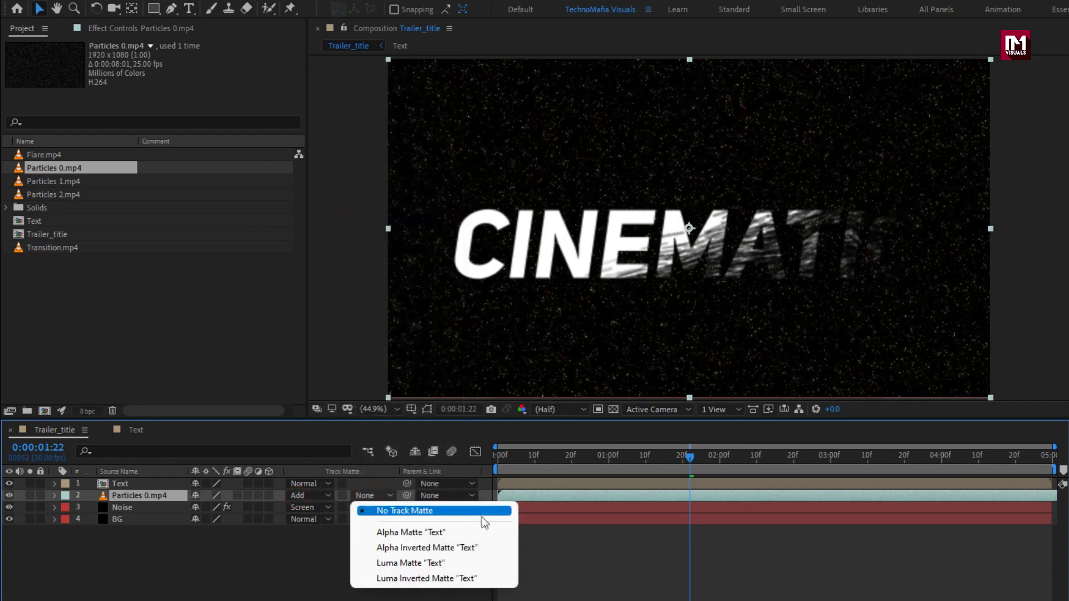
pyautogui.click(482, 532)
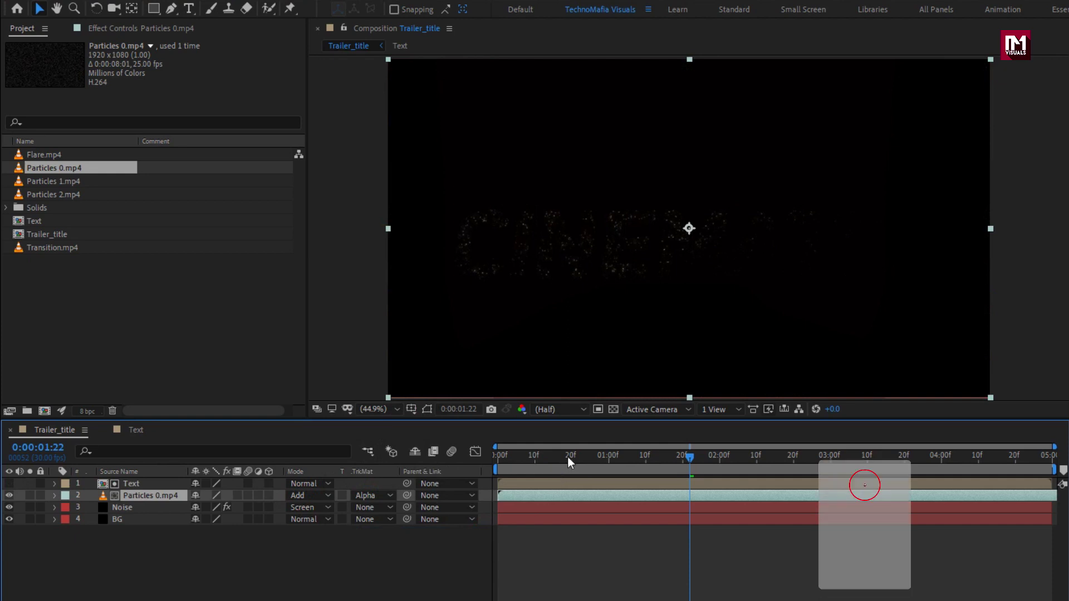
pyautogui.moveTo(690, 458); pyautogui.dragTo(782, 459)
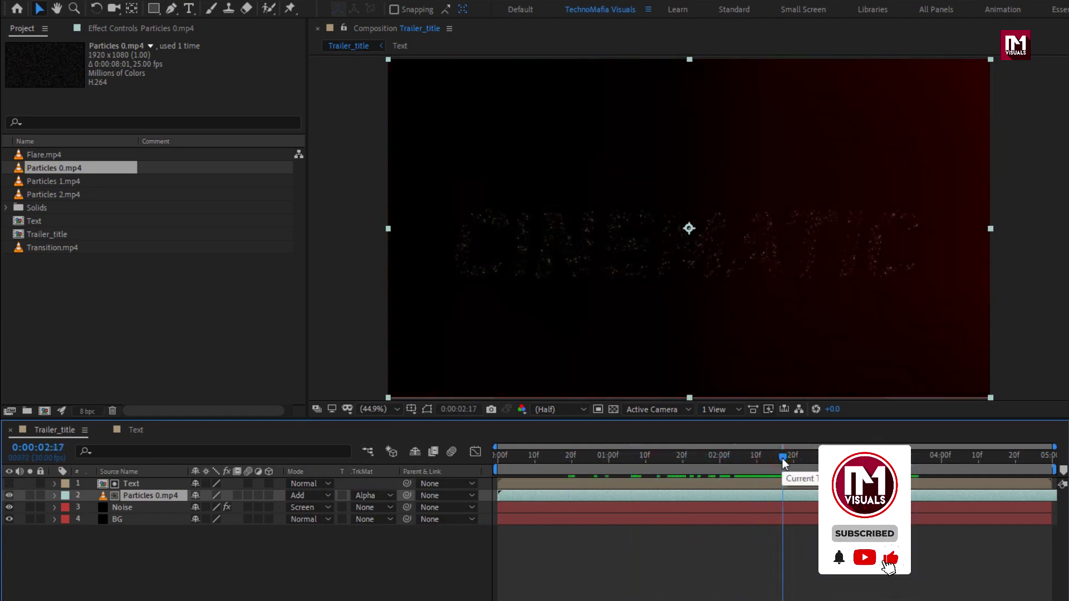
# Apply the Glow effect to the Particles 0.mp4 layer and set its Glow Threshold to 13%.
pyautogui.click(877, 48)
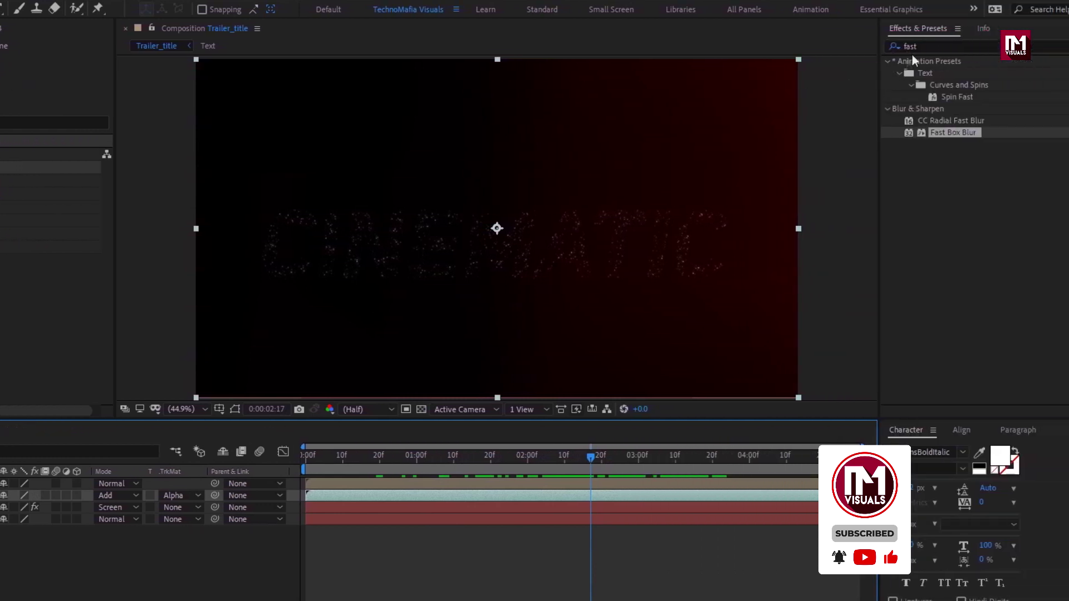
pyautogui.write('glow')
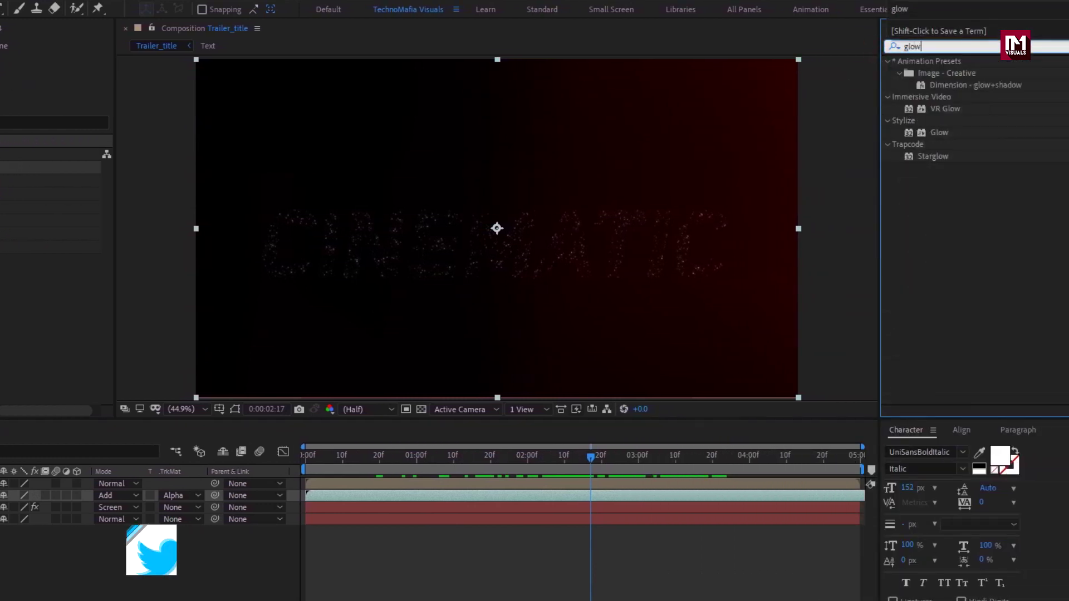
pyautogui.doubleClick(939, 132)
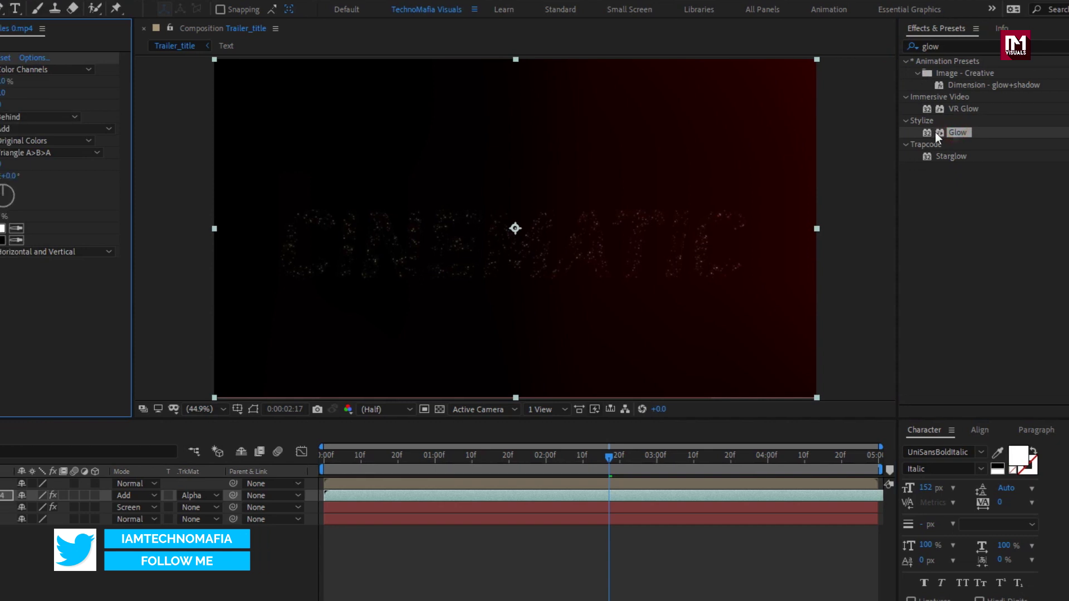
pyautogui.click(171, 82)
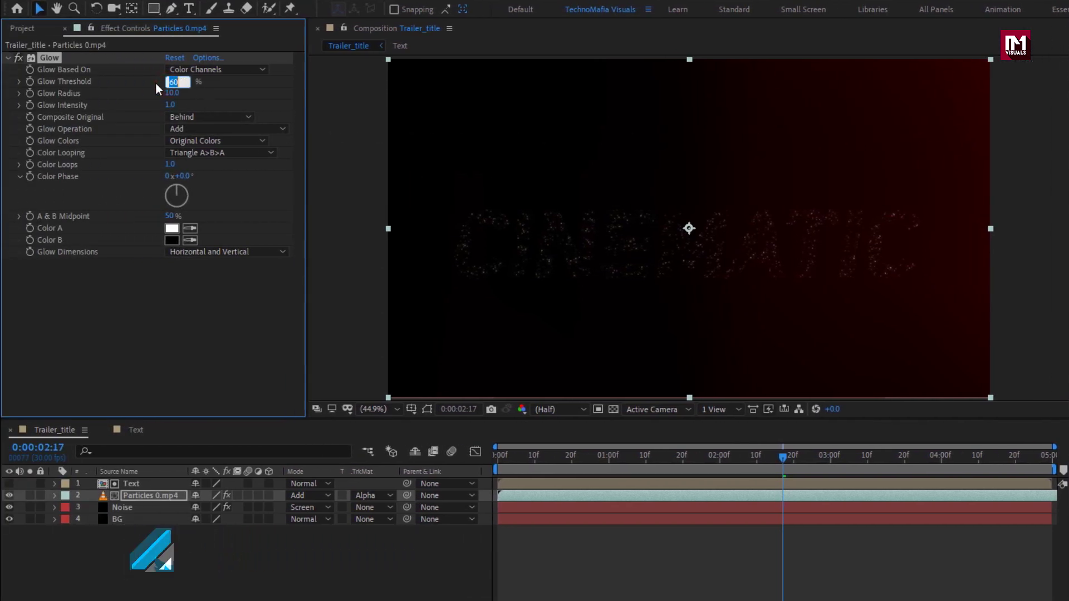
pyautogui.write('13')
pyautogui.press('Return')
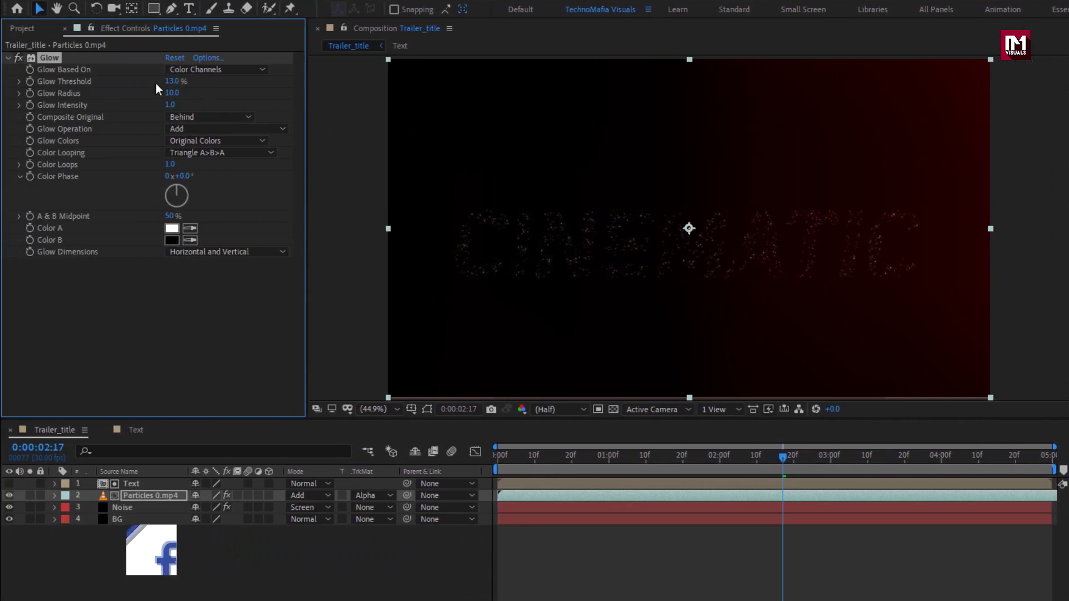
# Scale the Particles 0.mp4 layer to 120%.
pyautogui.press('s')
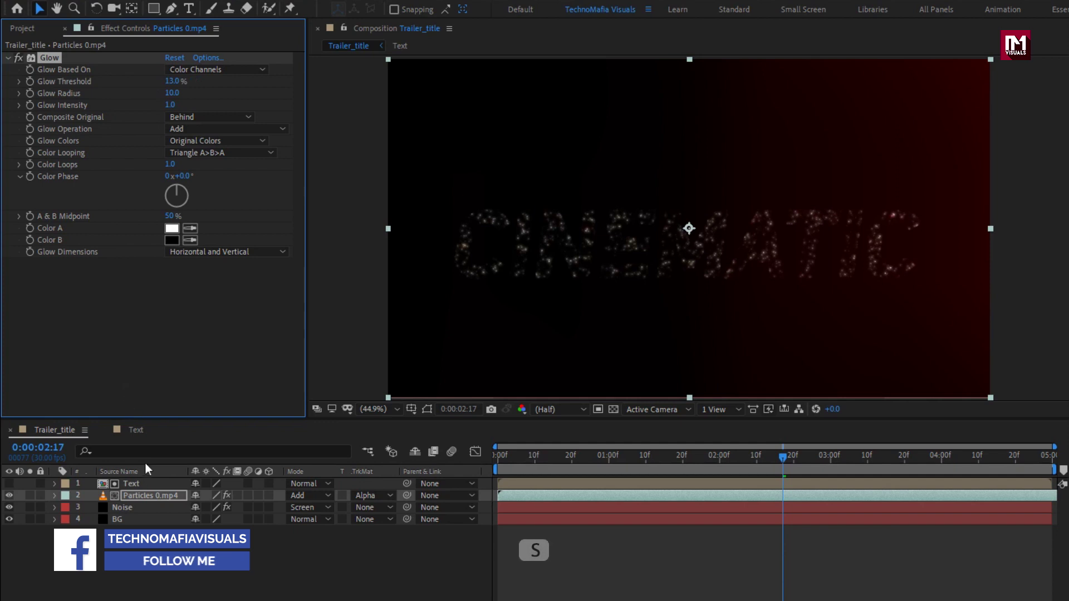
pyautogui.click(149, 497)
pyautogui.press('s')
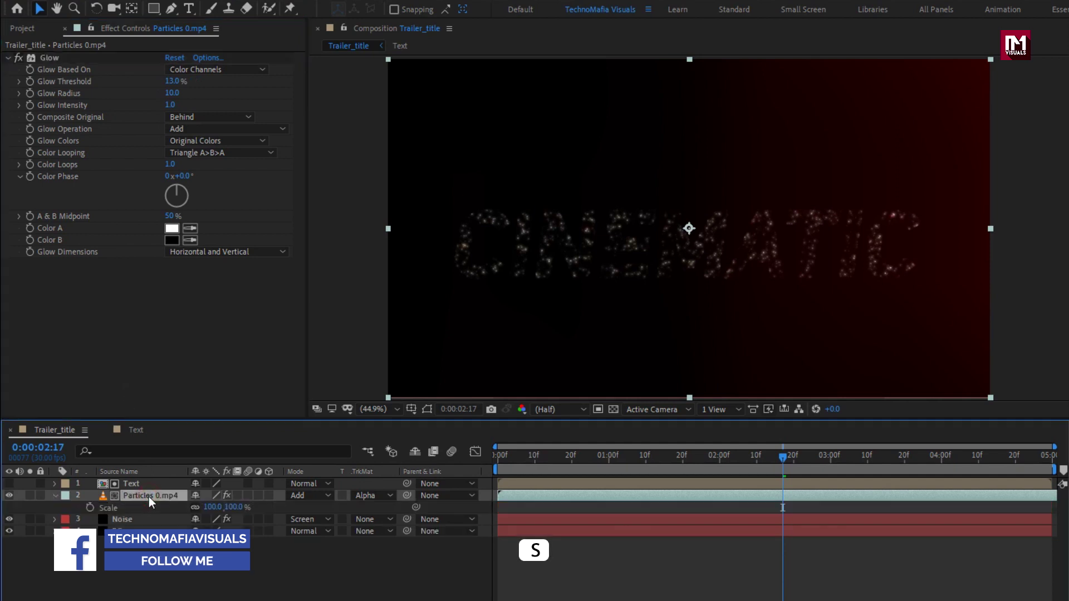
pyautogui.click(236, 507)
pyautogui.write('120')
pyautogui.press('Return')
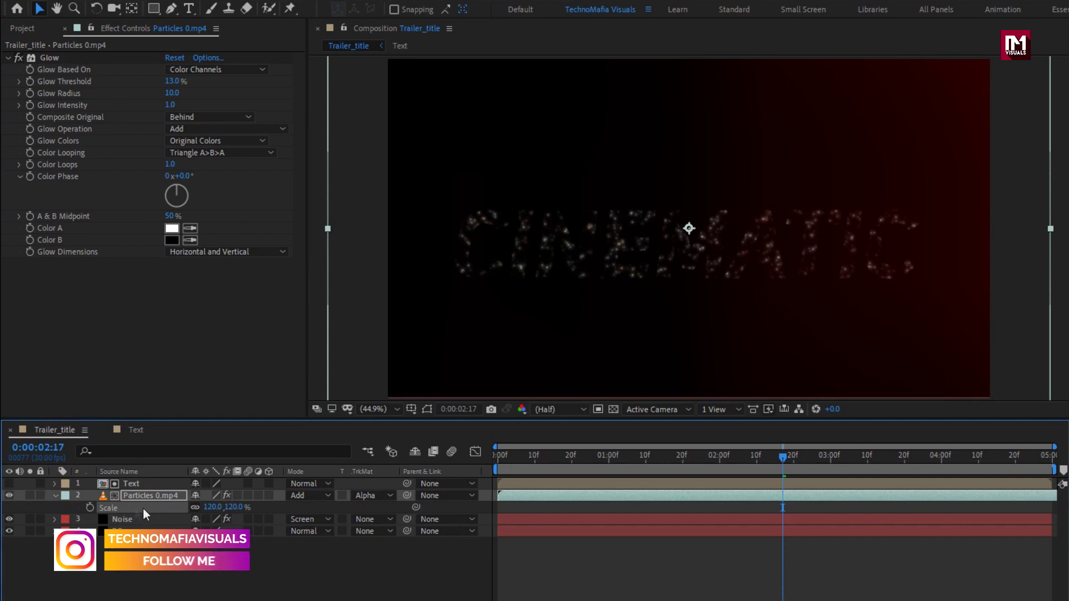
pyautogui.click(57, 495)
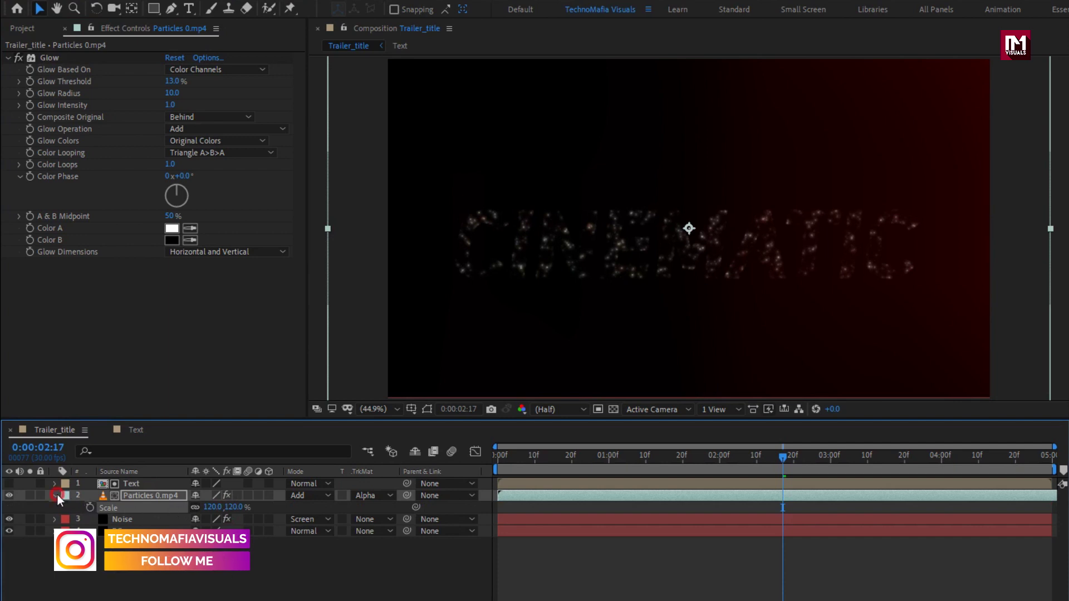
# Duplicate the Text and Particles 0.mp4 layers together and apply Hue/Saturation to the upper Particles 0.mp4 copy.
pyautogui.keyDown('ctrl'); pyautogui.click(131, 485); pyautogui.keyUp('ctrl')
pyautogui.hotkey('ctrl', 'd')
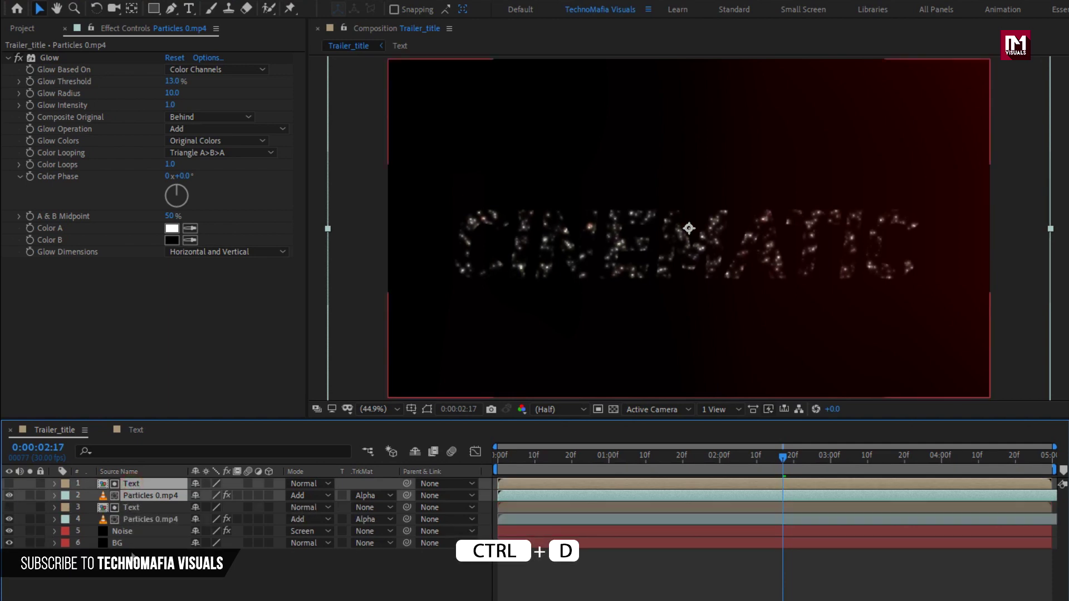
pyautogui.click(150, 497)
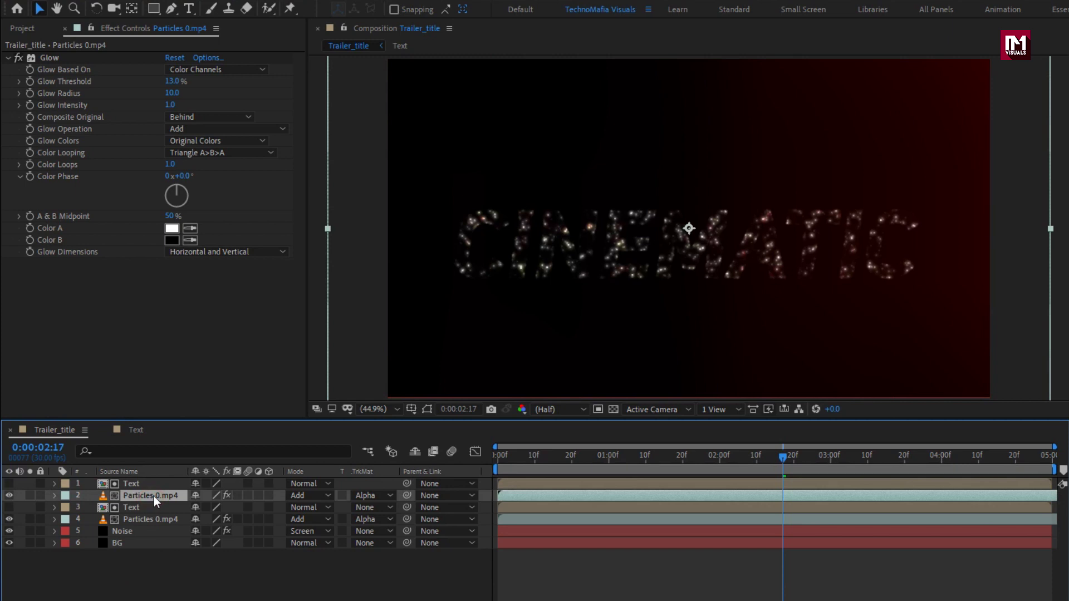
pyautogui.click(942, 49)
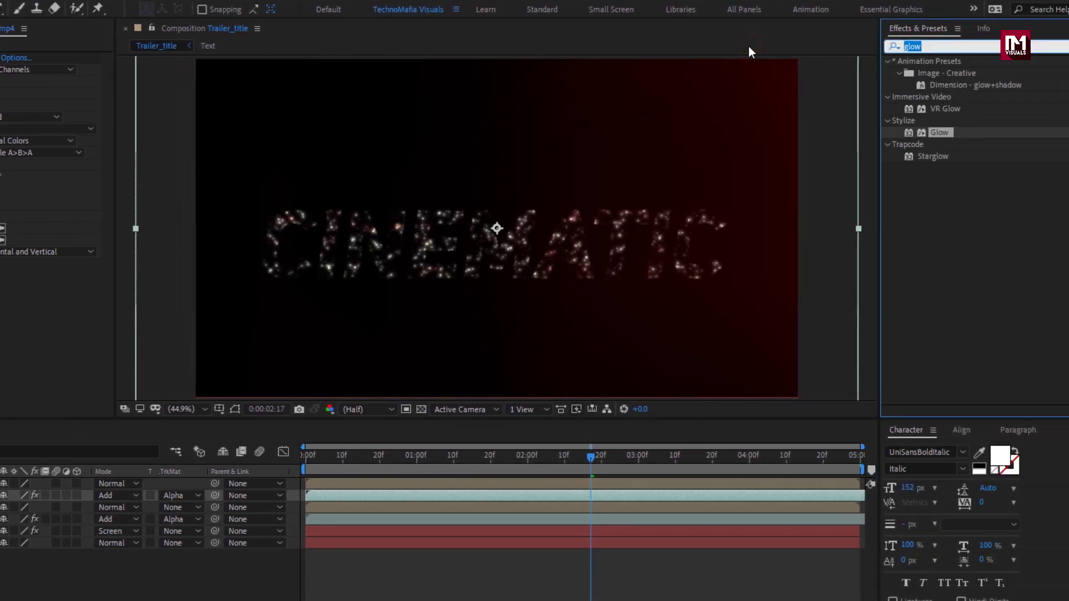
pyautogui.write('hue')
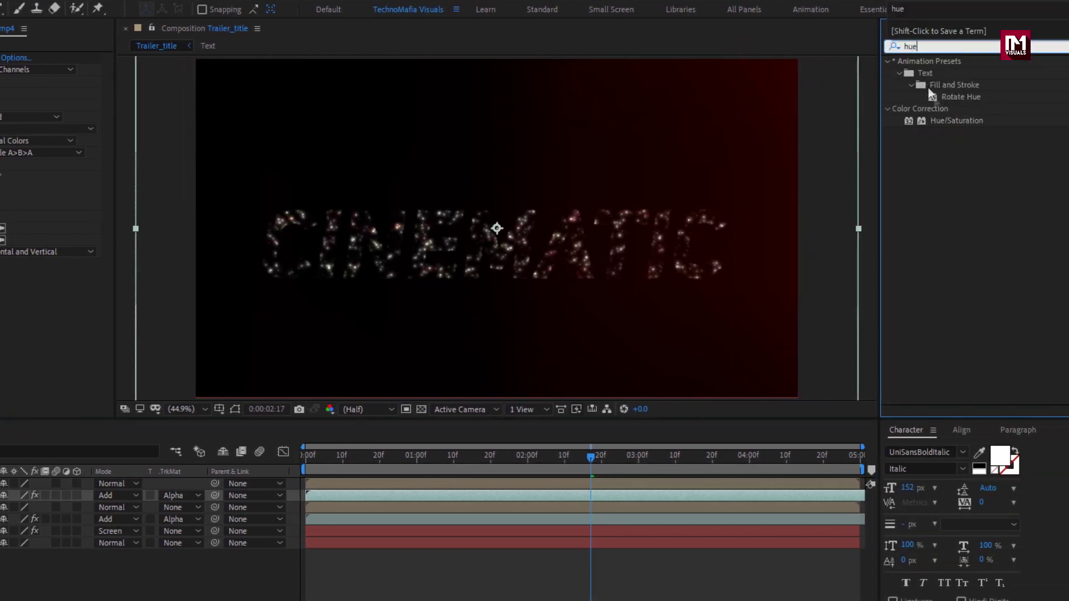
pyautogui.doubleClick(947, 120)
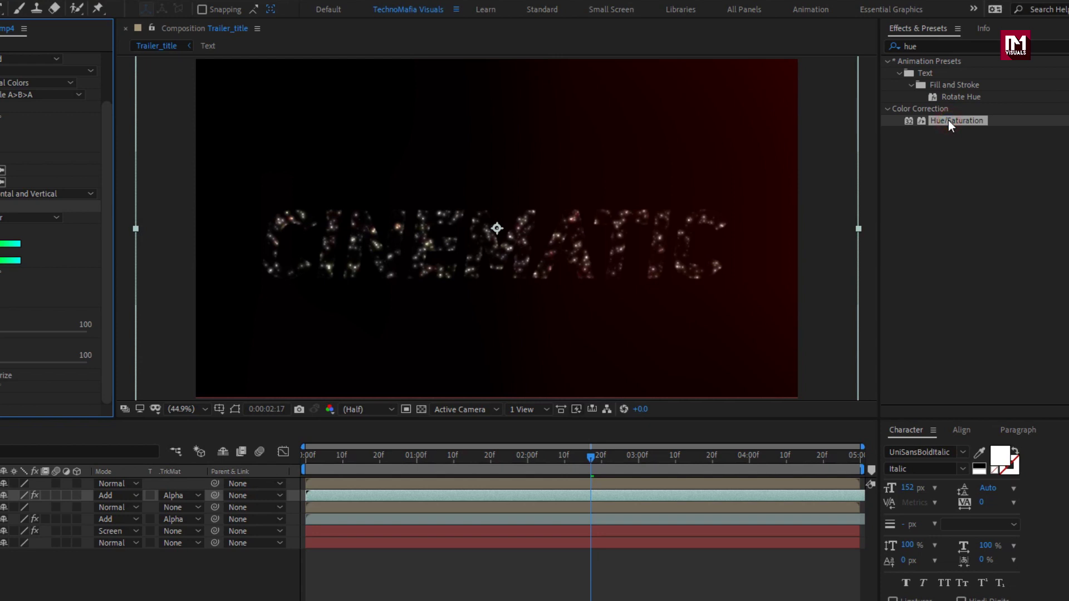
# Colorize the upper Particles 0.mp4 layer in Hue/Saturation with Colorize Hue 24° and Colorize Saturation 67.
pyautogui.click(168, 375)
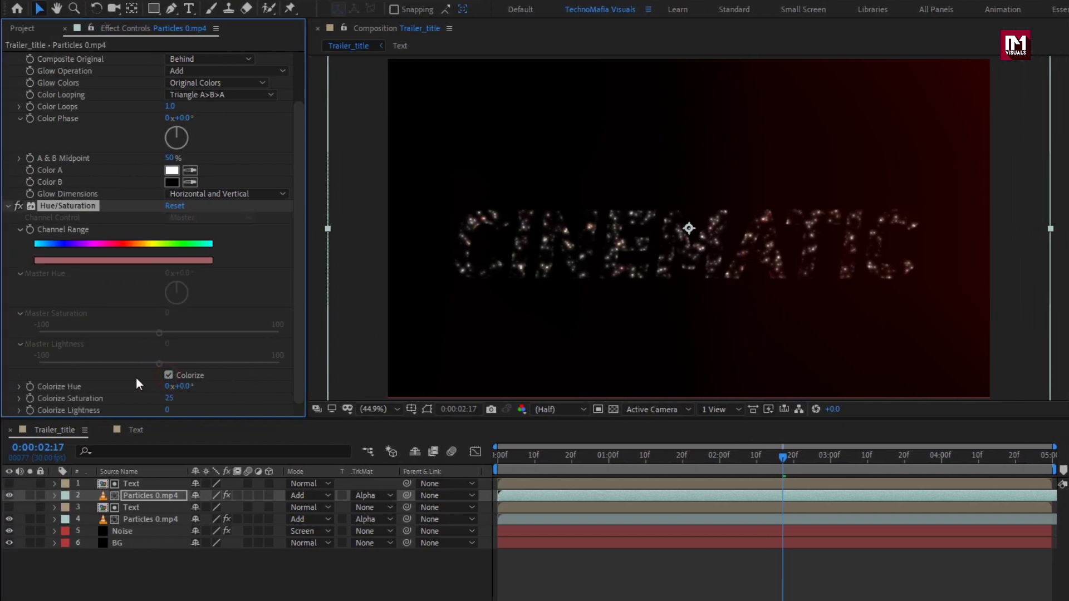
pyautogui.click(189, 386)
pyautogui.write('24')
pyautogui.press('Return')
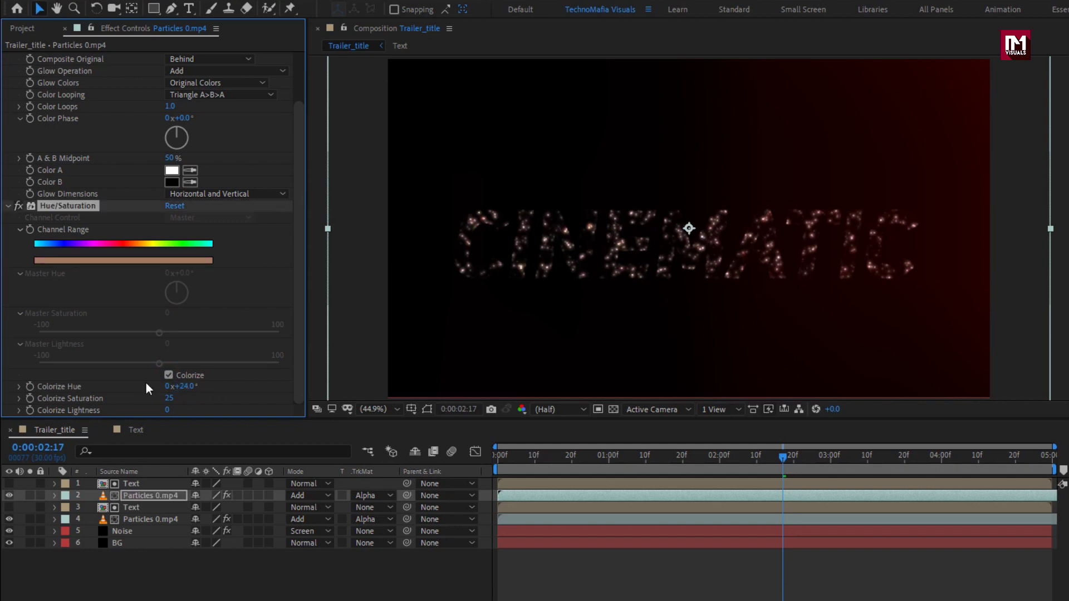
pyautogui.press('Tab')
pyautogui.write('67')
pyautogui.press('Return')
# Move the Glow effect below Hue/Saturation on the upper Particles 0.mp4 layer and duplicate the Glow.
pyautogui.click(9, 206)
pyautogui.click(9, 59)
pyautogui.moveTo(48, 57); pyautogui.dragTo(55, 95)
pyautogui.hotkey('ctrl', 'd')
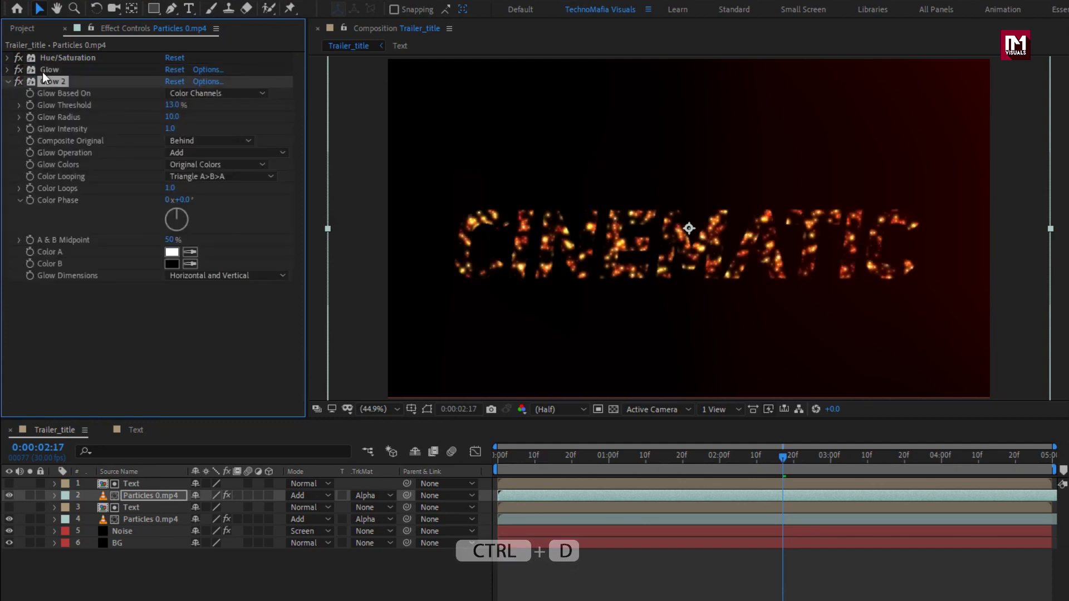
# Preview the glowing particles over the timeline and set the upper Particles 0.mp4 layer's opacity to 80%.
pyautogui.click(162, 497)
pyautogui.moveTo(518, 458); pyautogui.dragTo(859, 459)
pyautogui.press('t')
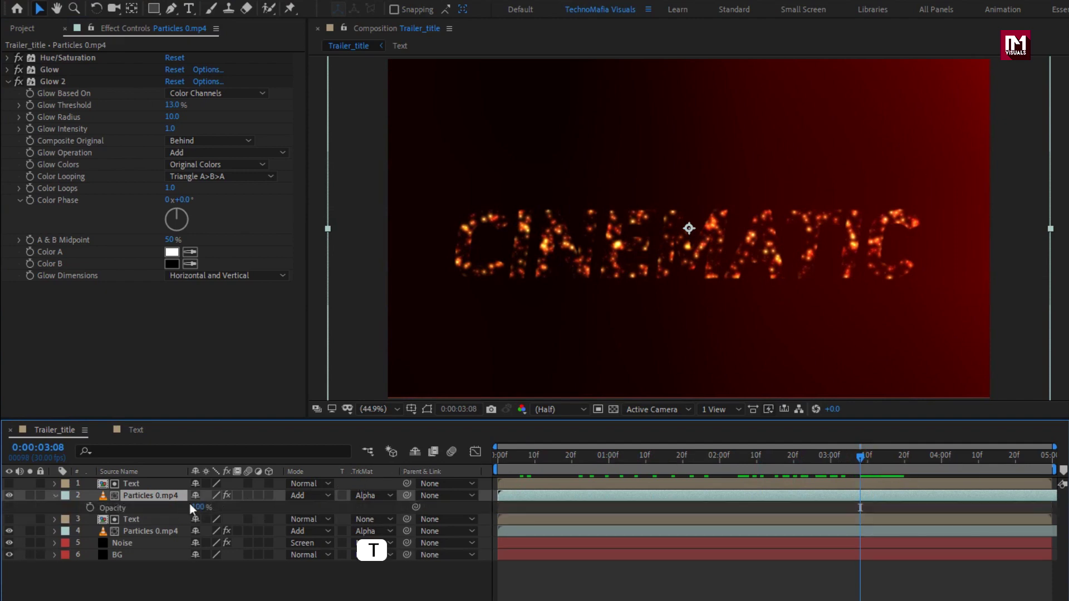
pyautogui.click(191, 505)
pyautogui.write('80')
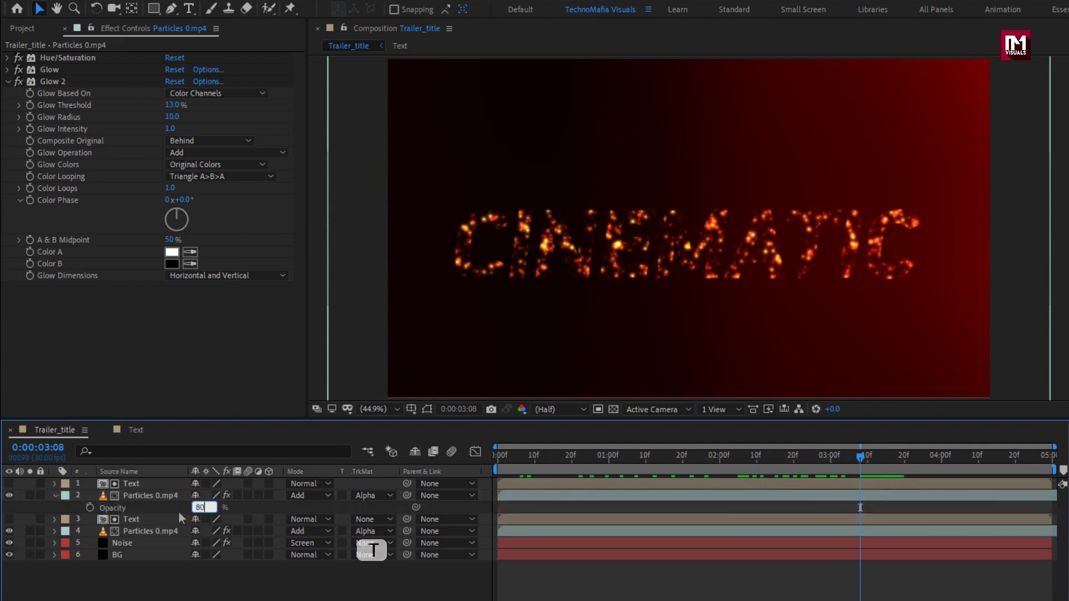
pyautogui.press('Return')
pyautogui.click(54, 495)
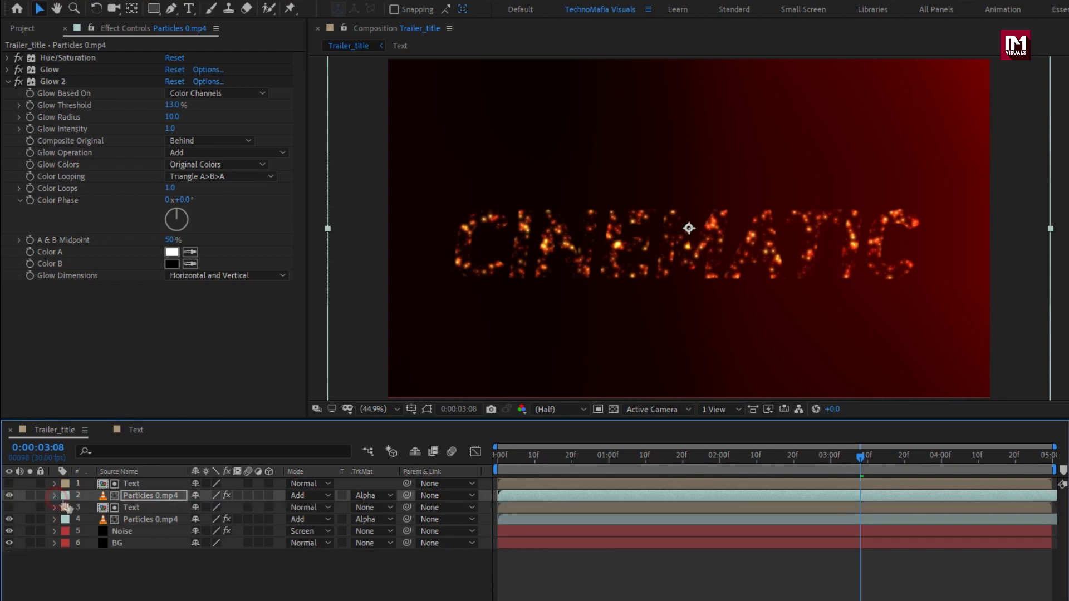
# Add another instance of the Text composition as the topmost layer of Trailer_title.
pyautogui.click(125, 518)
pyautogui.click(132, 500)
pyautogui.click(23, 29)
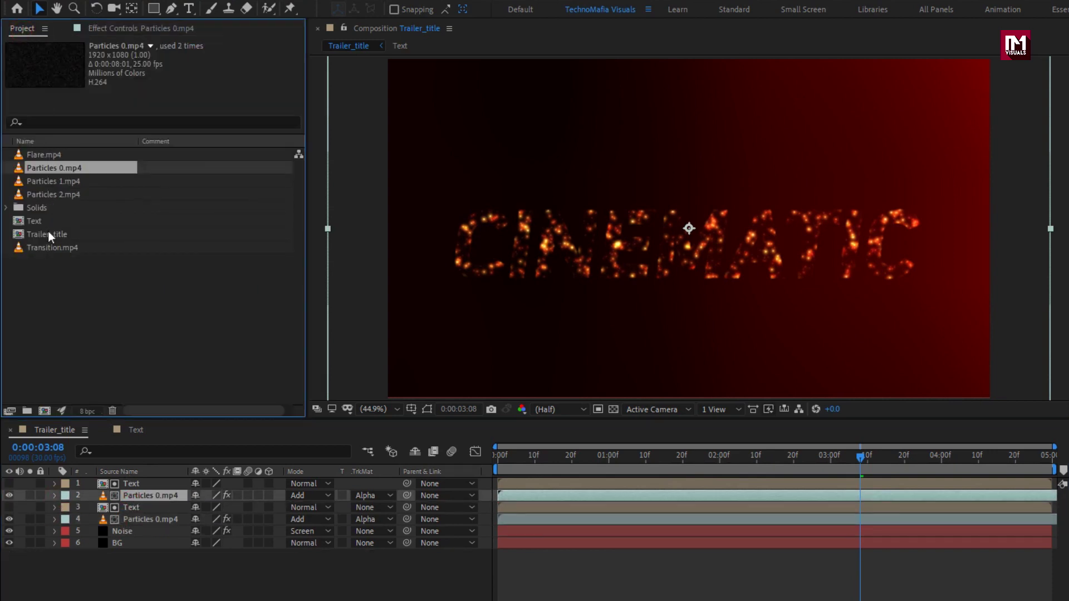
pyautogui.click(33, 220)
pyautogui.moveTo(31, 221); pyautogui.dragTo(145, 482)
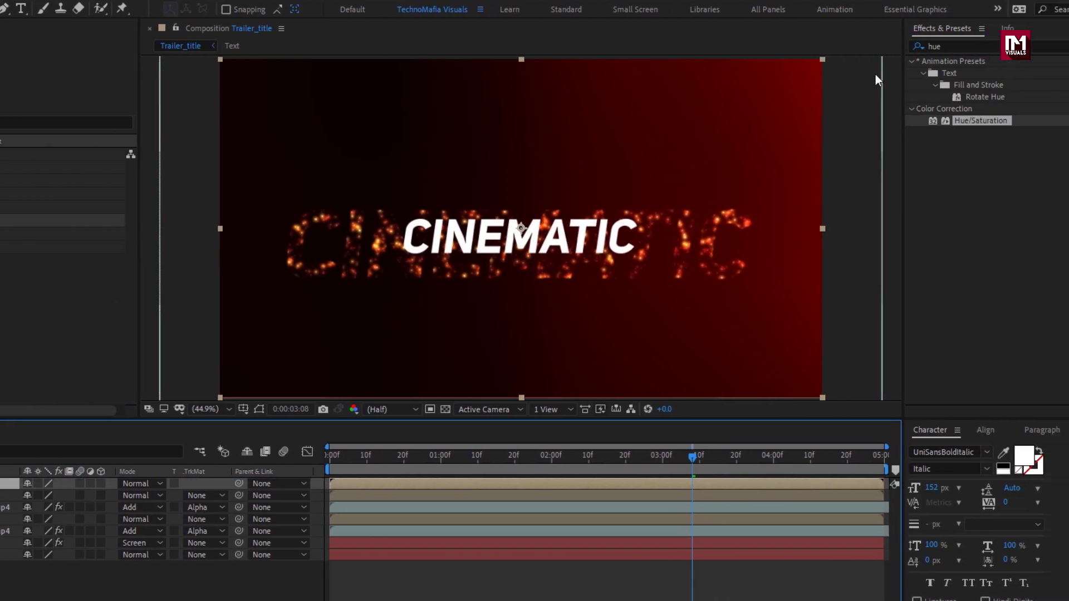
# Apply the Vegas effect to the topmost Text layer and set its Image Contours channel to Alpha.
pyautogui.click(884, 48)
pyautogui.write('vegas')
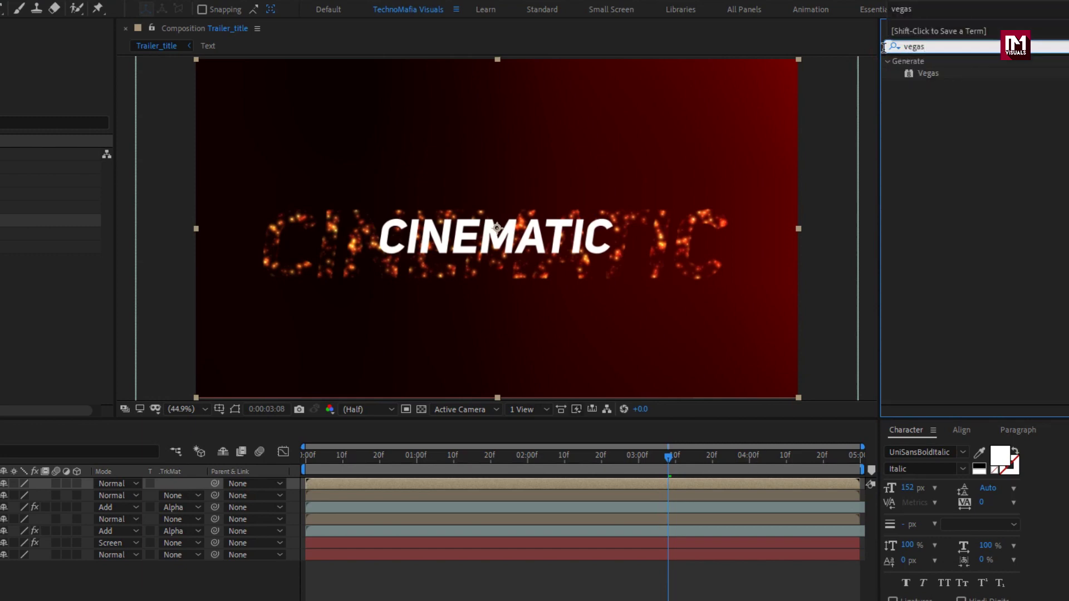
pyautogui.doubleClick(930, 74)
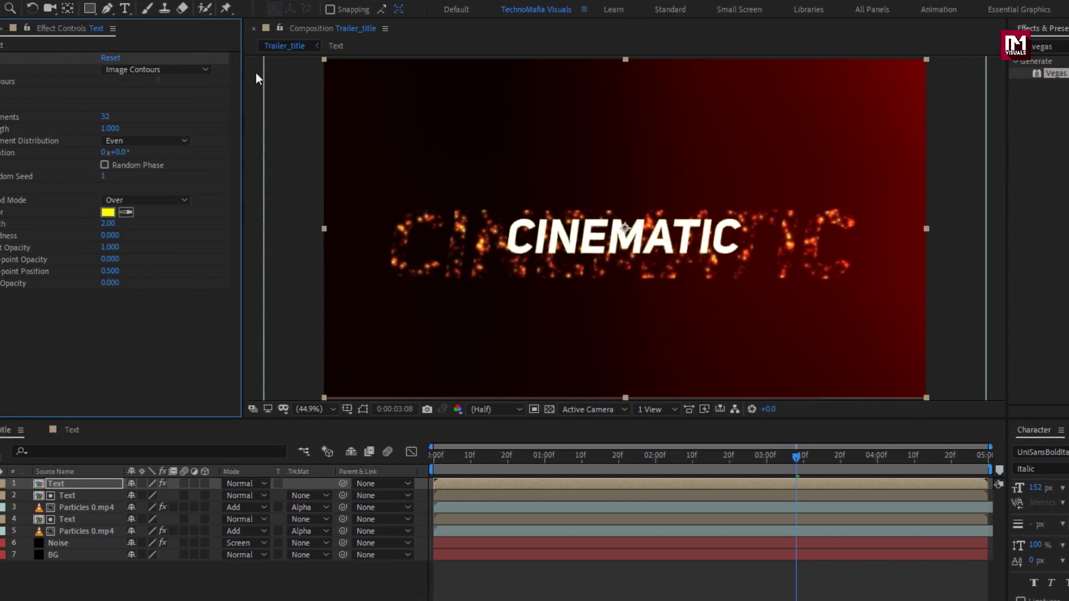
pyautogui.click(19, 81)
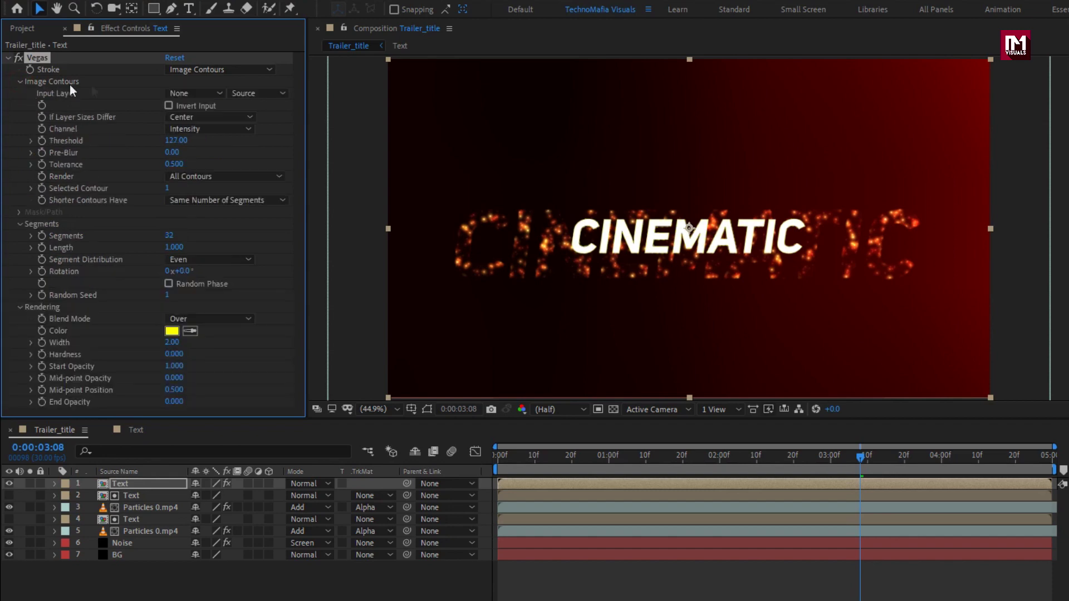
pyautogui.click(184, 129)
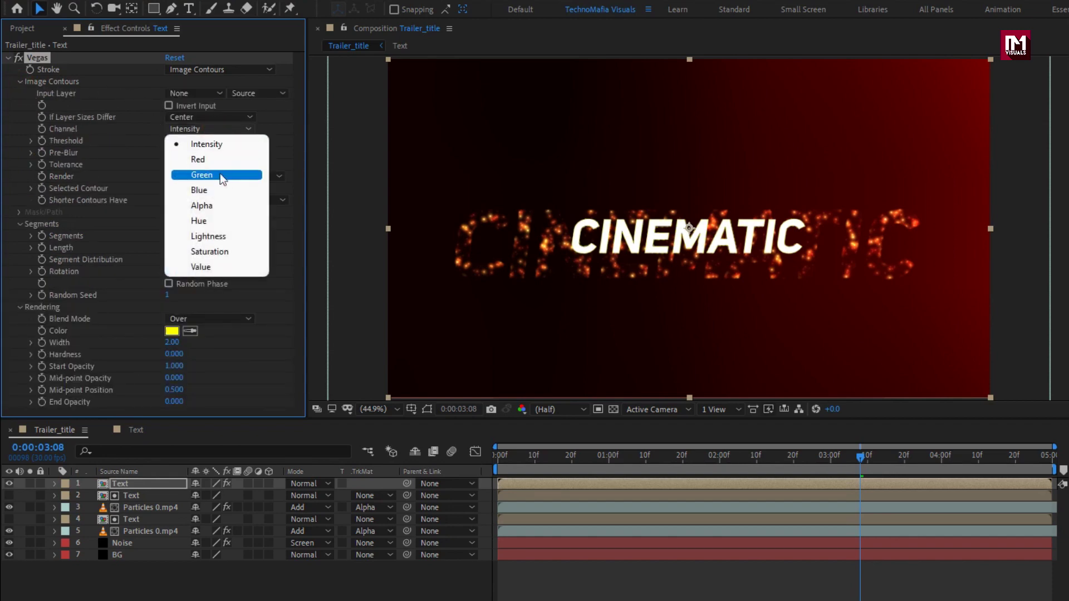
pyautogui.click(225, 204)
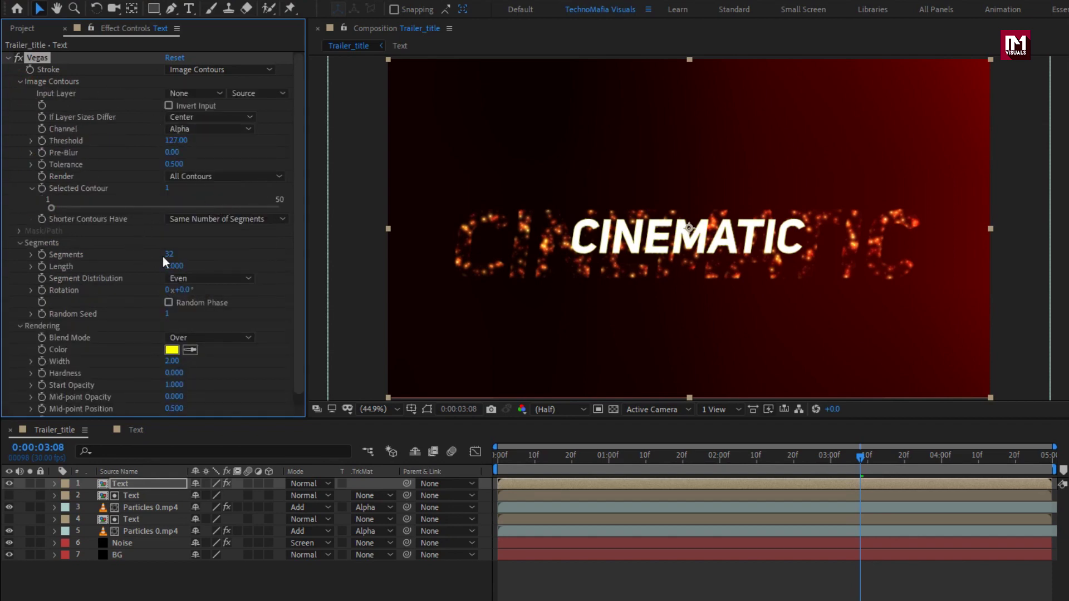
# Set the Vegas effect's Segments to 1 and its Segment Distribution to Bunched.
pyautogui.write('1')
pyautogui.press('Return')
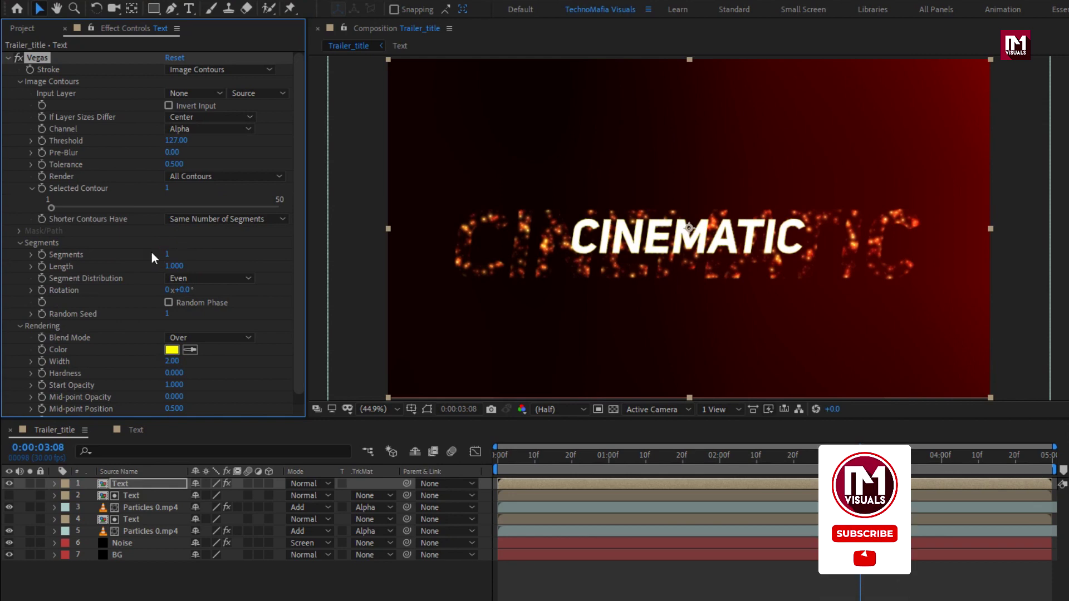
pyautogui.click(222, 279)
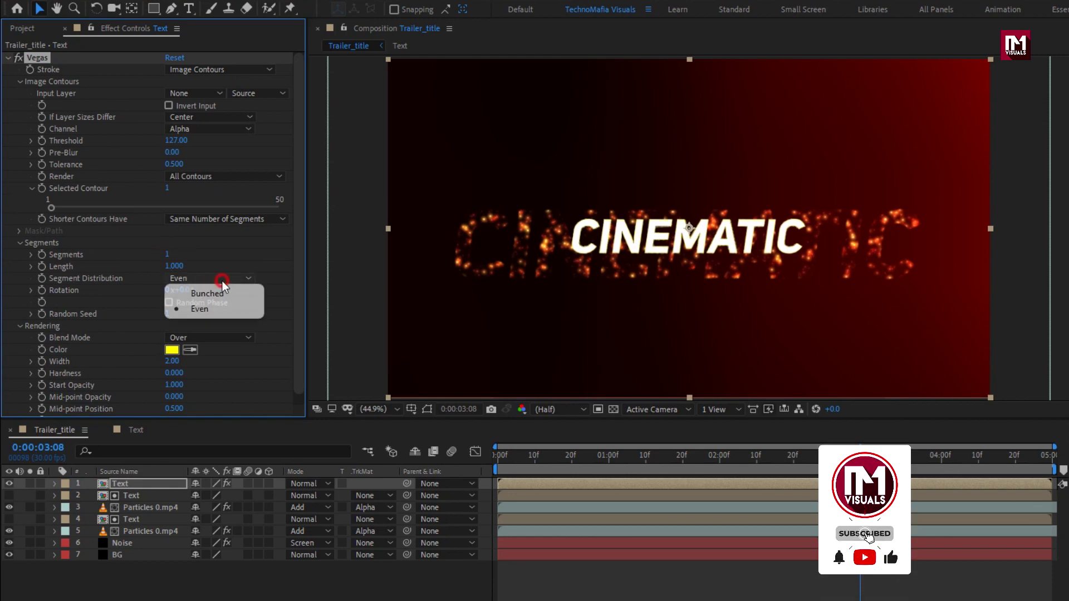
pyautogui.click(232, 293)
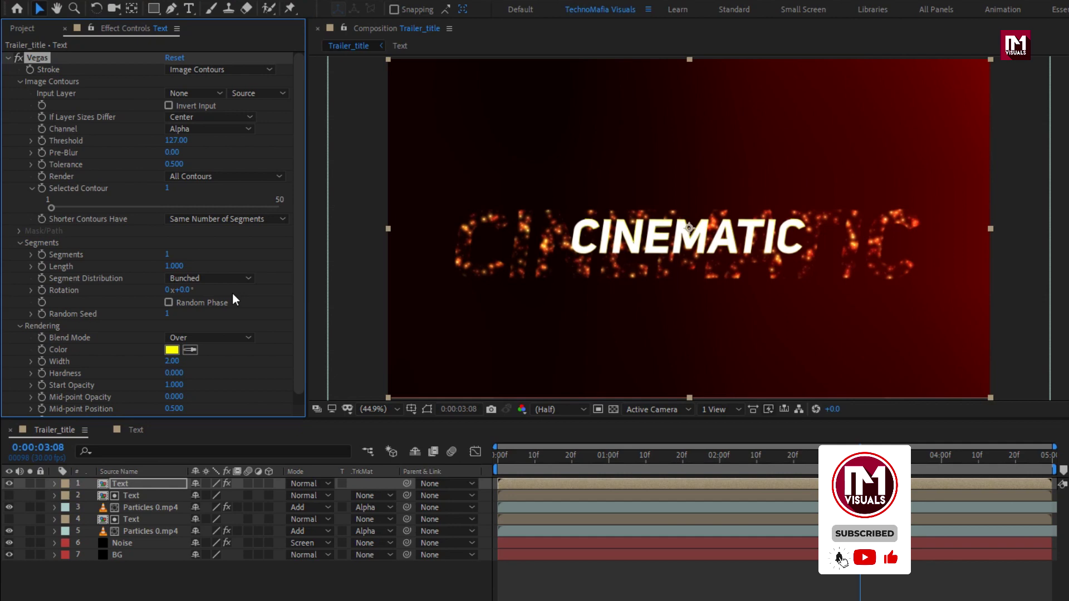
# Set the Vegas outline color to orange FF5400.
pyautogui.click(172, 349)
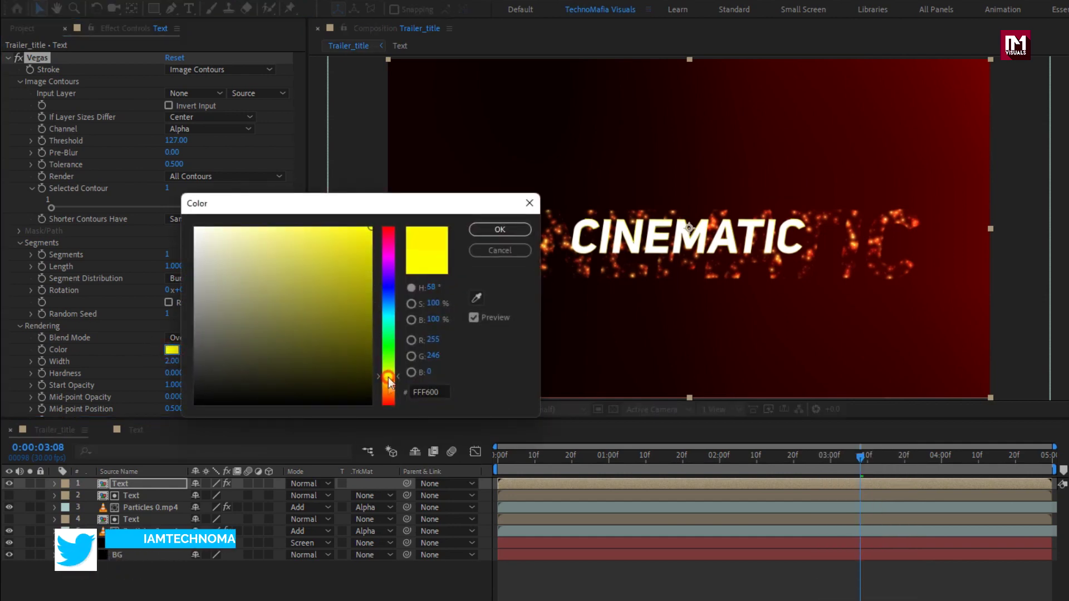
pyautogui.moveTo(386, 375); pyautogui.dragTo(390, 392)
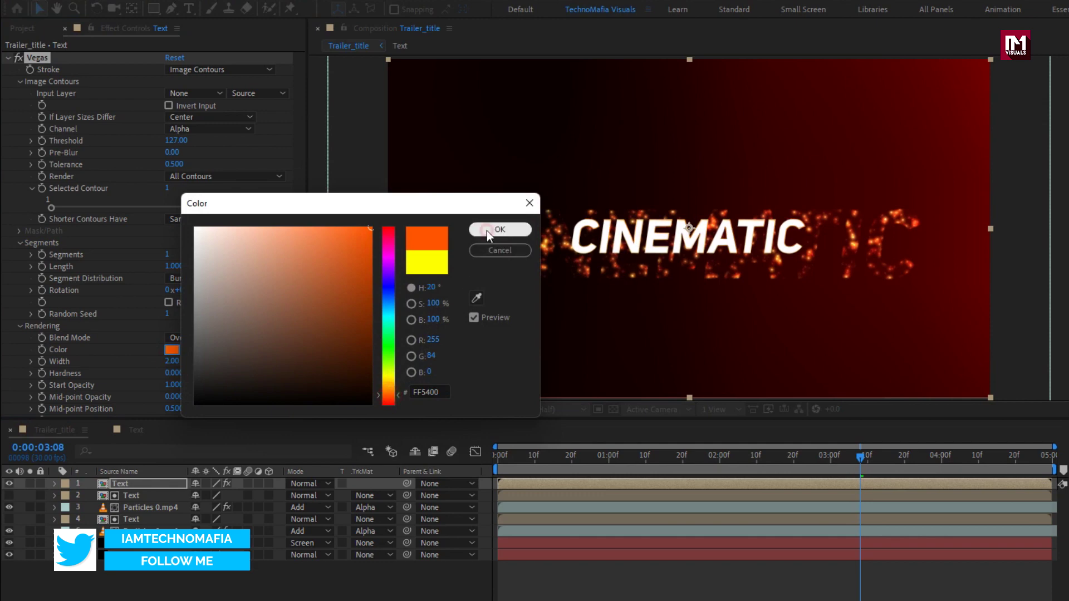
pyautogui.click(488, 231)
# Set the Vegas effect's Blend Mode to Transparent and its Width to 4, and collapse the effect's settings.
pyautogui.scroll(-1, 182, 278)
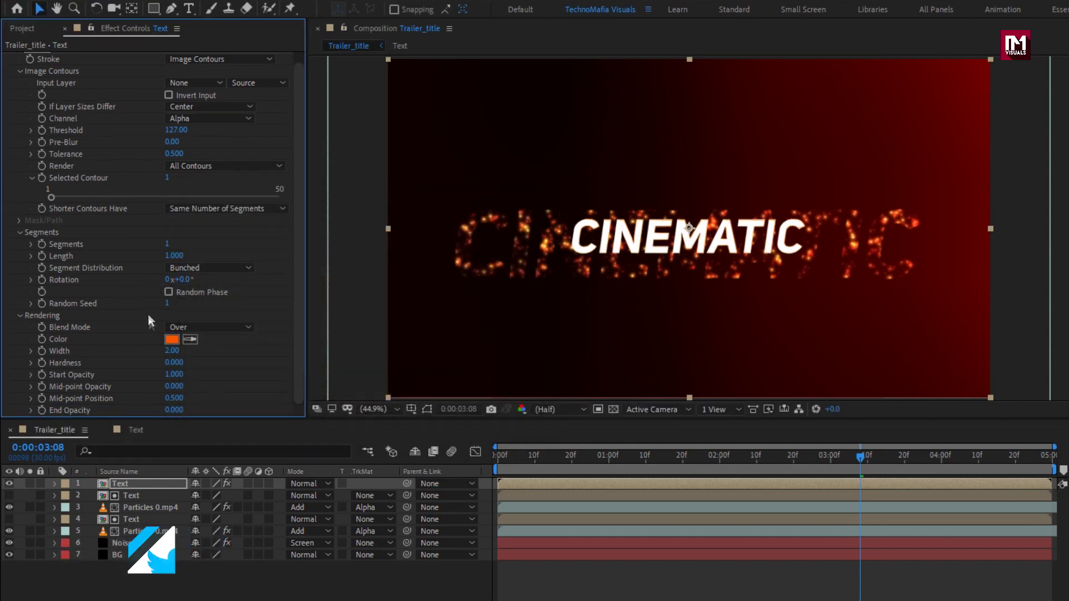
pyautogui.click(200, 329)
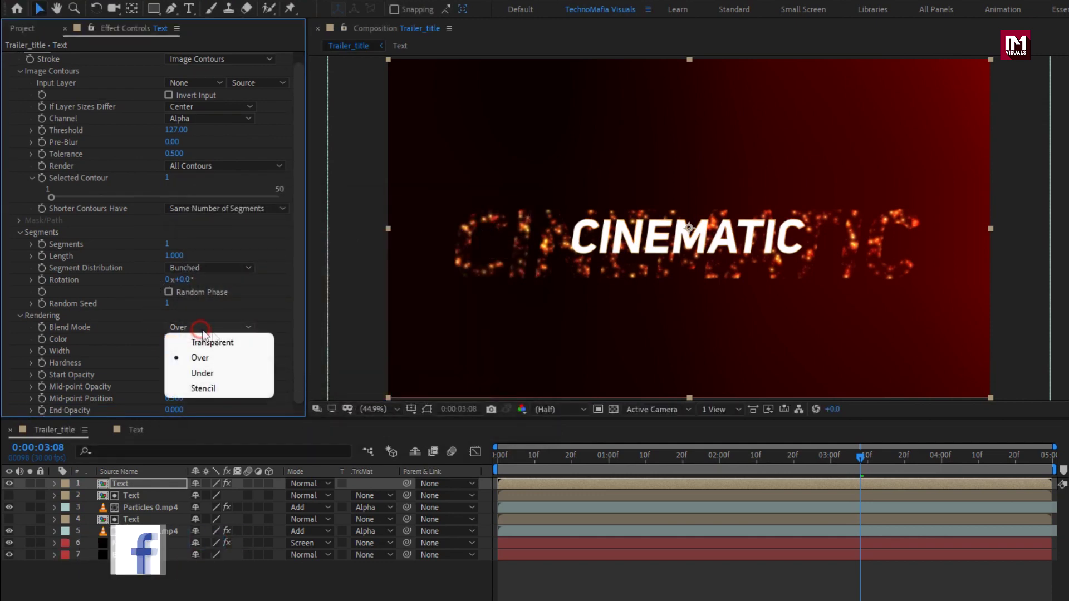
pyautogui.click(238, 342)
pyautogui.click(172, 351)
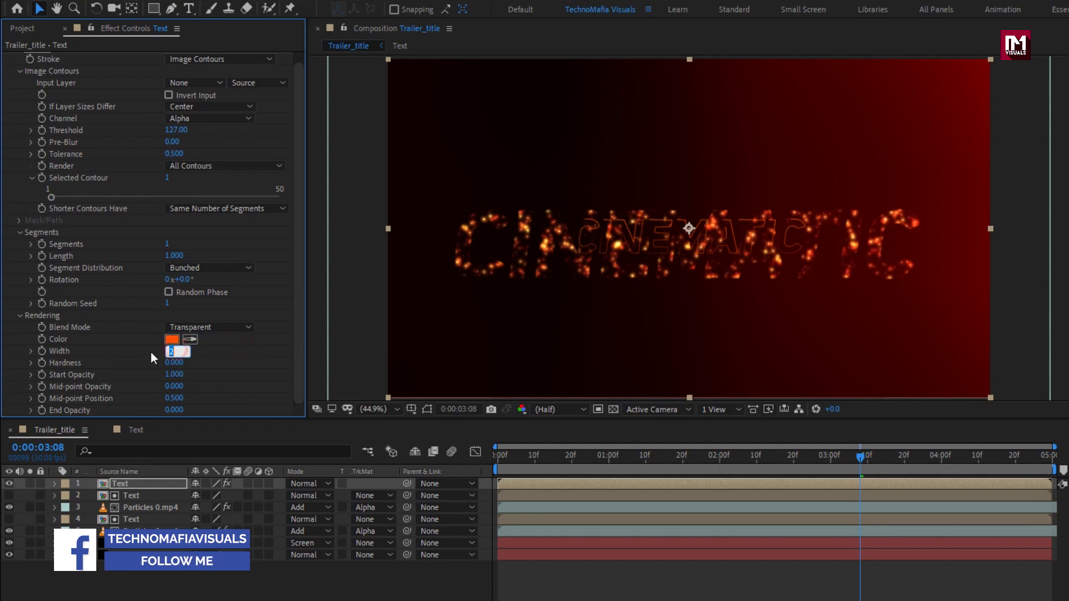
pyautogui.write('4')
pyautogui.press('Return')
pyautogui.scroll(1, 66, 239)
pyautogui.click(9, 58)
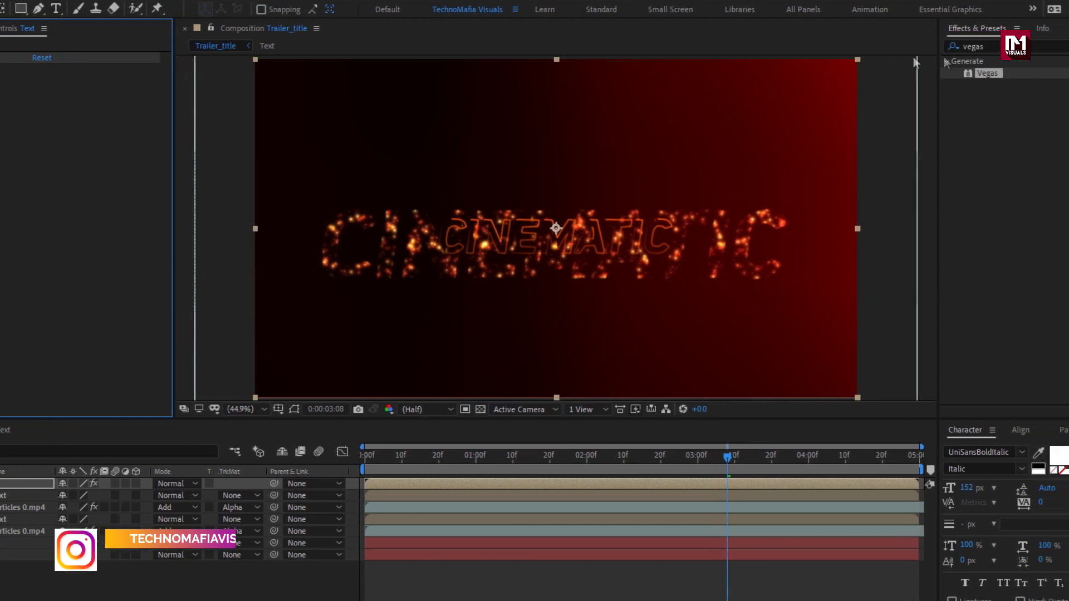
# Apply the Stylize Glow effect to the topmost Text layer and set its Glow Threshold to 35%.
pyautogui.doubleClick(937, 46)
pyautogui.write('glow')
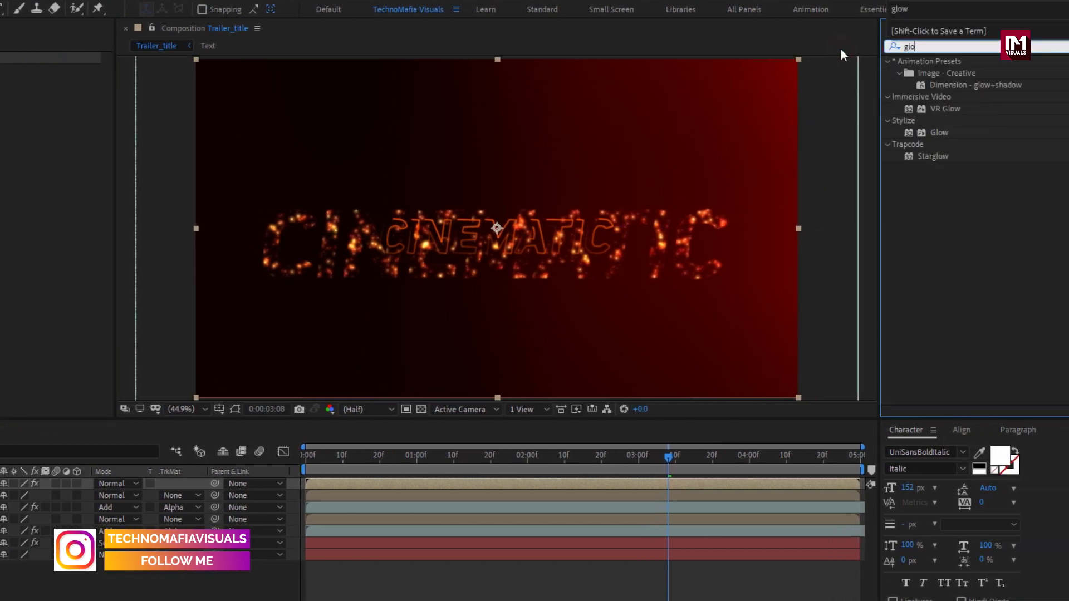
pyautogui.doubleClick(931, 133)
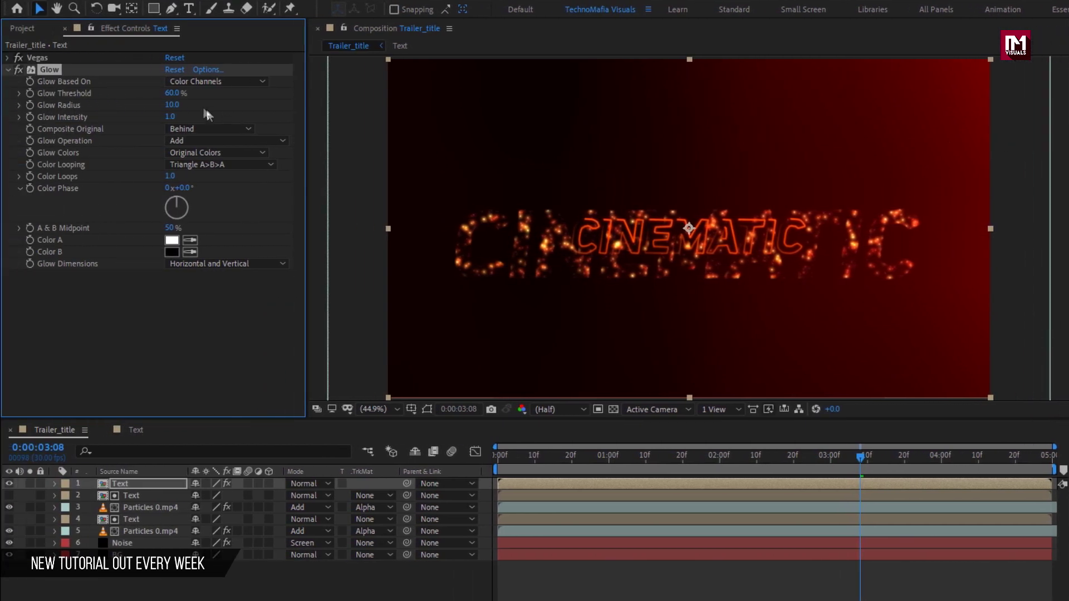
pyautogui.click(173, 93)
pyautogui.write('35')
pyautogui.press('Return')
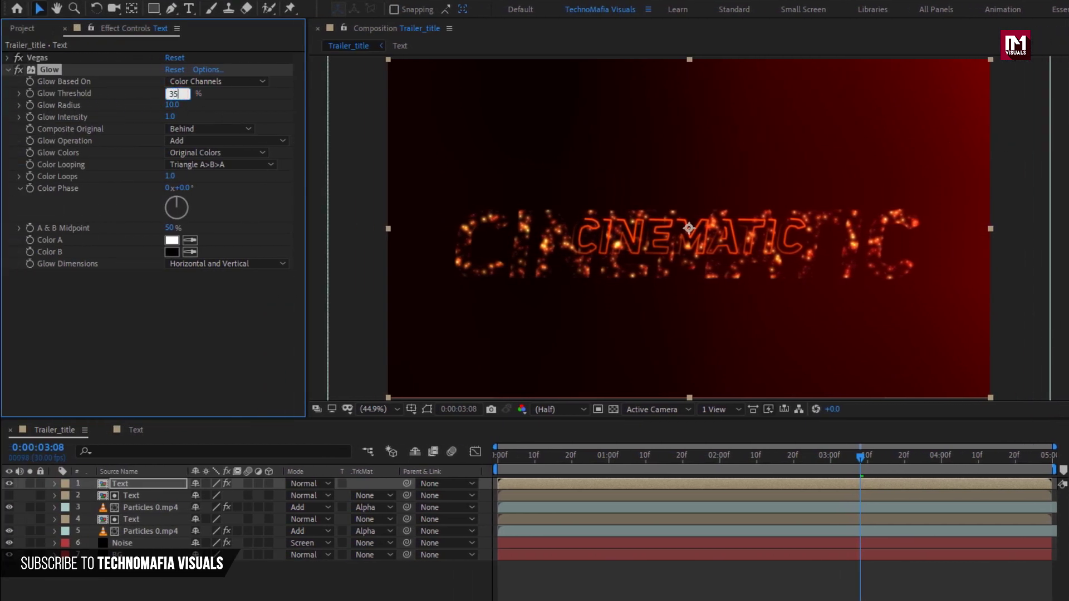
pyautogui.click(8, 70)
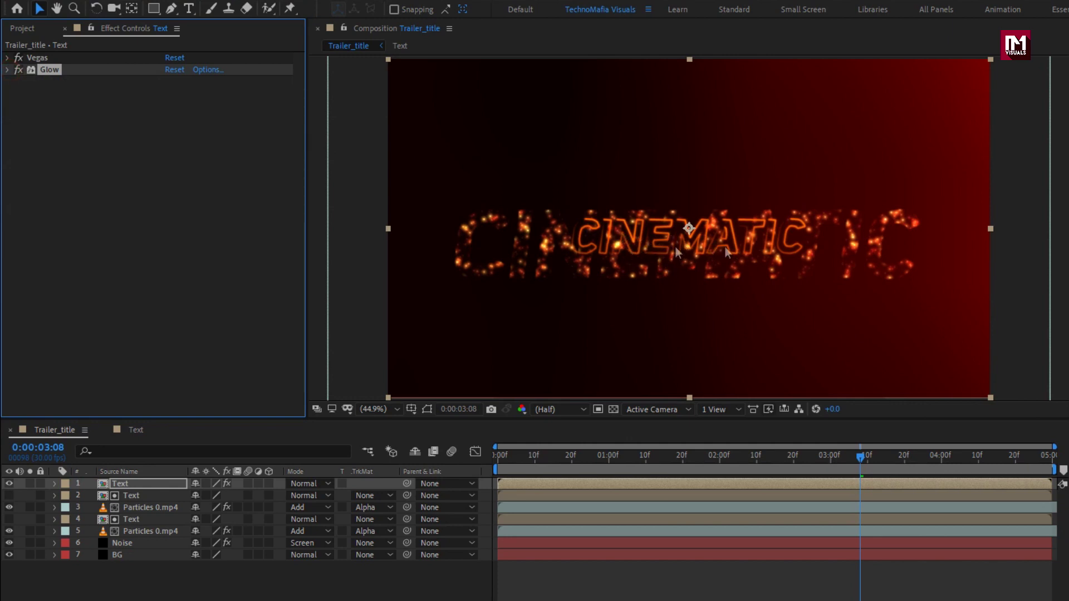
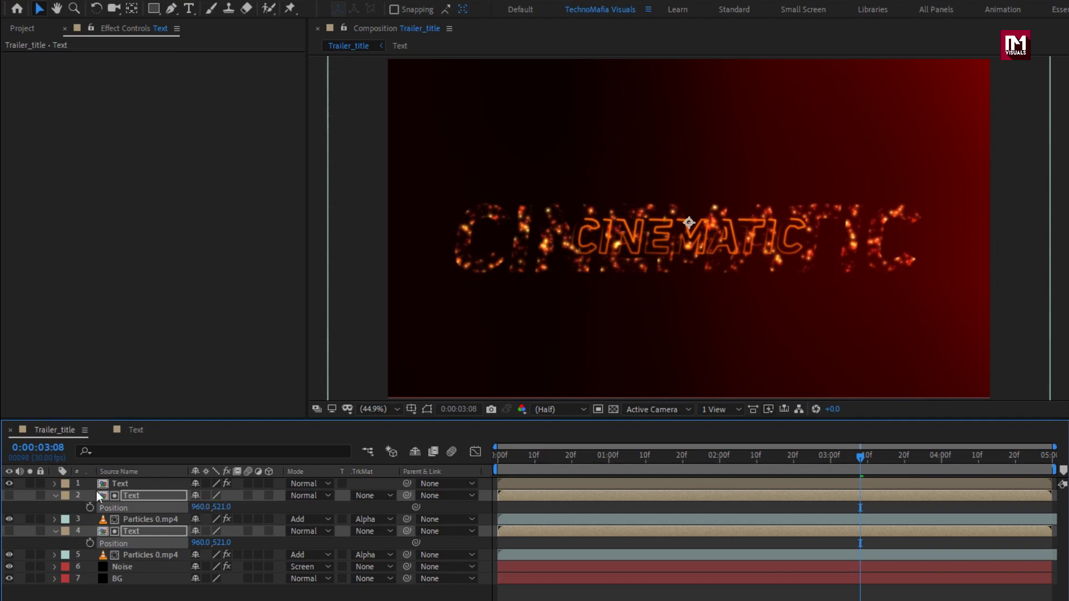
# Collapse the matte Text layers' position properties and add another instance of the Text composition as the topmost layer.
pyautogui.click(58, 495)
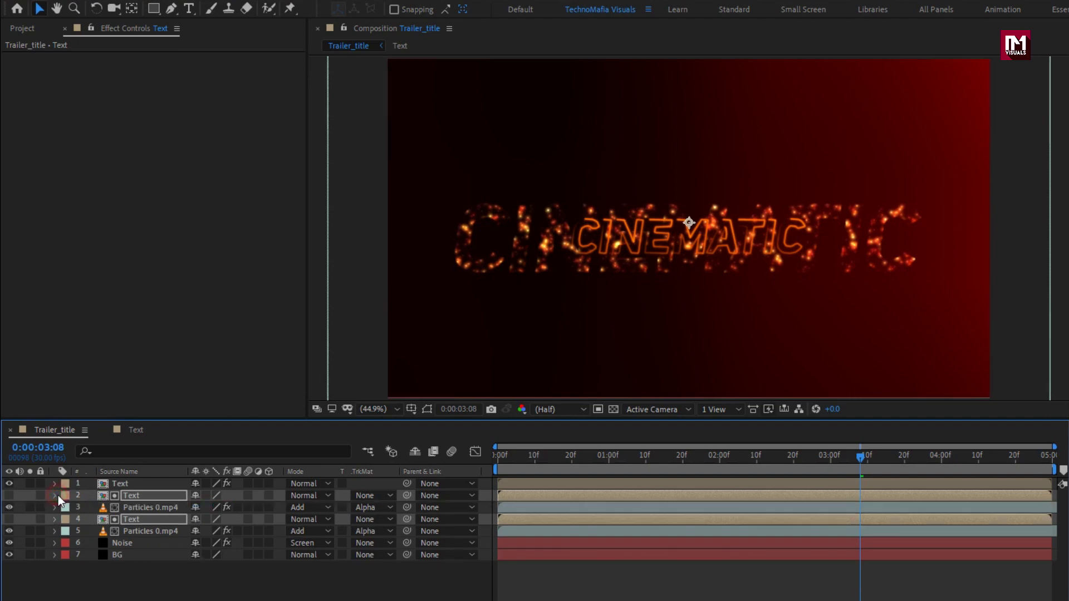
pyautogui.click(188, 579)
pyautogui.click(135, 484)
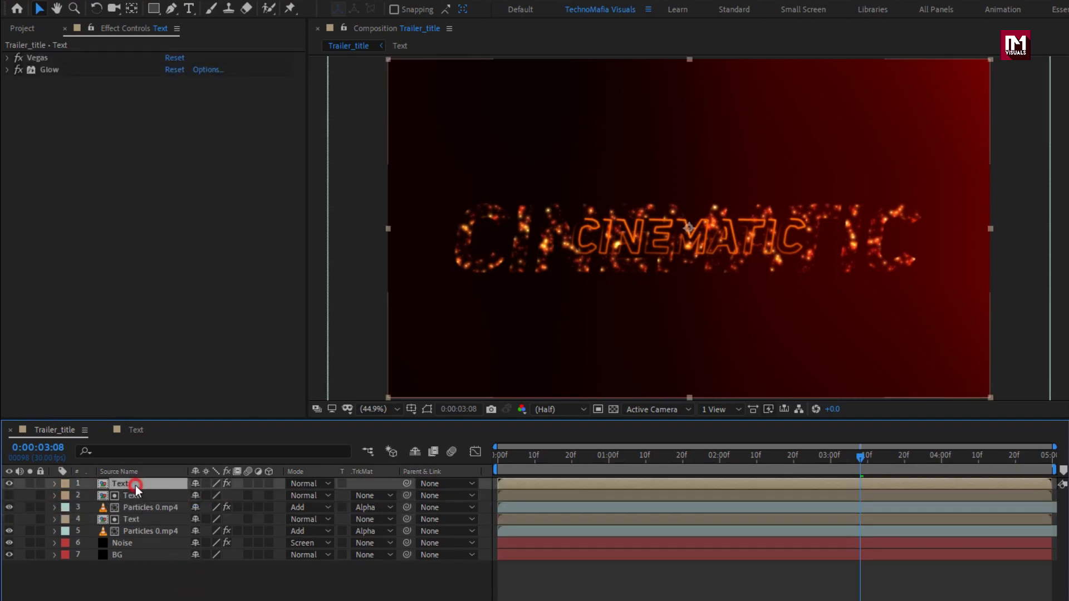
pyautogui.click(22, 29)
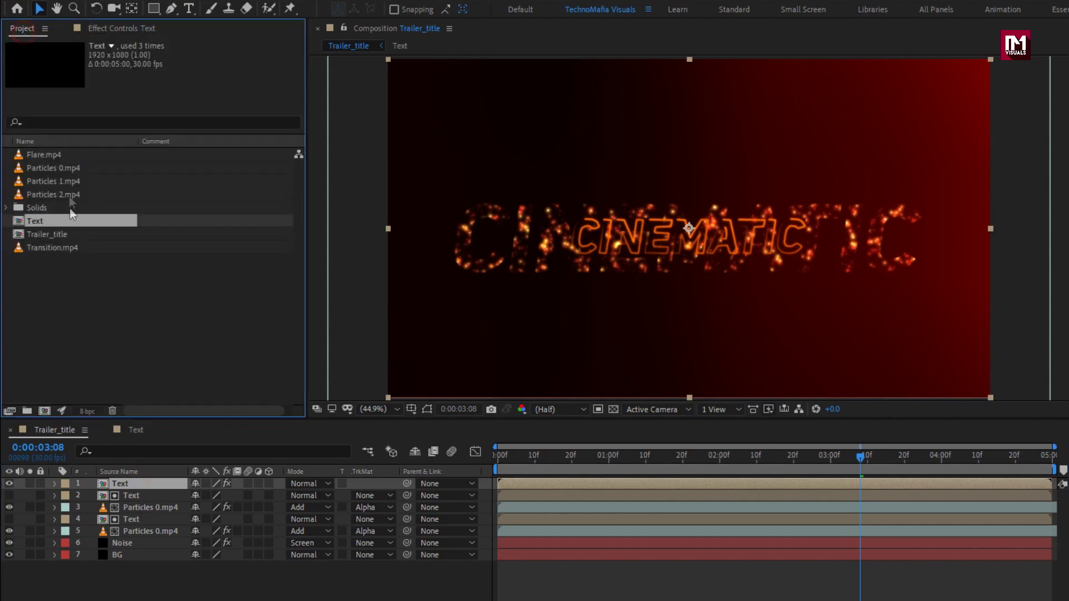
pyautogui.moveTo(45, 220); pyautogui.dragTo(158, 479)
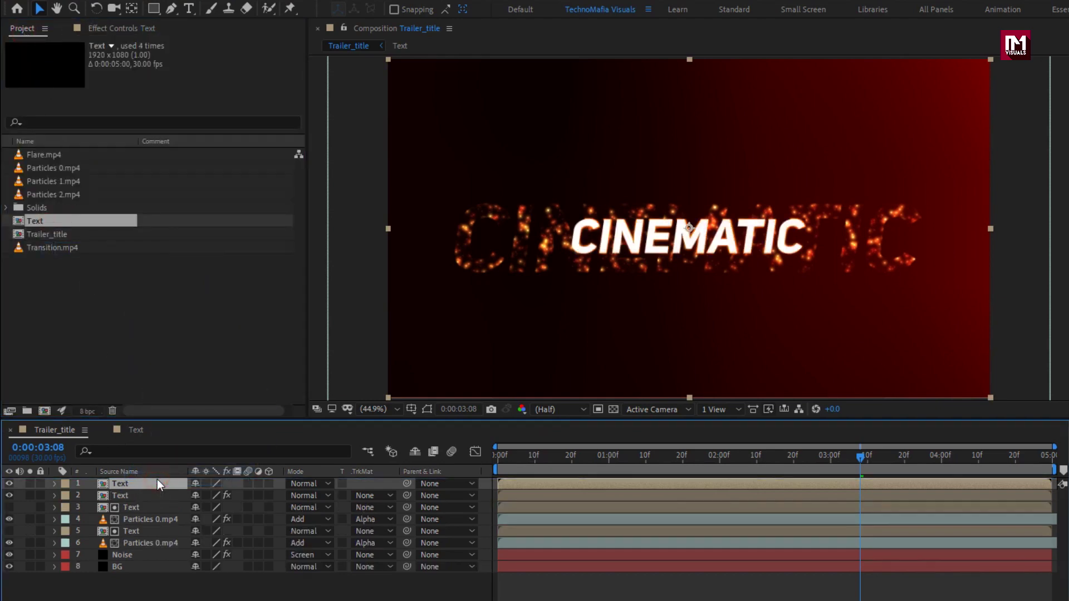
# Set the blending mode of the Vegas-outlined Text layer to Add.
pyautogui.click(135, 496)
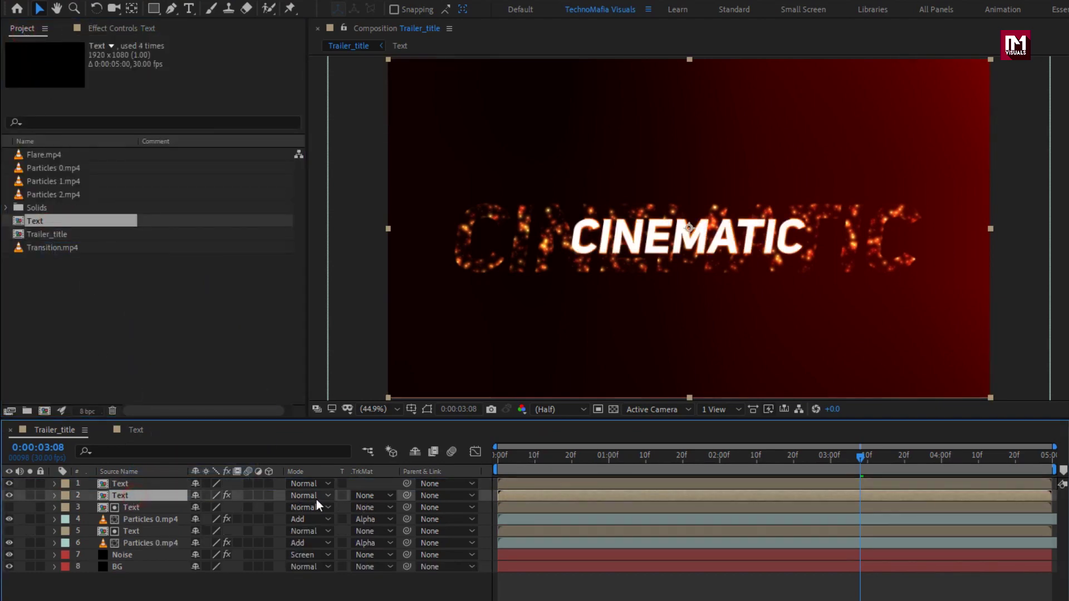
pyautogui.click(306, 495)
pyautogui.click(355, 221)
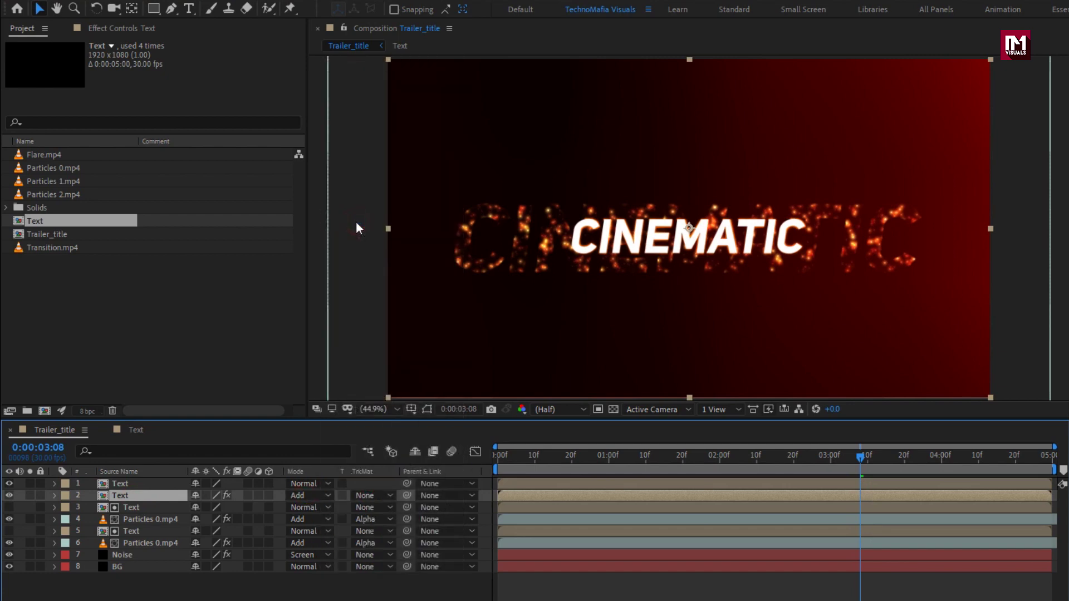
# Apply a Gradient Overlay layer style to the topmost Text layer and expand its settings.
pyautogui.click(113, 485)
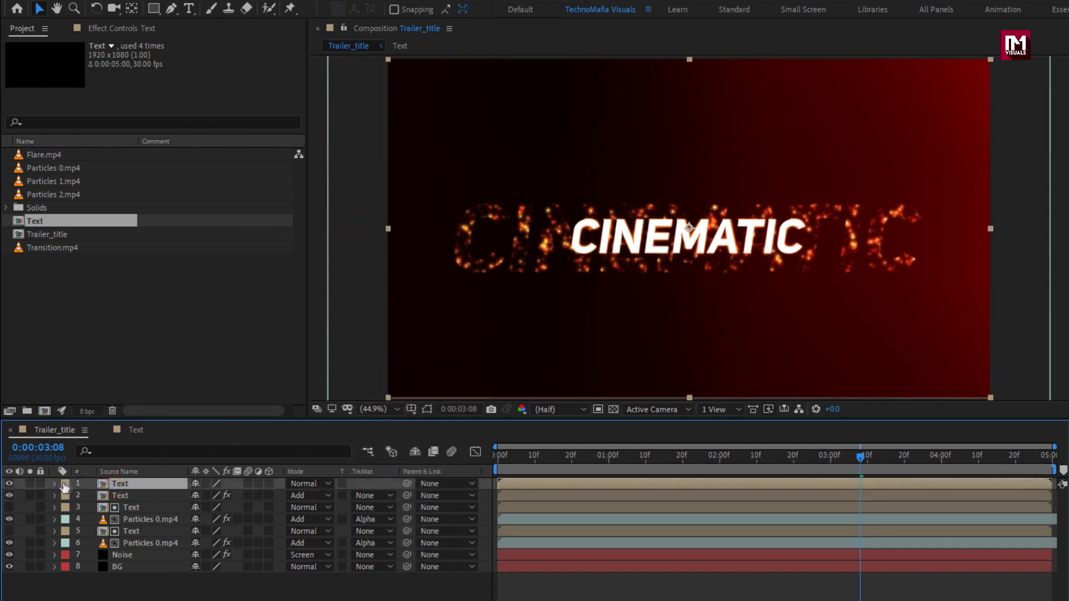
pyautogui.rightClick(129, 482)
pyautogui.moveTo(167, 278)
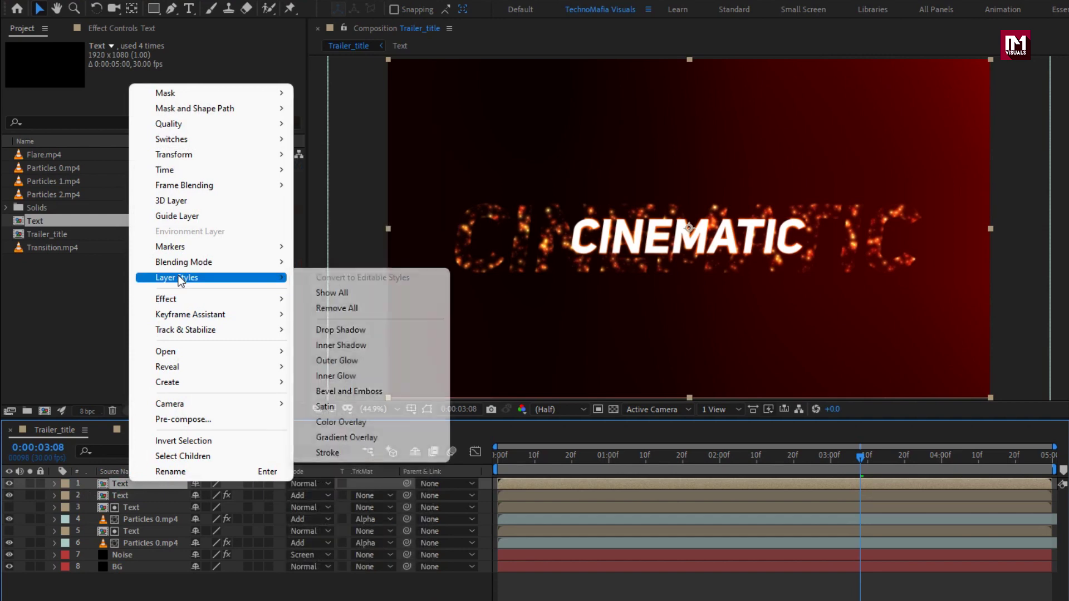
pyautogui.click(345, 437)
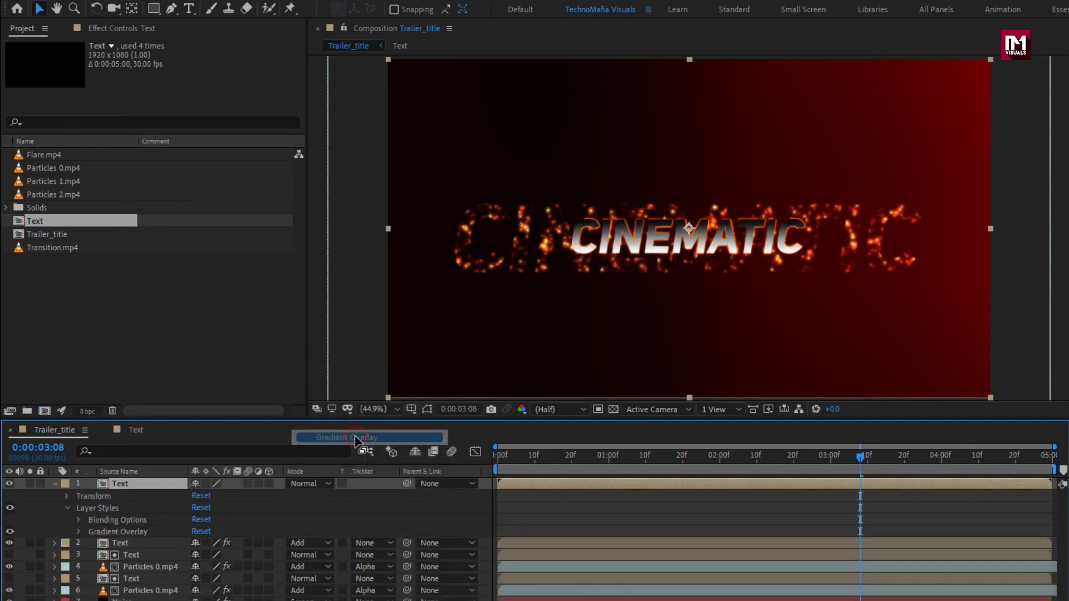
pyautogui.click(79, 531)
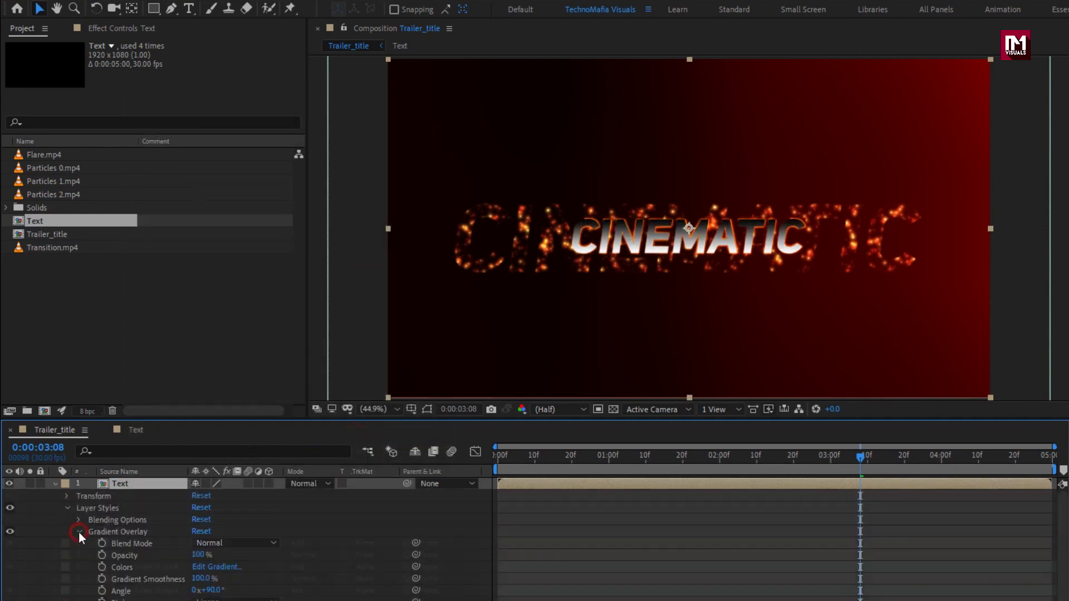
# Open the overlay's gradient for editing and set its start color stop to burnt orange A64600.
pyautogui.click(223, 567)
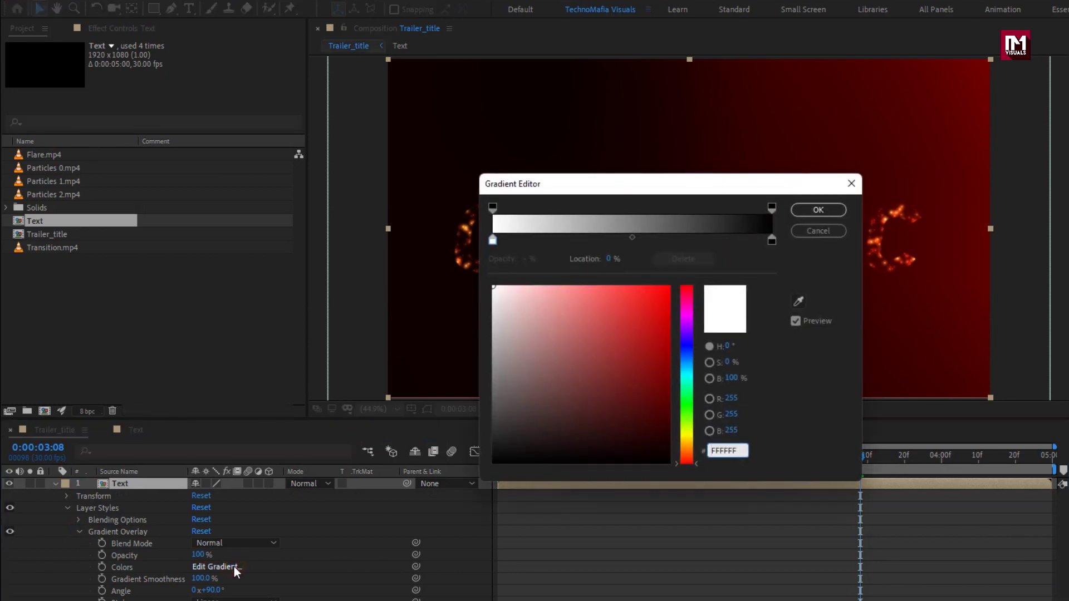
pyautogui.click(493, 240)
pyautogui.moveTo(686, 456); pyautogui.dragTo(684, 450)
pyautogui.moveTo(660, 315); pyautogui.dragTo(673, 338)
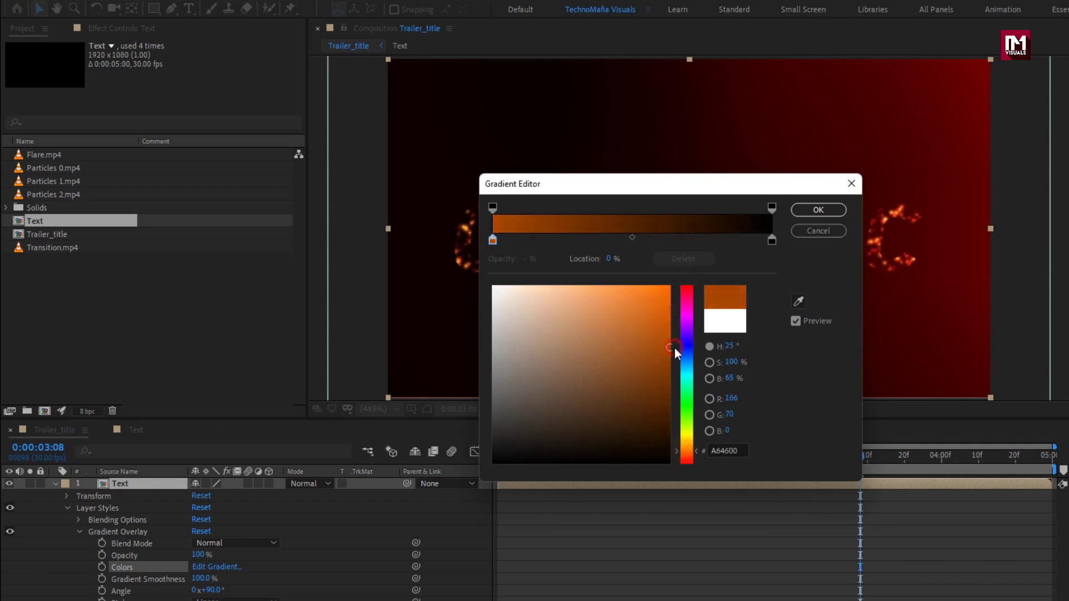
# Color the gradient's end stop dark orange, add a bright orange FF730D stop before it, and shift that stop slightly towards the end.
pyautogui.click(771, 240)
pyautogui.click(687, 450)
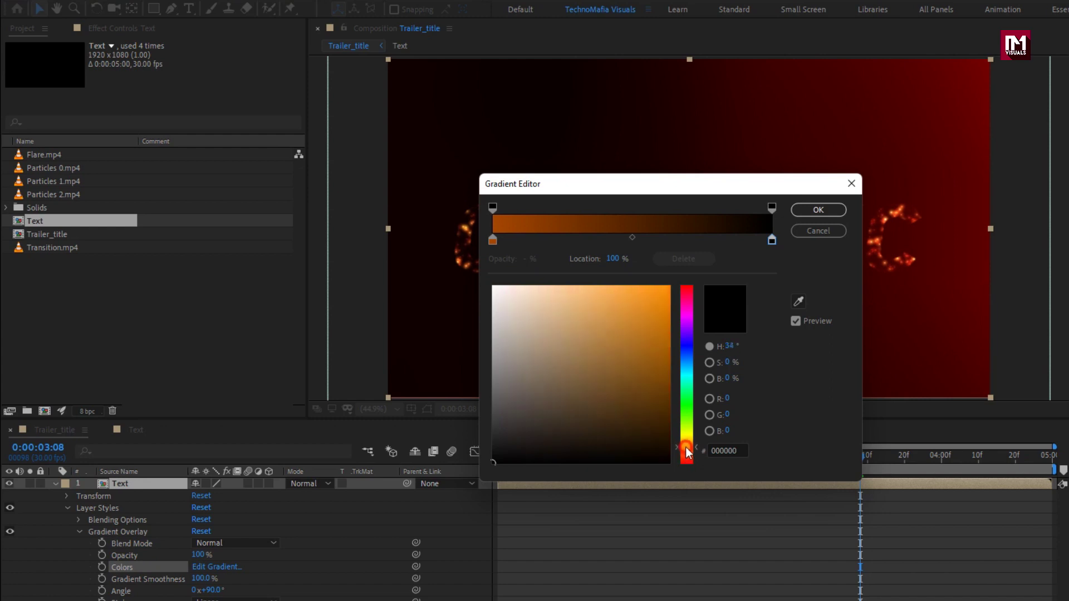
pyautogui.moveTo(662, 301); pyautogui.dragTo(661, 275)
pyautogui.click(727, 239)
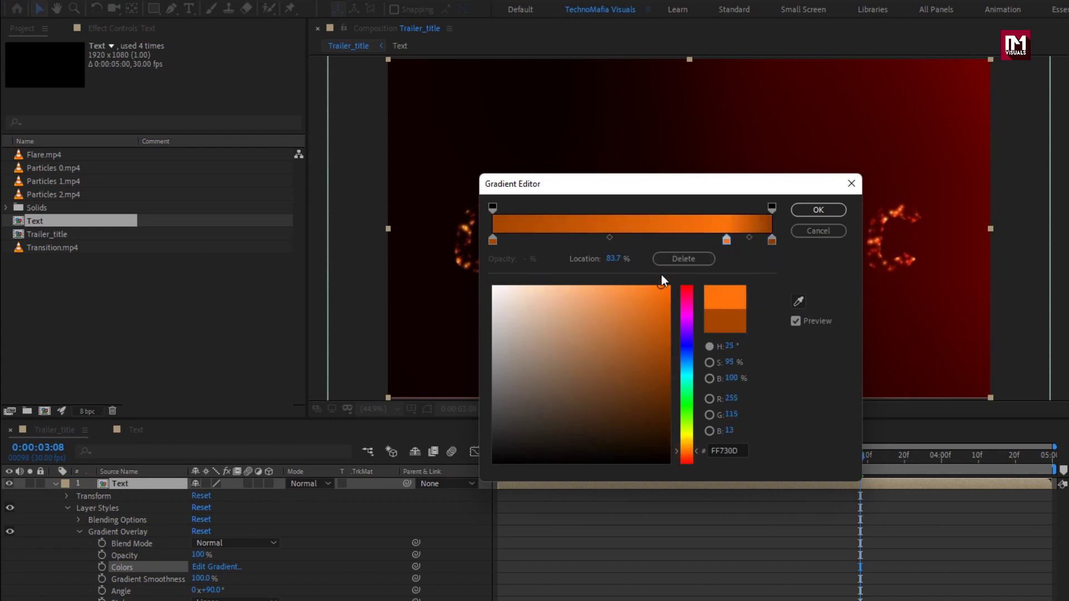
pyautogui.moveTo(726, 236); pyautogui.dragTo(739, 236)
# Add a dark brown gradient stop at 68% and an orange D05B06 stop at 53%.
pyautogui.click(682, 234)
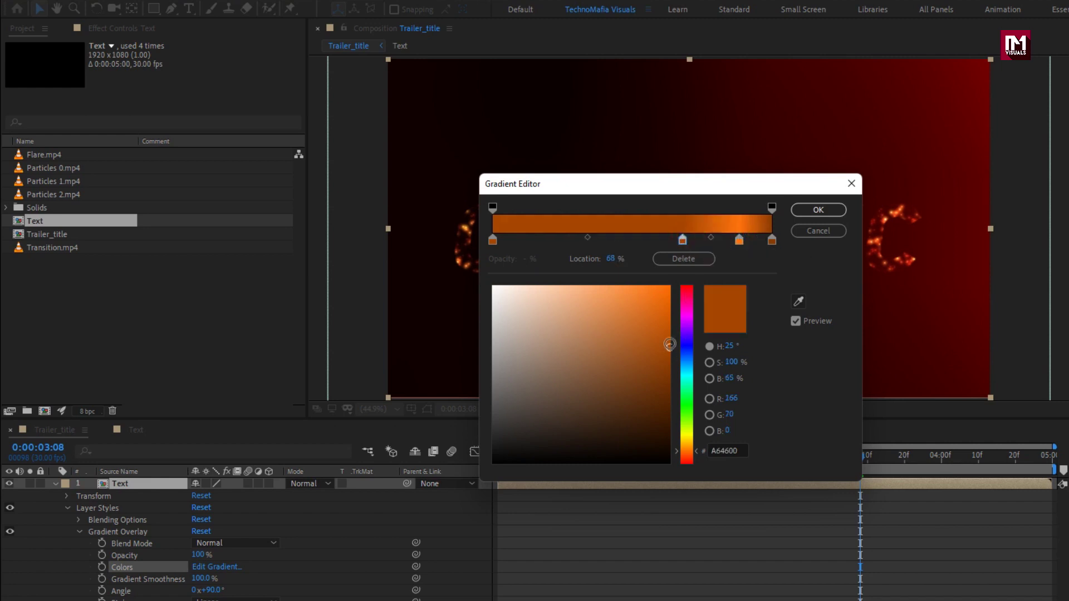
pyautogui.moveTo(669, 344); pyautogui.dragTo(668, 401)
pyautogui.click(641, 240)
pyautogui.moveTo(668, 359); pyautogui.dragTo(664, 318)
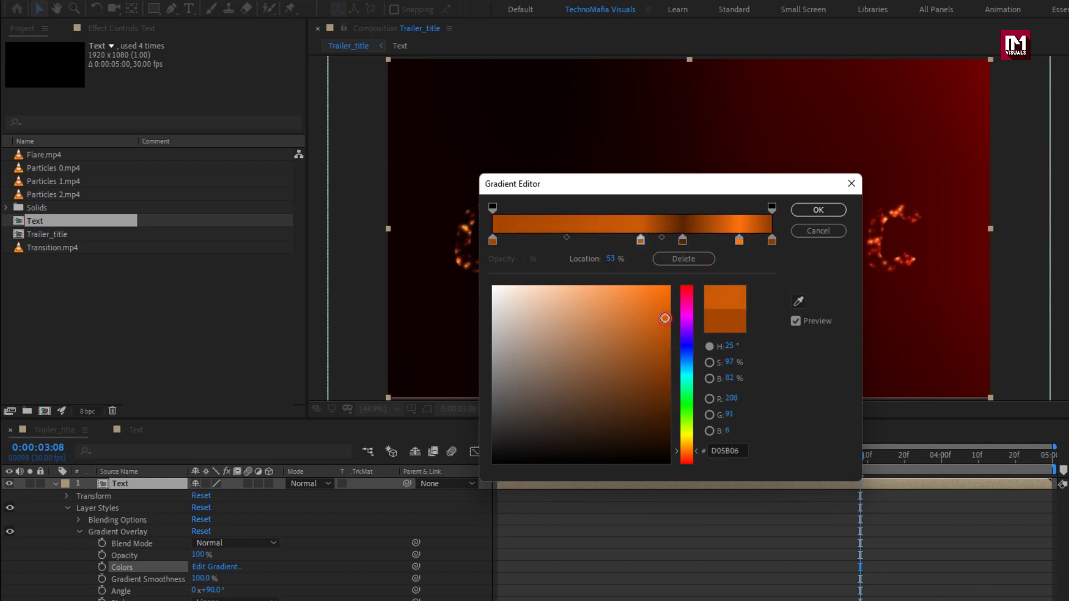
# Darken the gradient's end stop to brown 4B2000 and add a bright orange FB710B stop at 37.5%.
pyautogui.click(771, 240)
pyautogui.click(668, 371)
pyautogui.moveTo(667, 371); pyautogui.dragTo(669, 411)
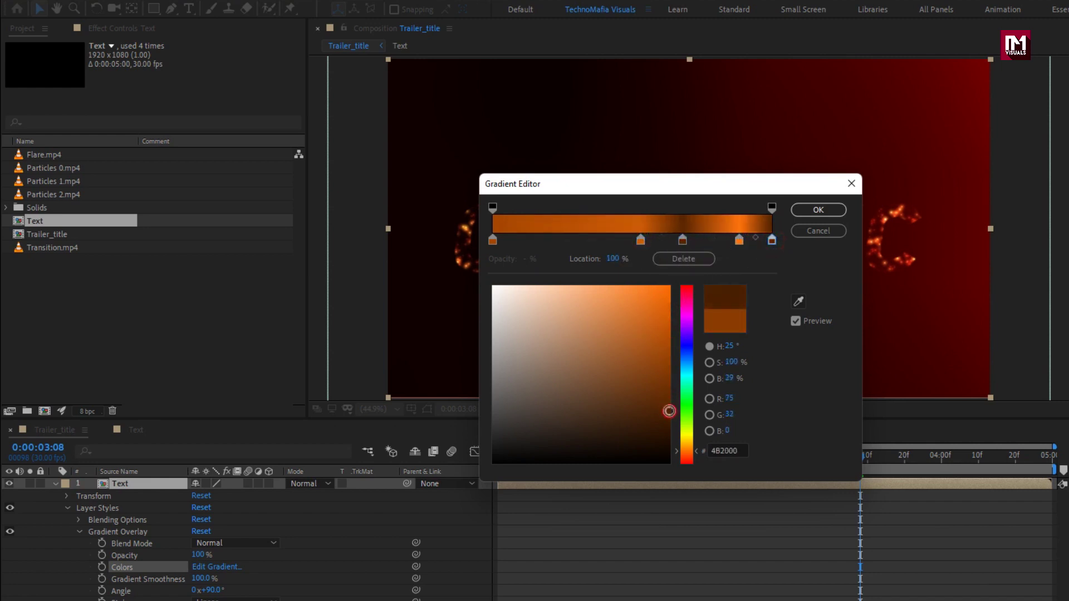
pyautogui.click(582, 228)
pyautogui.click(599, 240)
pyautogui.moveTo(639, 368); pyautogui.dragTo(662, 288)
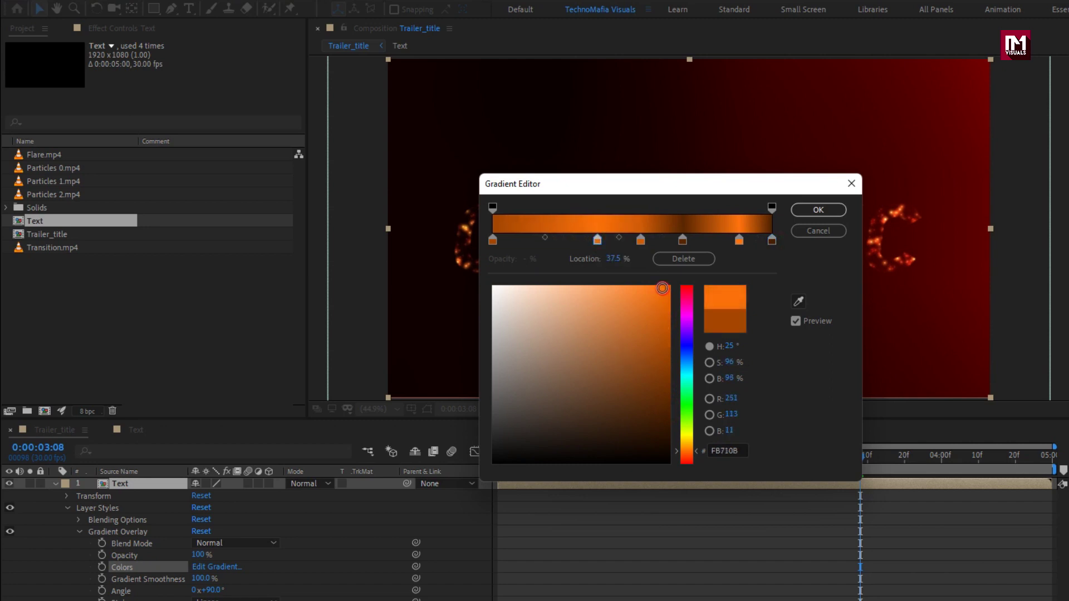
# Add a gradient stop at 46% and color it dark orange 974000.
pyautogui.click(621, 238)
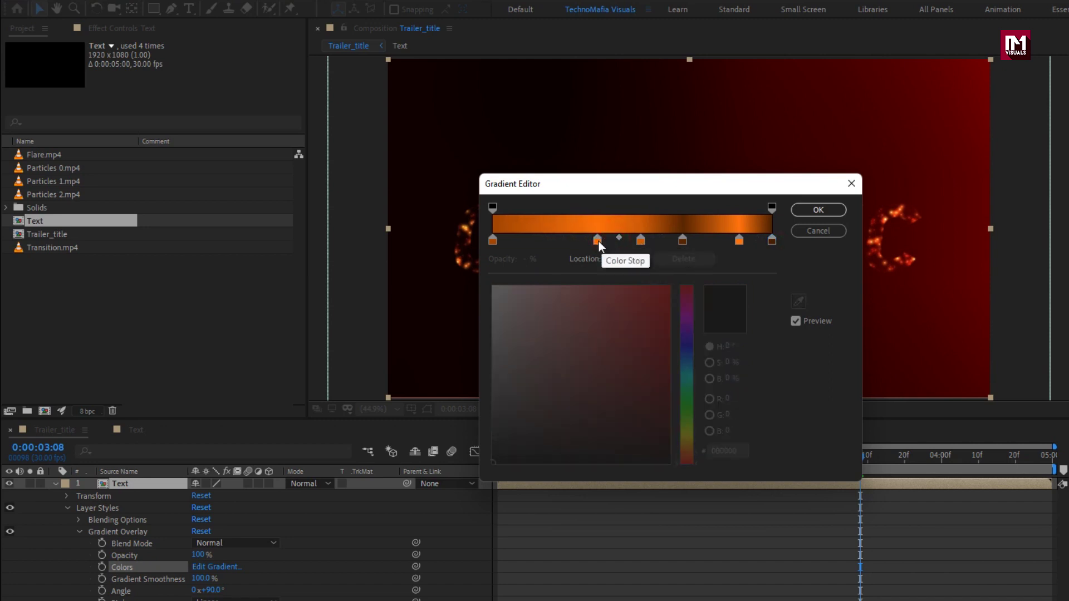
pyautogui.click(610, 239)
pyautogui.moveTo(610, 239); pyautogui.dragTo(621, 239)
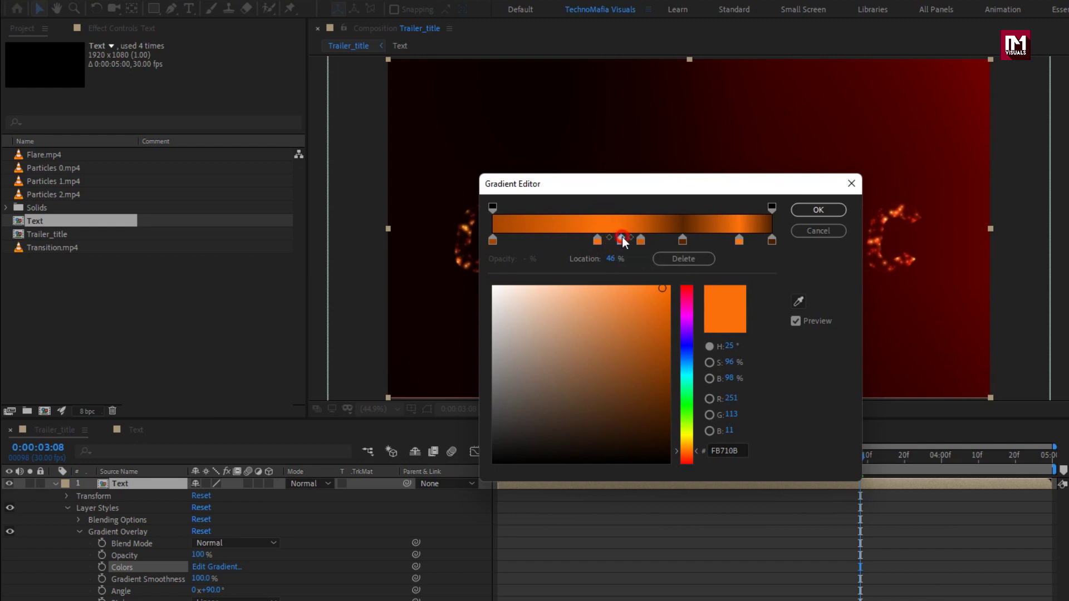
pyautogui.moveTo(658, 301); pyautogui.dragTo(668, 359)
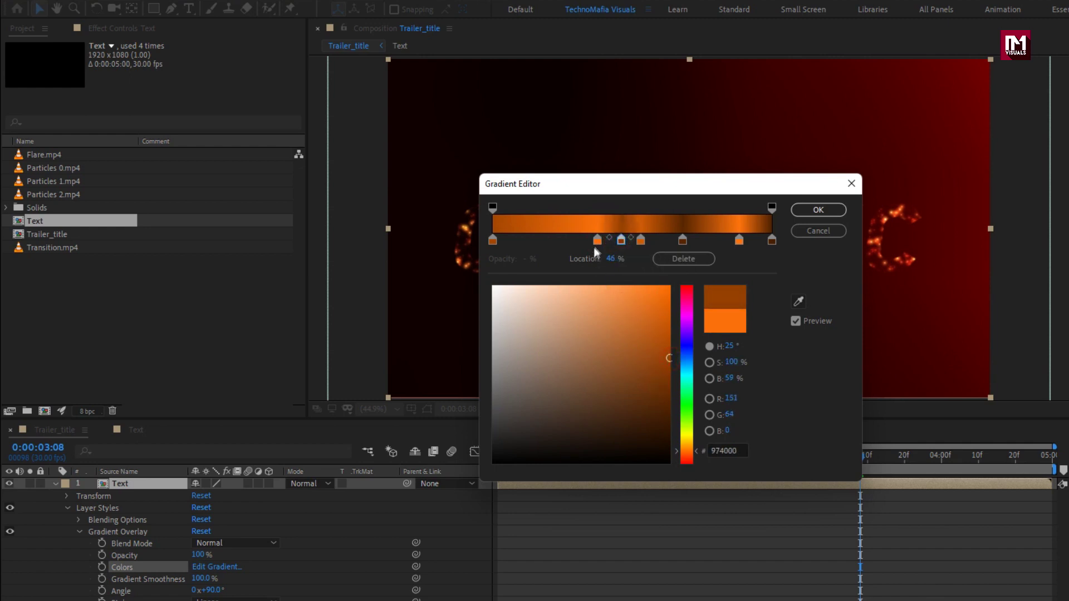
# Nudge the bright 37.5% stop slightly towards the start and add a brown 713103 stop at 21.8%.
pyautogui.moveTo(596, 240); pyautogui.dragTo(592, 240)
pyautogui.click(553, 240)
pyautogui.moveTo(649, 337); pyautogui.dragTo(665, 384)
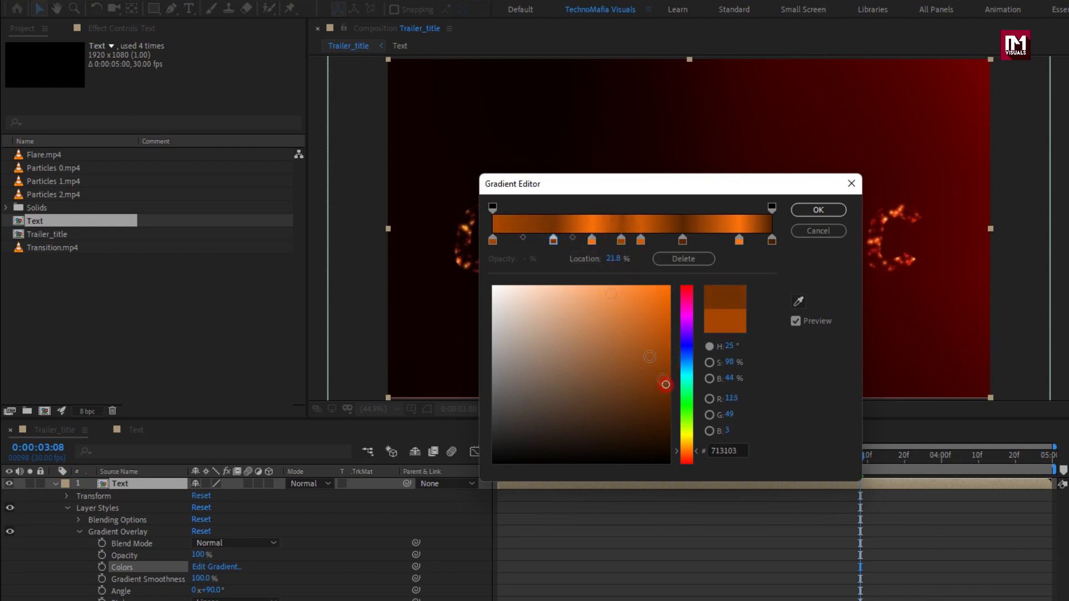
# Add an orange F56903 gradient stop at 10.8% and move the Gradient Editor clear of the CINEMATIC text.
pyautogui.click(514, 240)
pyautogui.moveTo(669, 347); pyautogui.dragTo(667, 292)
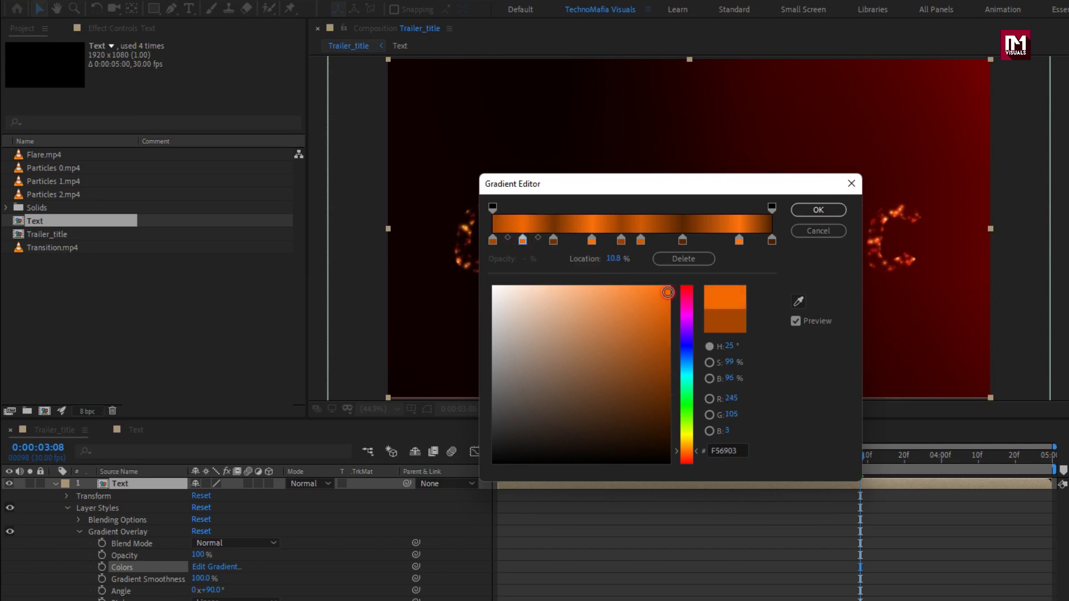
pyautogui.moveTo(613, 187); pyautogui.dragTo(600, 296)
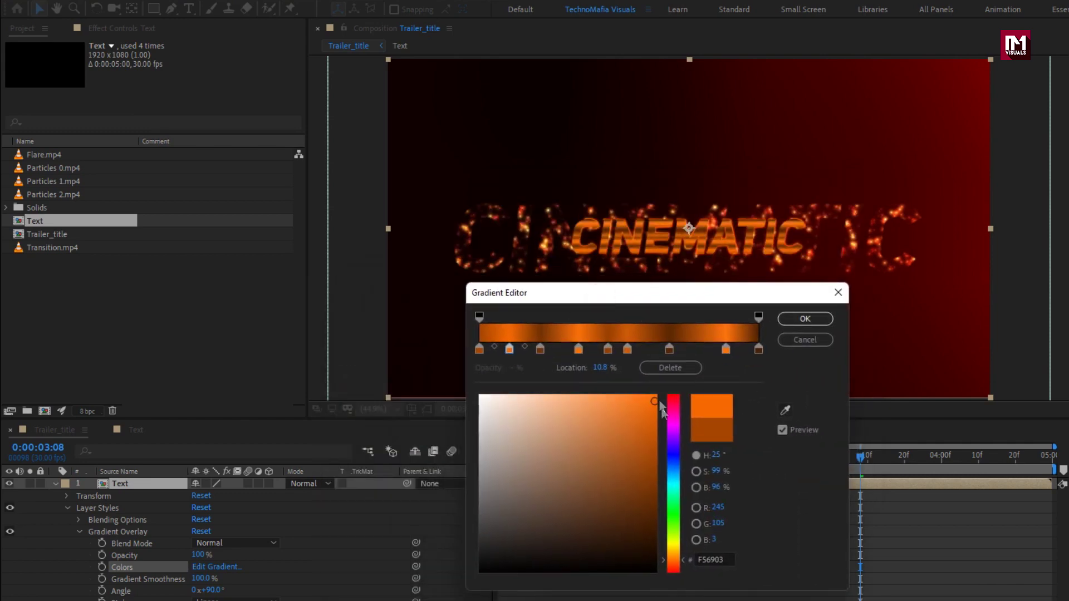
# Shift the gradient stop just past the middle to 56%, color it bright orange F86900, and accept the gradient.
pyautogui.moveTo(628, 348); pyautogui.dragTo(635, 348)
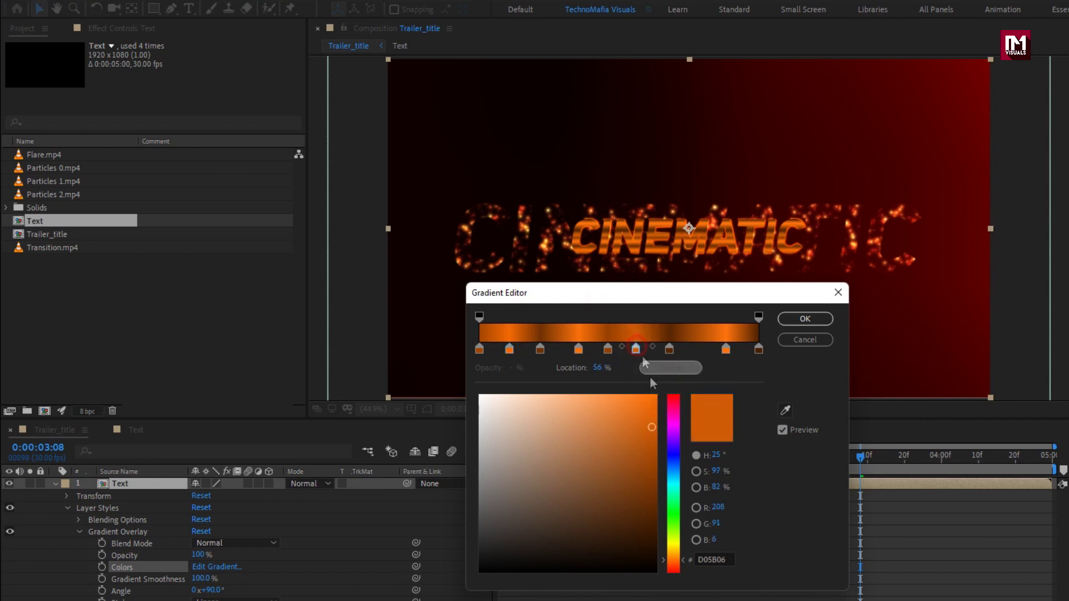
pyautogui.click(657, 406)
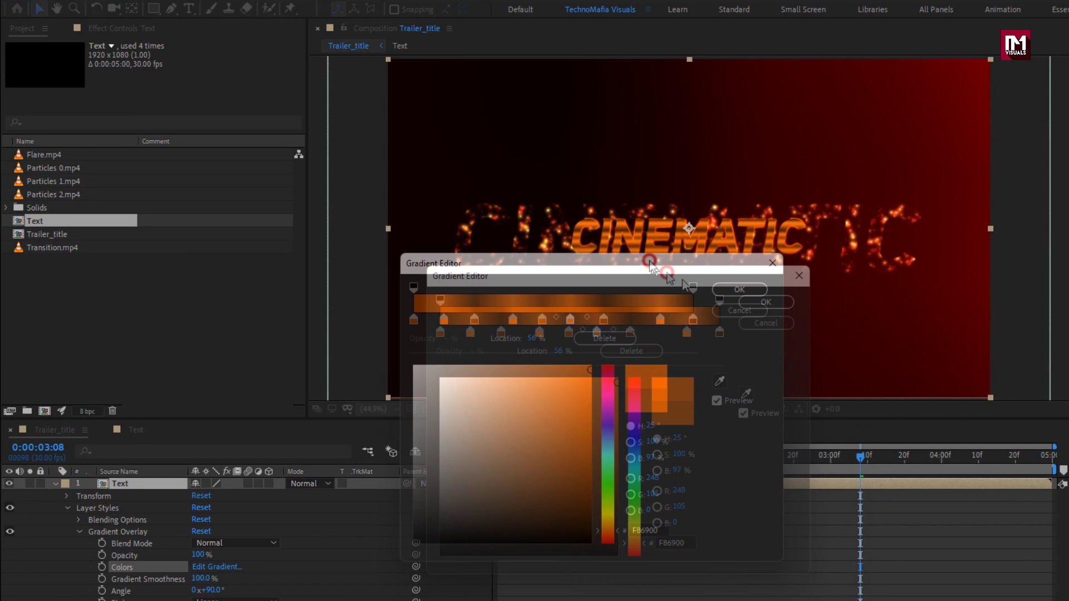
pyautogui.moveTo(650, 263); pyautogui.dragTo(624, 208)
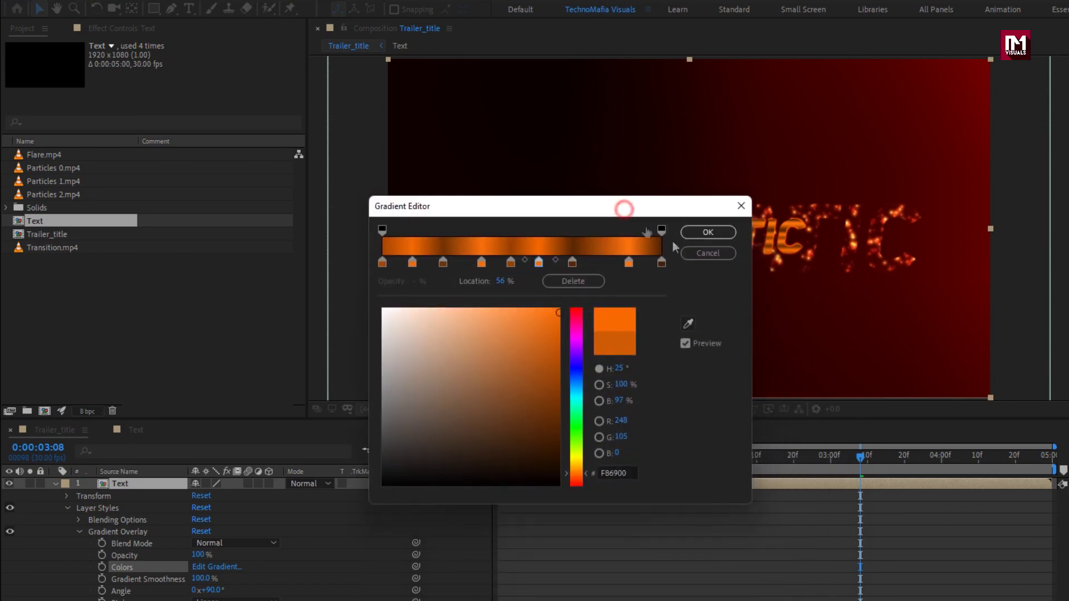
pyautogui.click(707, 232)
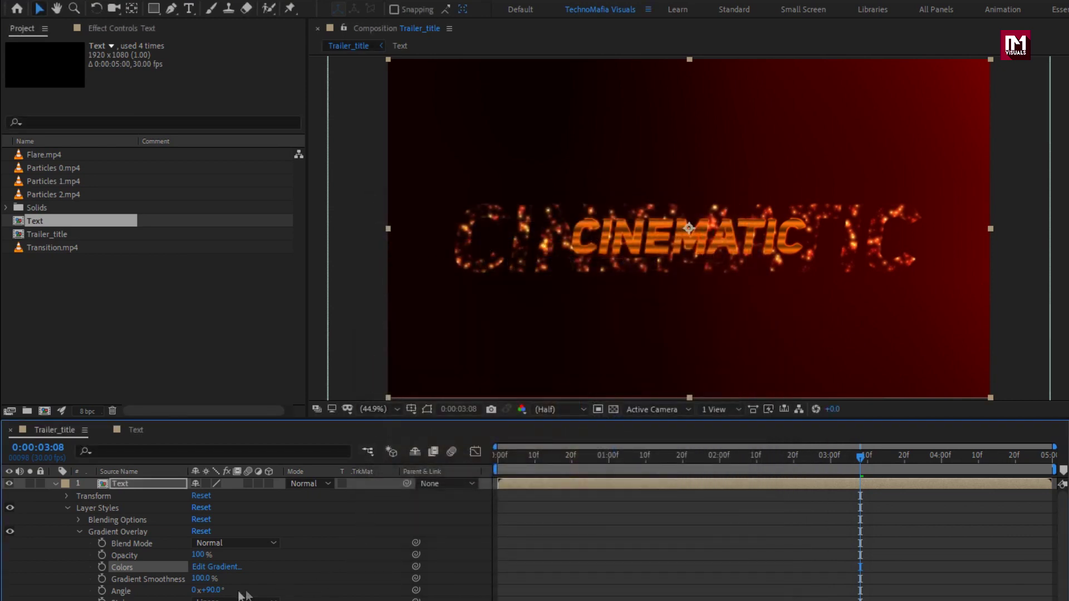
# Set the Gradient Overlay angle to 270° and collapse the Text layer's properties.
pyautogui.click(211, 591)
pyautogui.press('Return')
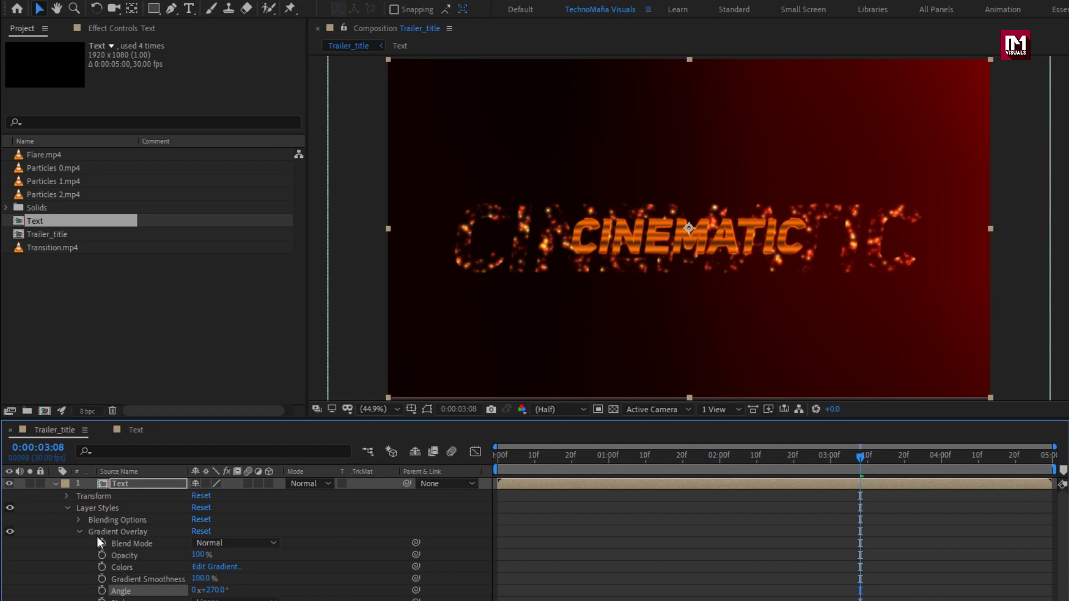
pyautogui.click(82, 532)
pyautogui.click(67, 508)
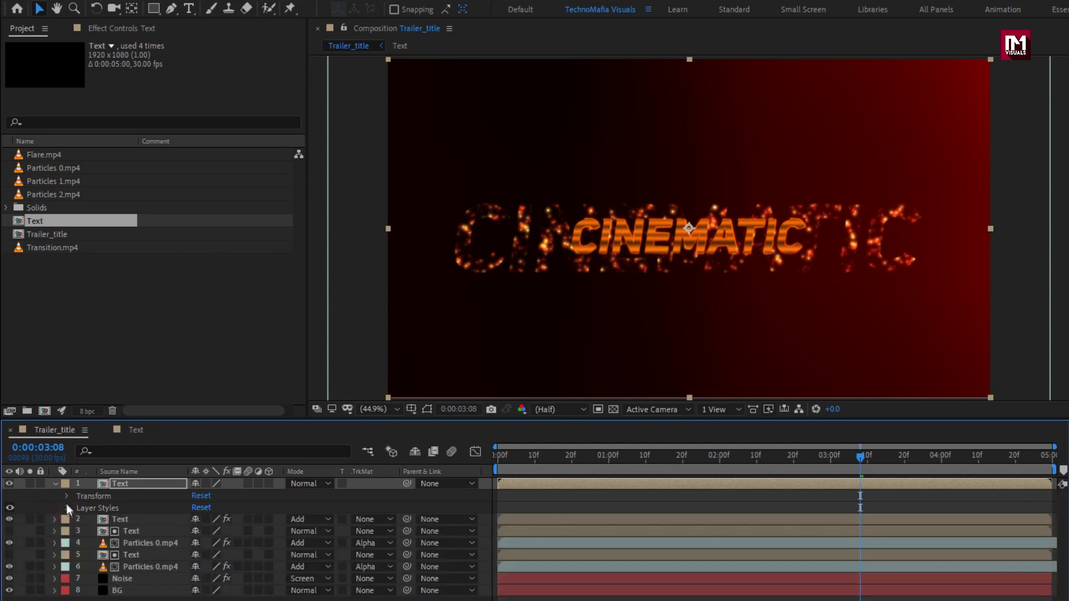
pyautogui.click(54, 484)
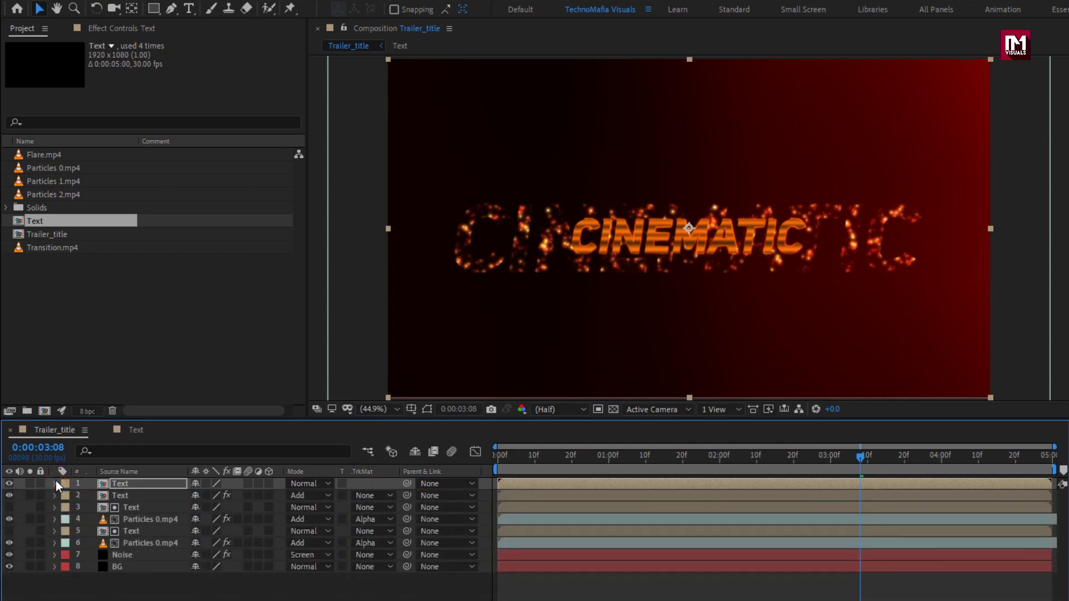
# Add another copy of the Text composition above all layers and give it a Bevel and Emboss layer style.
pyautogui.moveTo(38, 222); pyautogui.dragTo(139, 482)
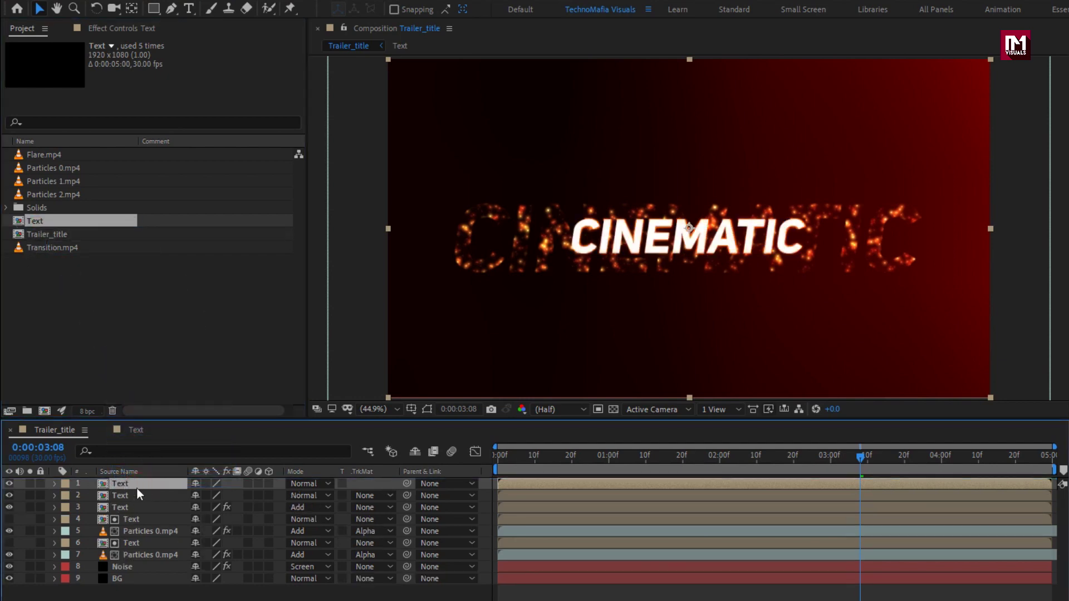
pyautogui.rightClick(138, 486)
pyautogui.moveTo(205, 283)
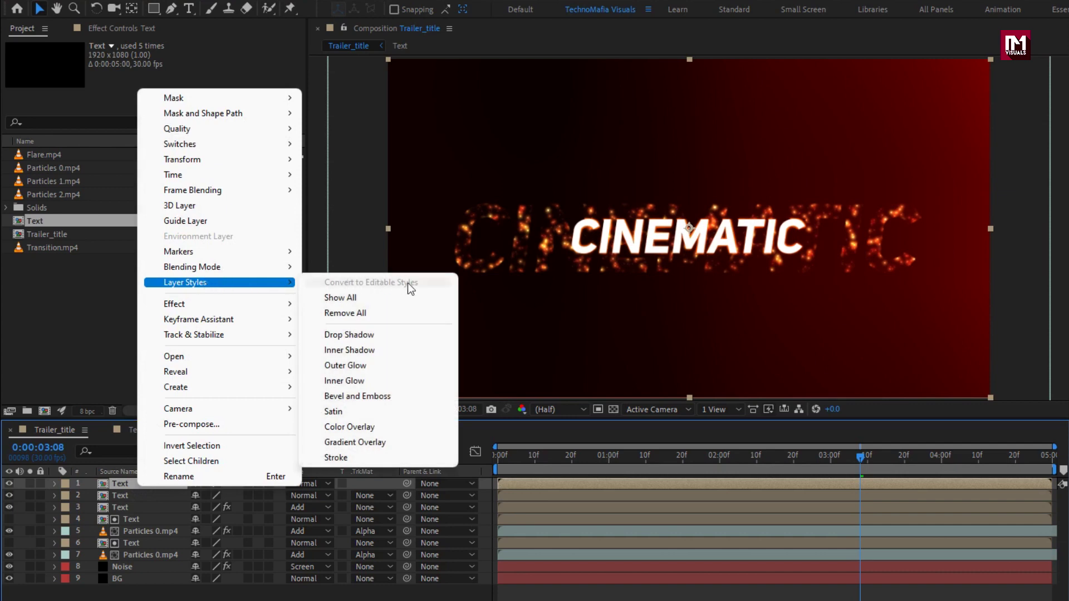
pyautogui.click(410, 397)
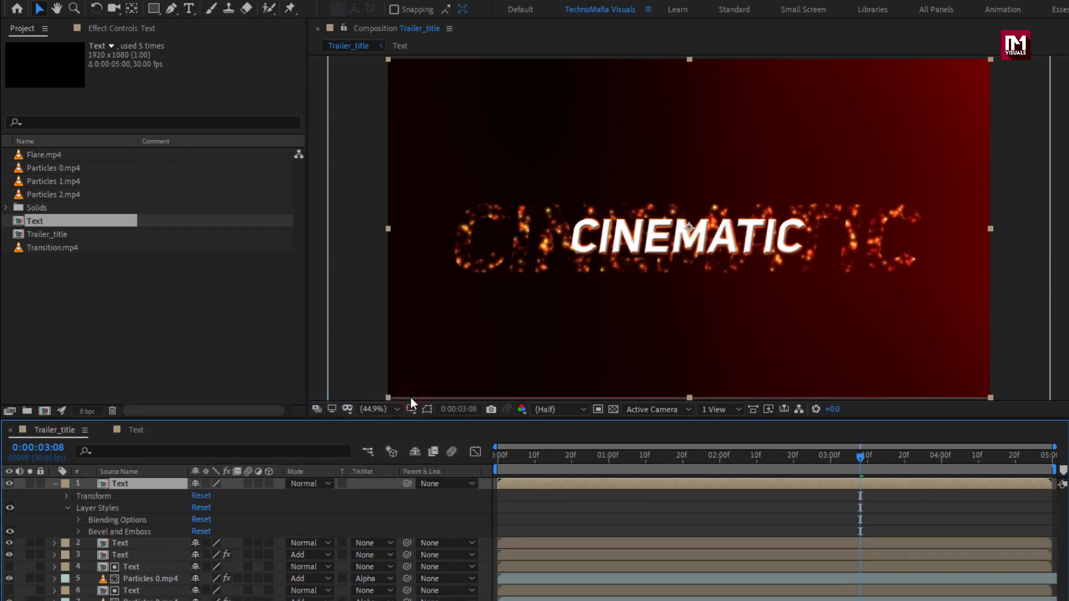
# Change the Bevel and Emboss shadow color on the top Text layer to a strong orange.
pyautogui.click(78, 531)
pyautogui.scroll(-1, 78, 527)
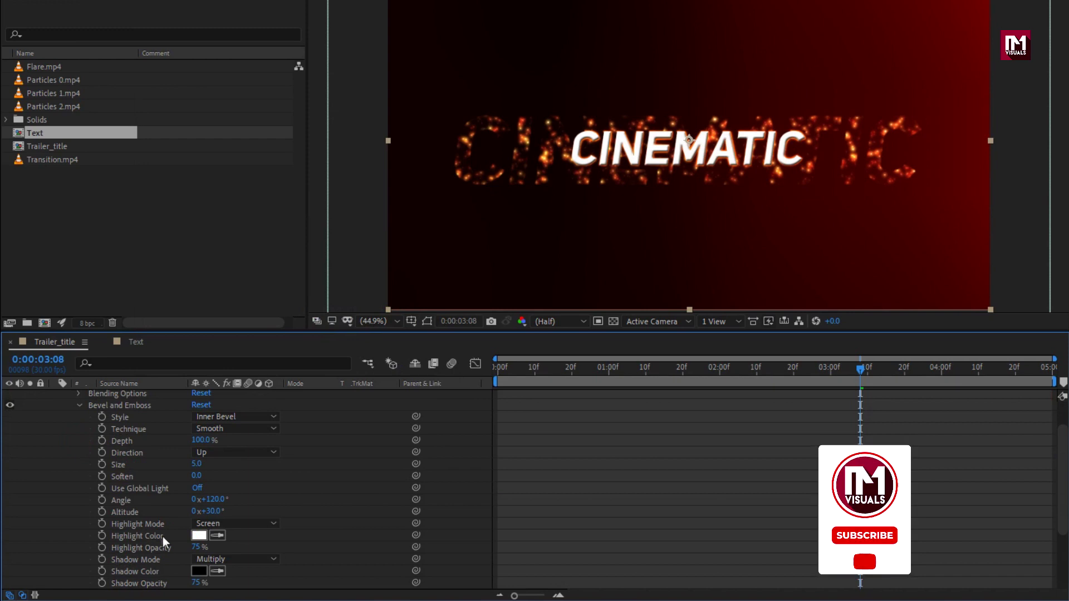
pyautogui.click(199, 571)
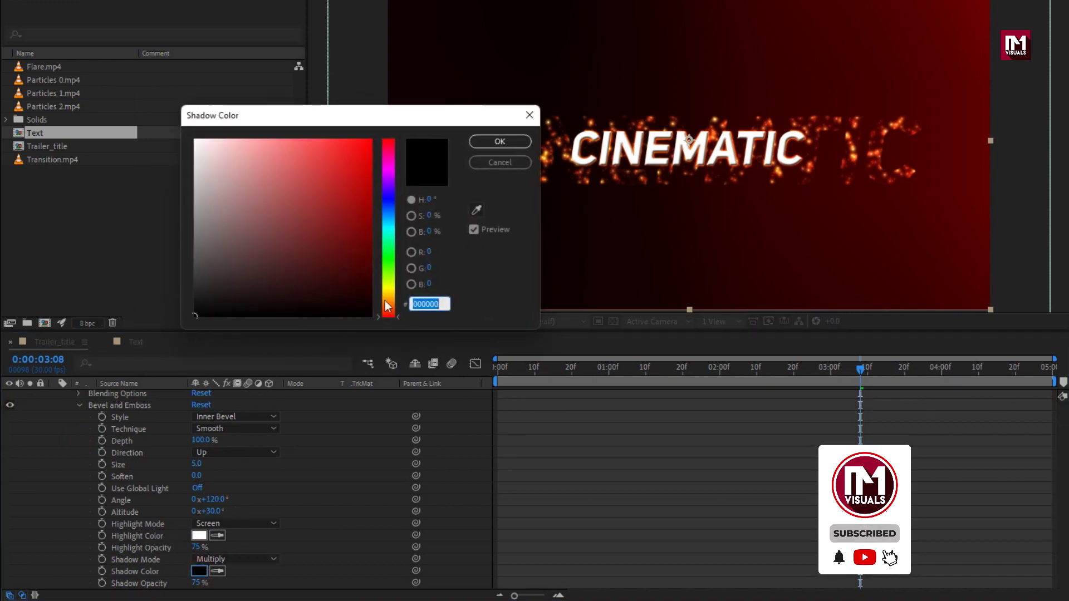
pyautogui.moveTo(388, 306); pyautogui.dragTo(389, 308)
pyautogui.click(360, 176)
pyautogui.moveTo(364, 152); pyautogui.dragTo(371, 170)
pyautogui.click(486, 143)
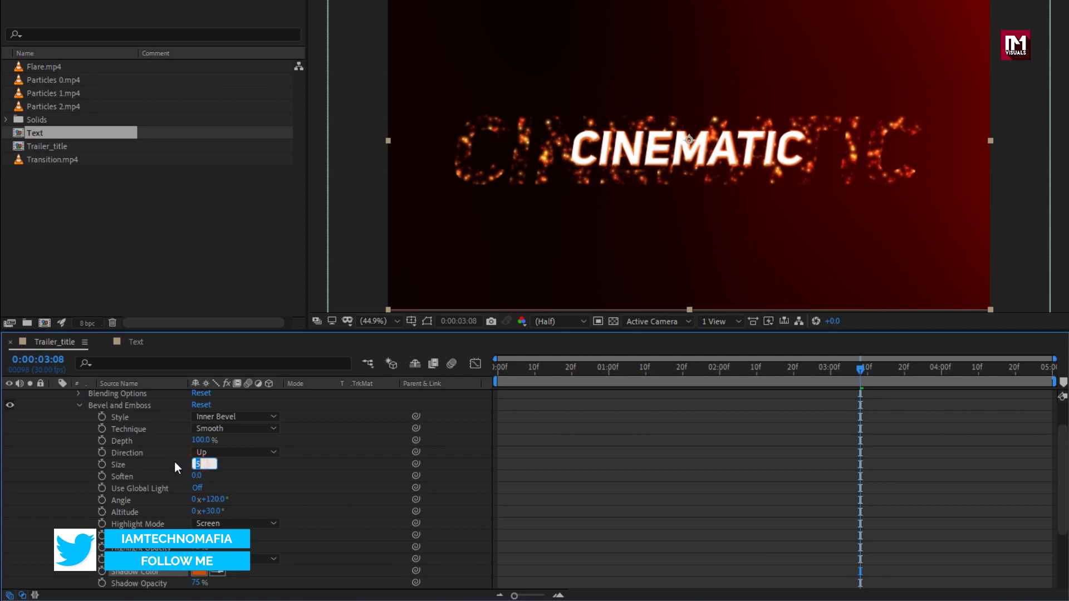
# Set the bevel's size to 8 and its depth to 1000%, then collapse the Bevel and Emboss settings.
pyautogui.write('8')
pyautogui.press('Return')
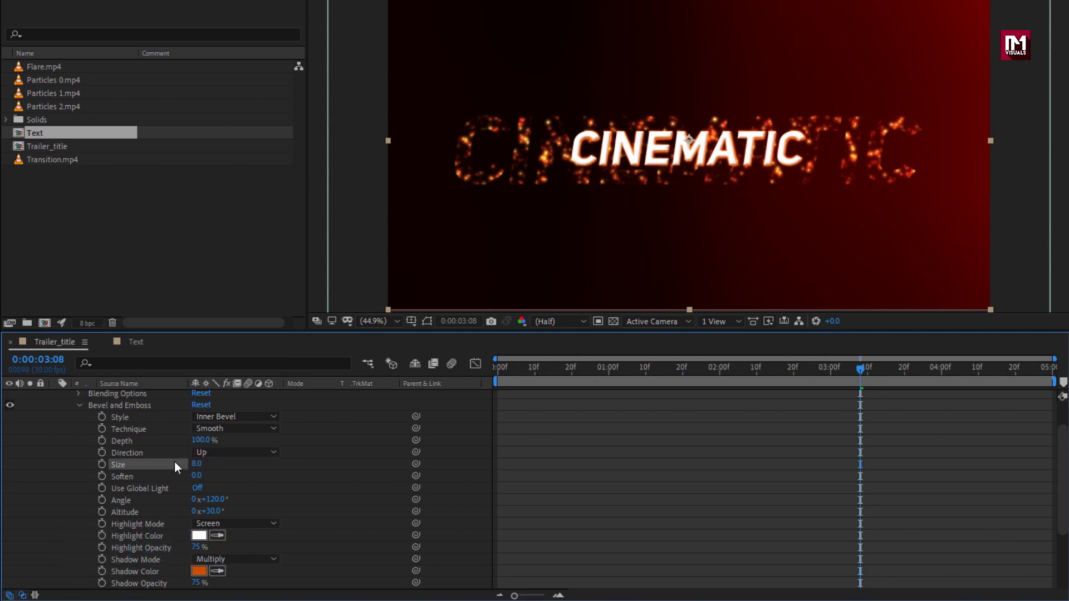
pyautogui.click(200, 440)
pyautogui.write('1000')
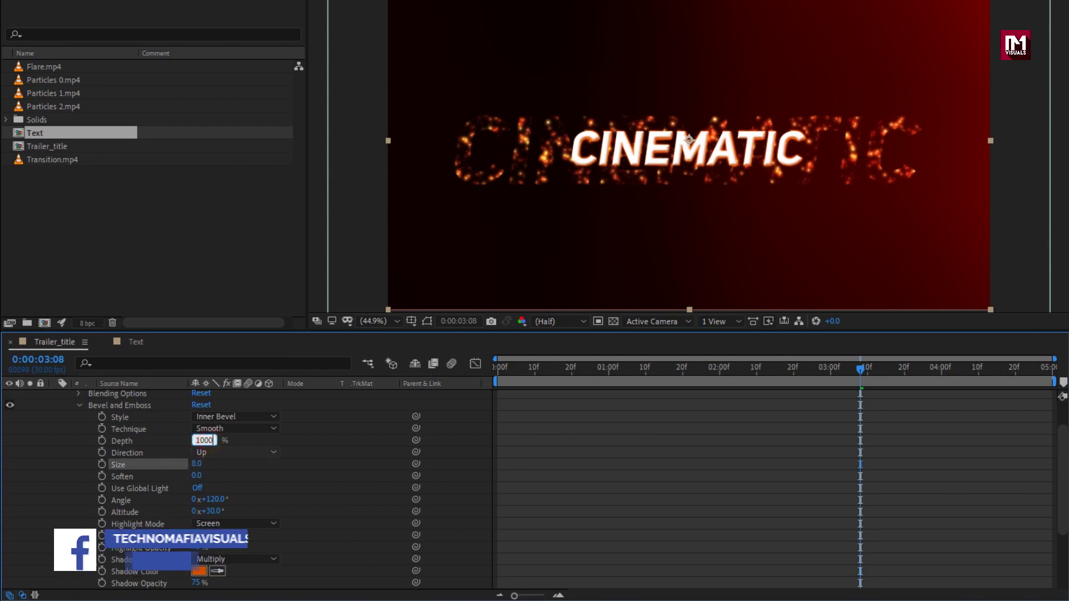
pyautogui.press('Return')
pyautogui.scroll(2, 165, 466)
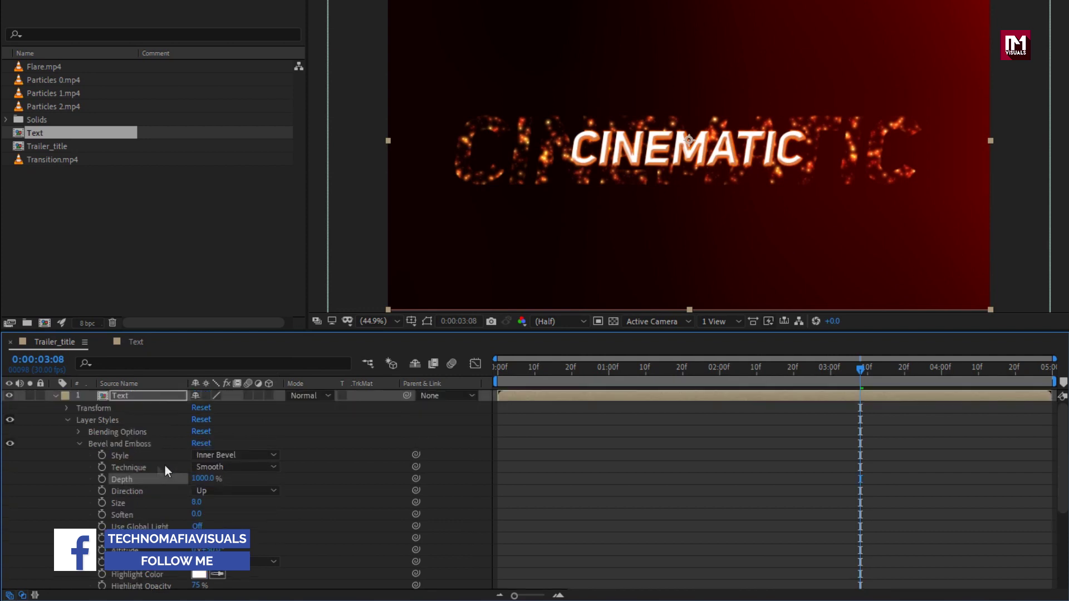
pyautogui.click(79, 445)
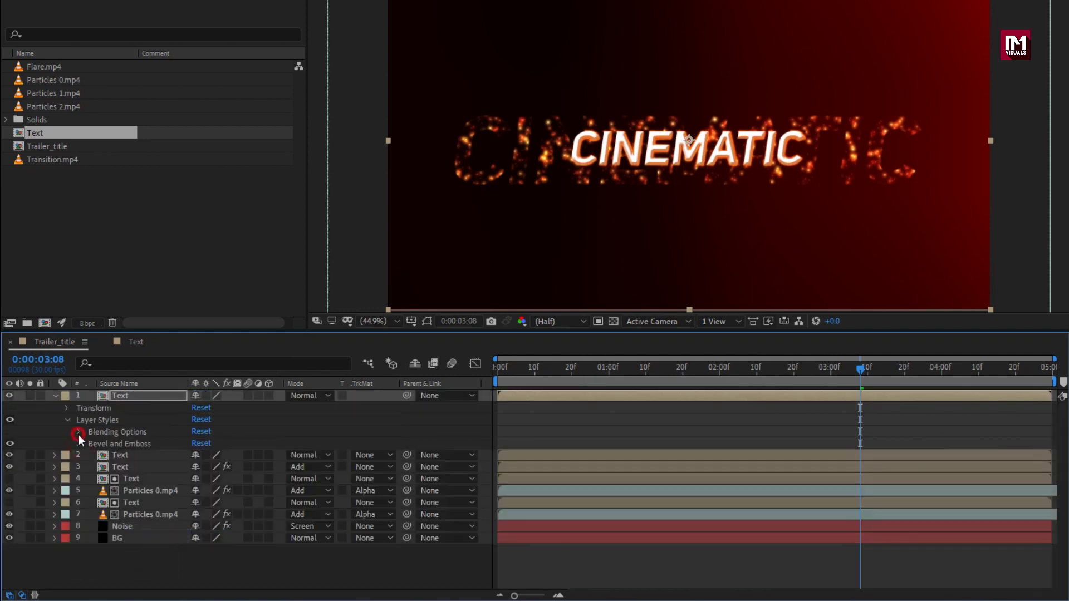
# Set the top Text layer's fill opacity to 0% in its advanced blending options and its blending mode to Add.
pyautogui.click(78, 434)
pyautogui.click(91, 468)
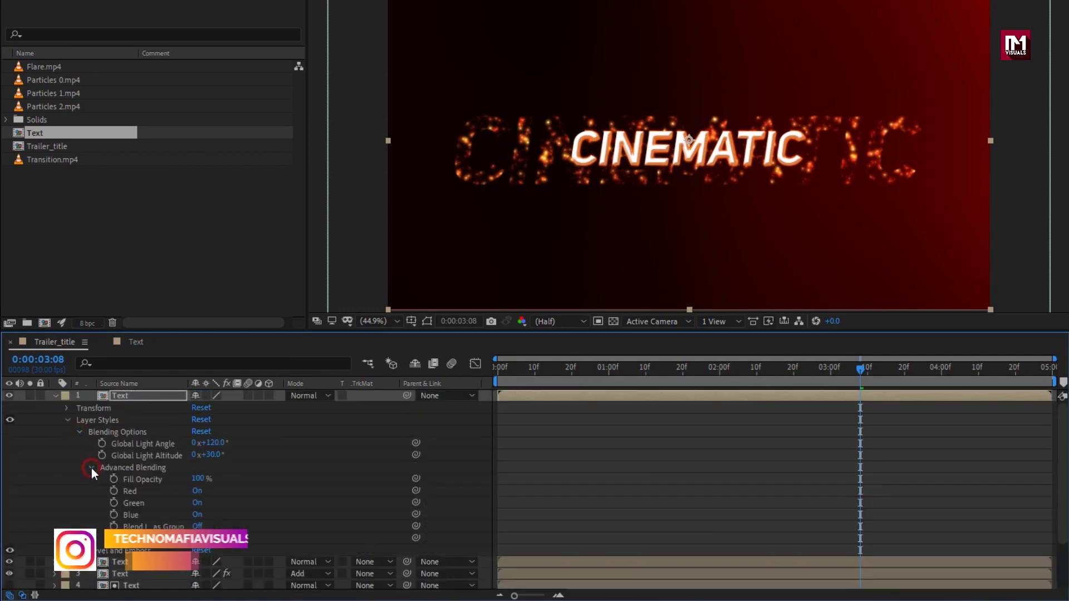
pyautogui.moveTo(198, 478); pyautogui.dragTo(112, 477)
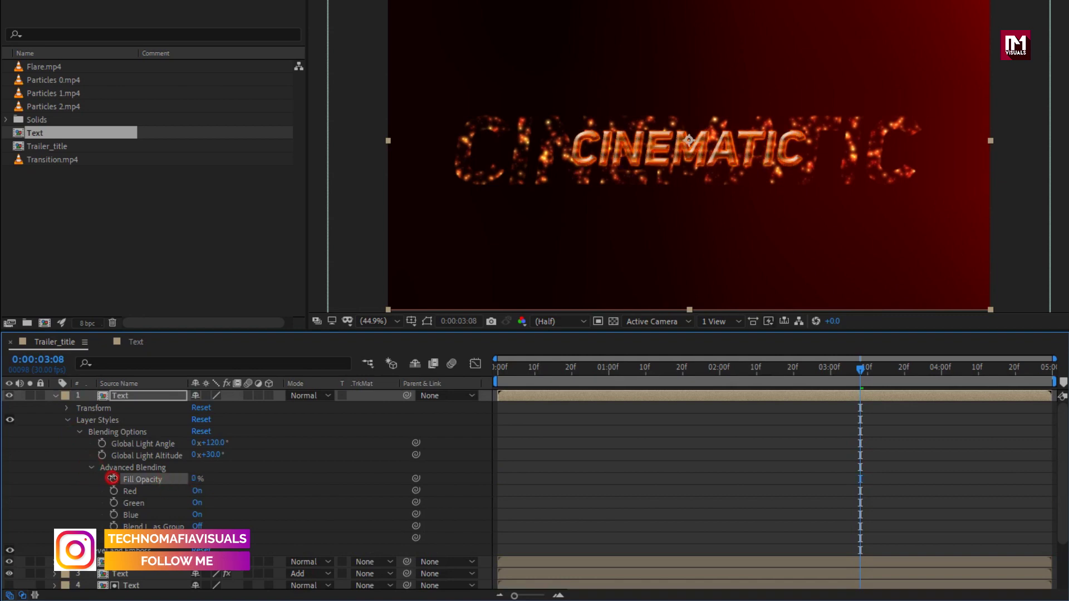
pyautogui.click(91, 468)
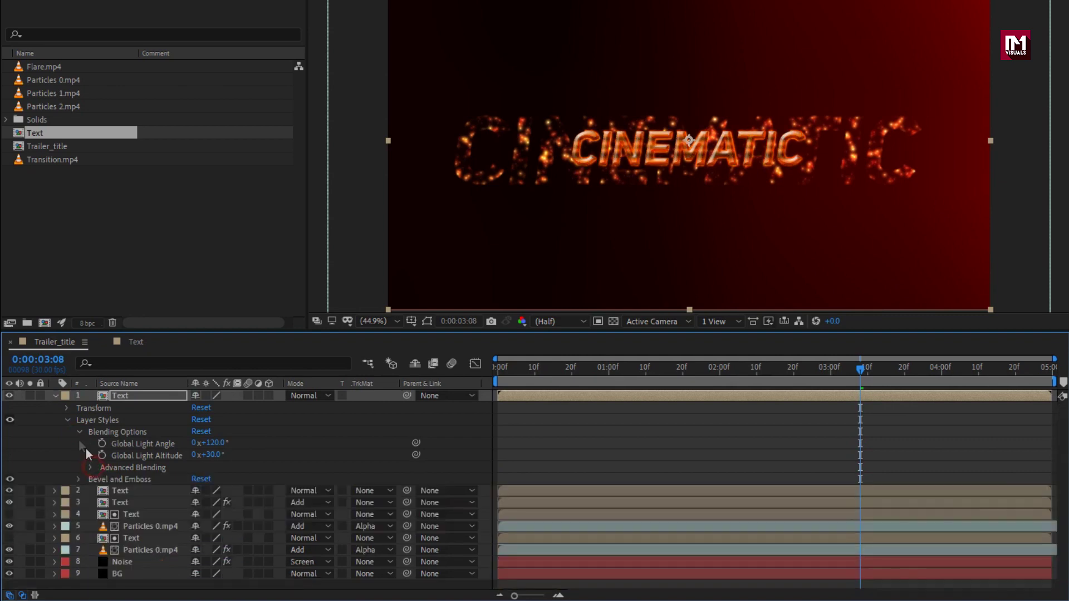
pyautogui.click(56, 396)
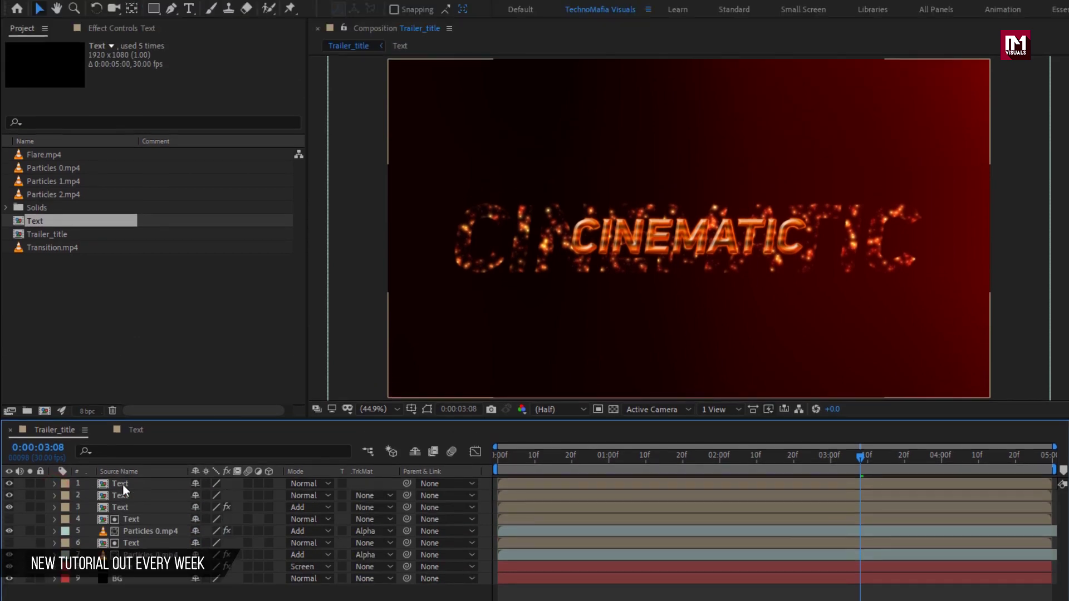
pyautogui.click(306, 483)
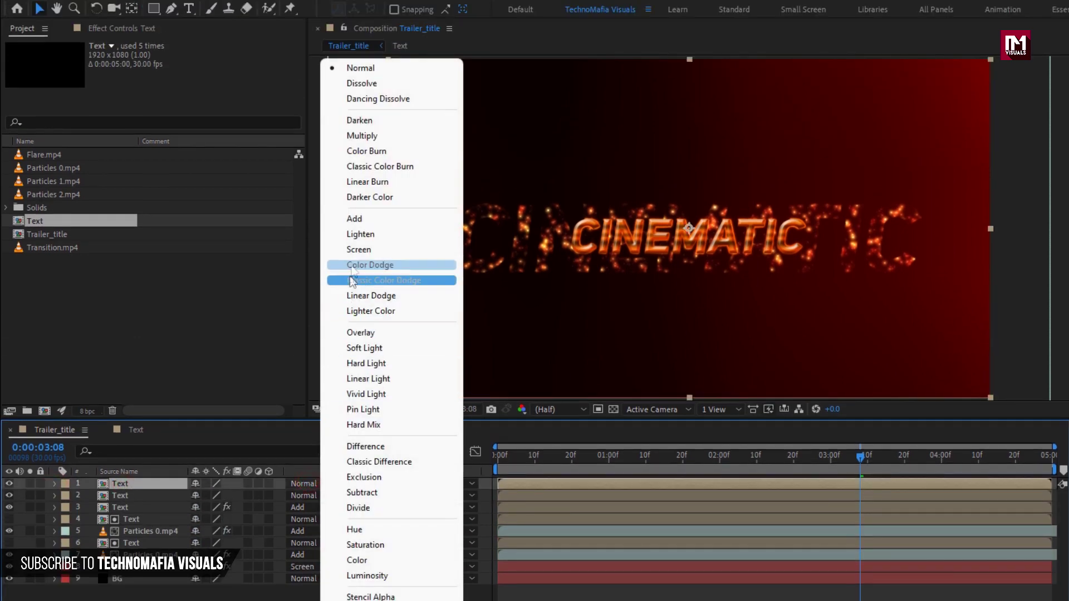
pyautogui.click(356, 219)
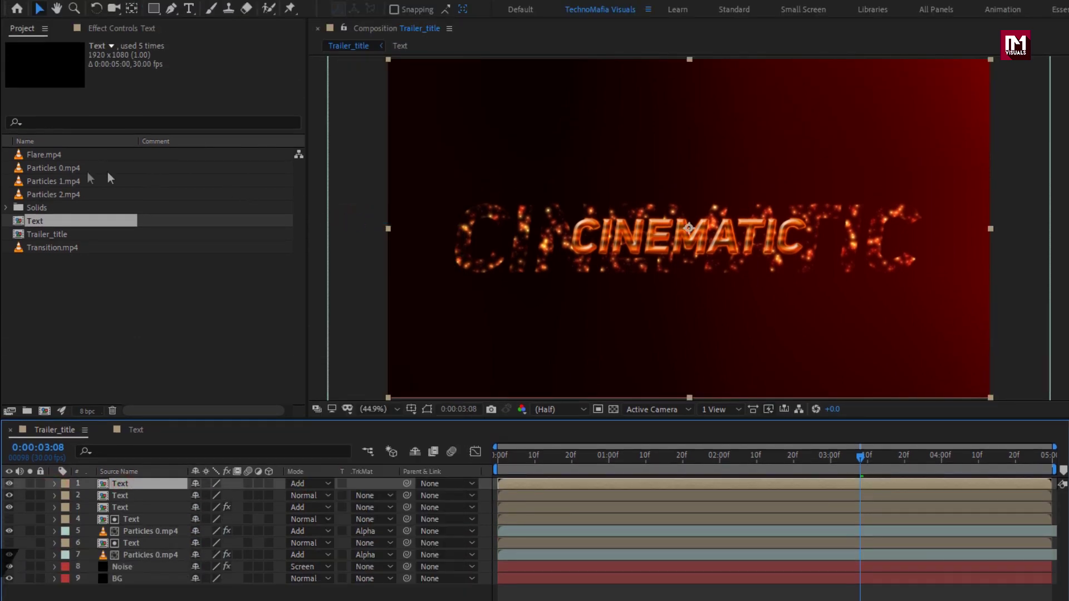
# Place Particles 1.mp4 above all layers in Add blending mode and preview the particle reveal up to 0:00:01:18.
pyautogui.click(55, 169)
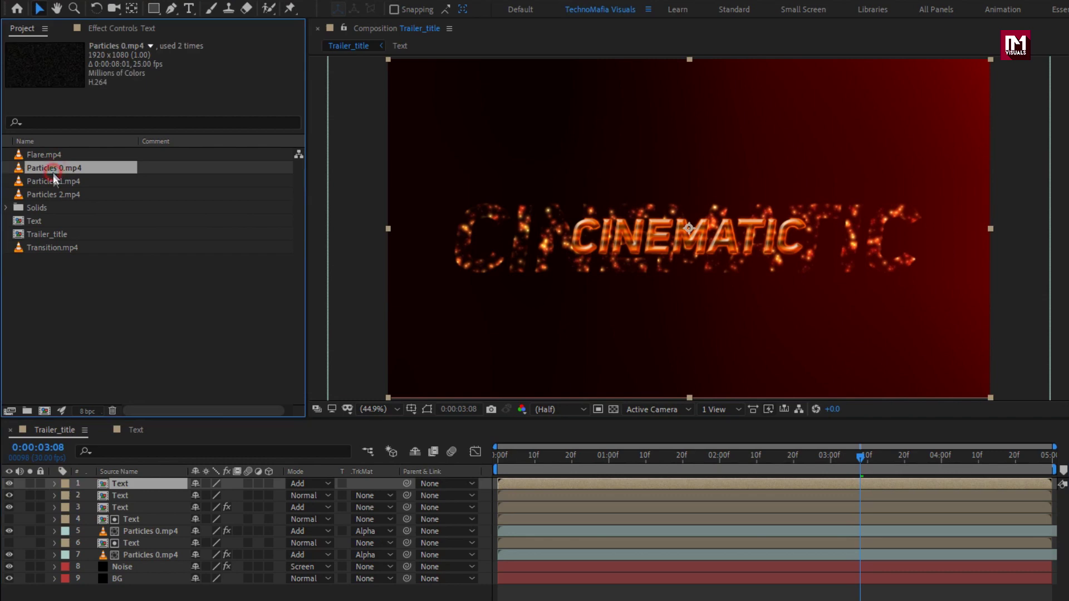
pyautogui.click(52, 178)
pyautogui.moveTo(43, 182); pyautogui.dragTo(152, 486)
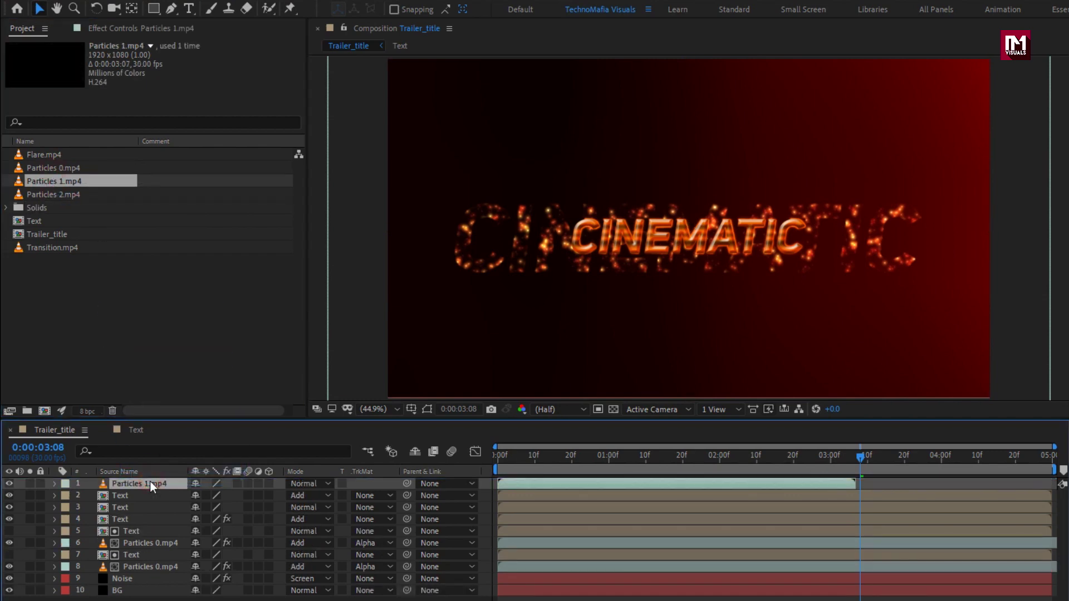
pyautogui.click(301, 484)
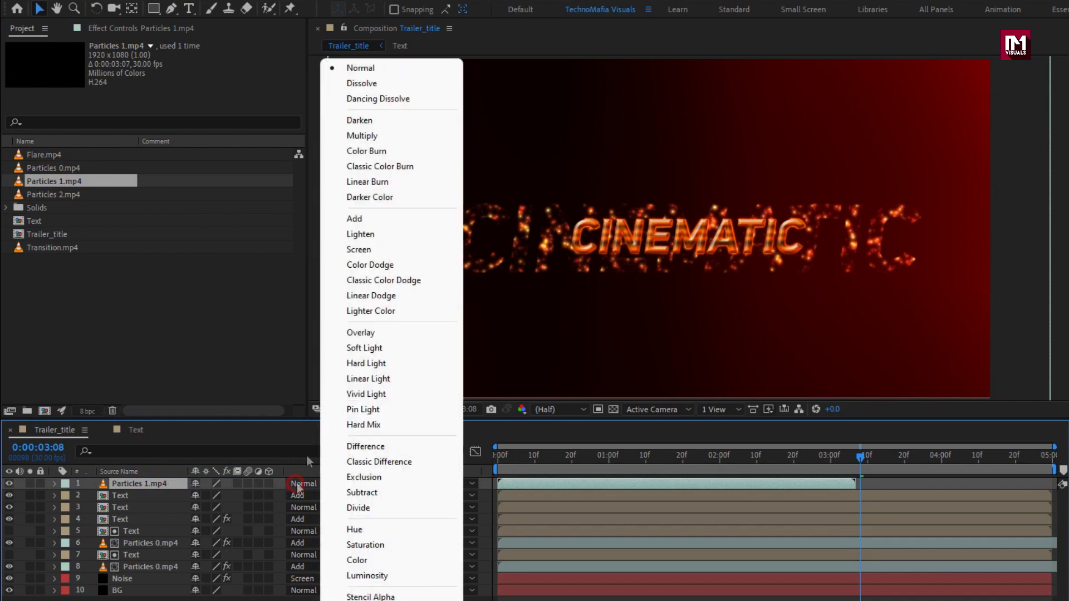
pyautogui.click(352, 218)
pyautogui.moveTo(522, 455)
pyautogui.mouseDown()
pyautogui.moveTo(746, 461)
pyautogui.moveTo(574, 467)
pyautogui.moveTo(818, 468)
pyautogui.moveTo(657, 469)
pyautogui.moveTo(675, 469)
pyautogui.mouseUp()
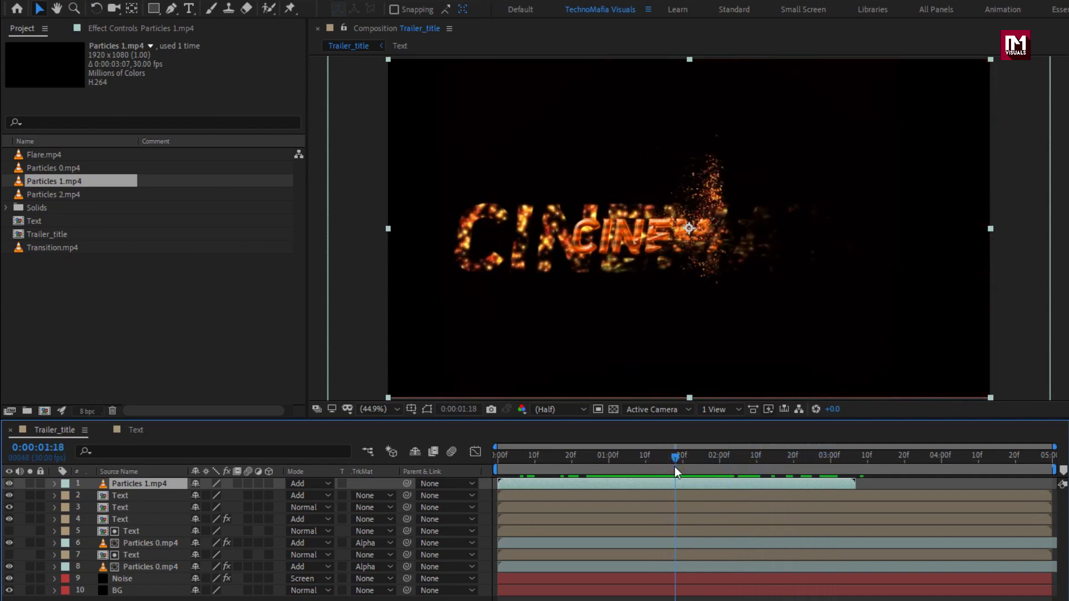
# Place Particles 2.mp4 above all layers in Add blending mode and preview the animation up to 0:00:01:26.
pyautogui.moveTo(78, 194); pyautogui.dragTo(152, 482)
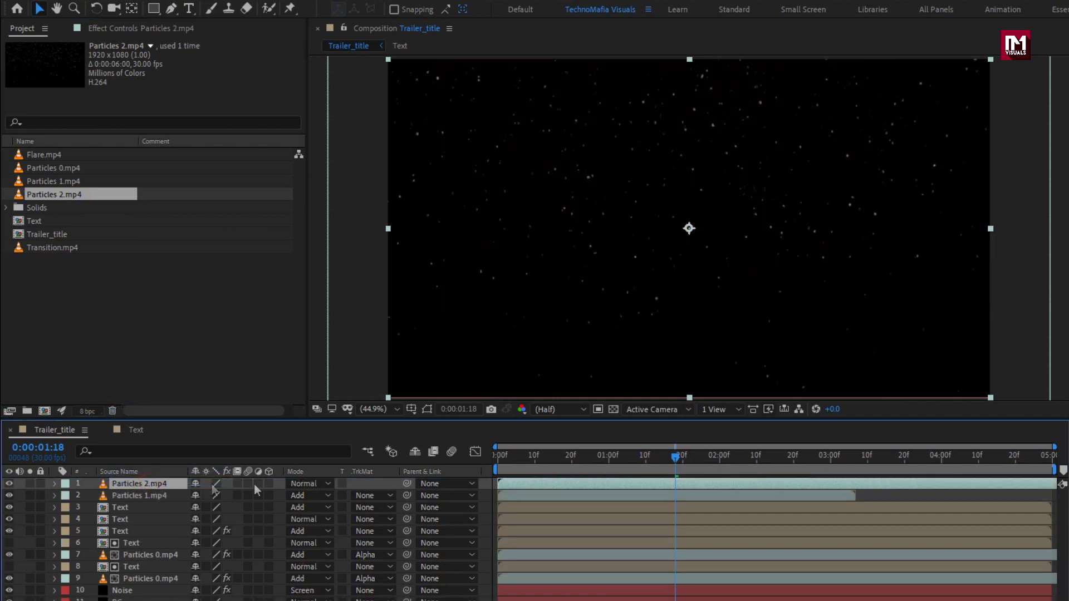
pyautogui.click(302, 484)
pyautogui.click(347, 218)
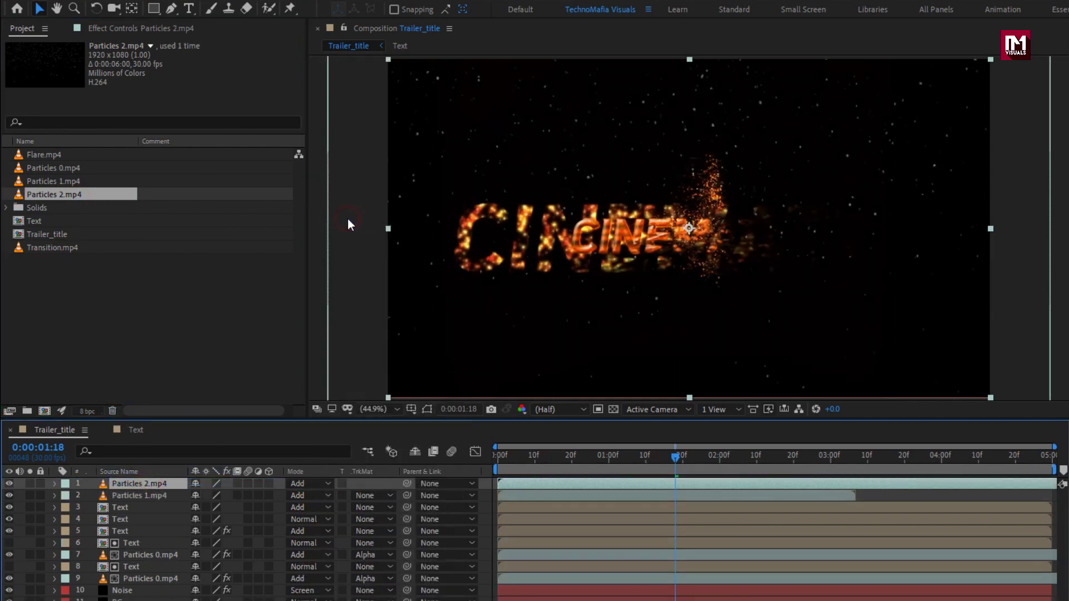
pyautogui.moveTo(536, 455); pyautogui.dragTo(708, 456)
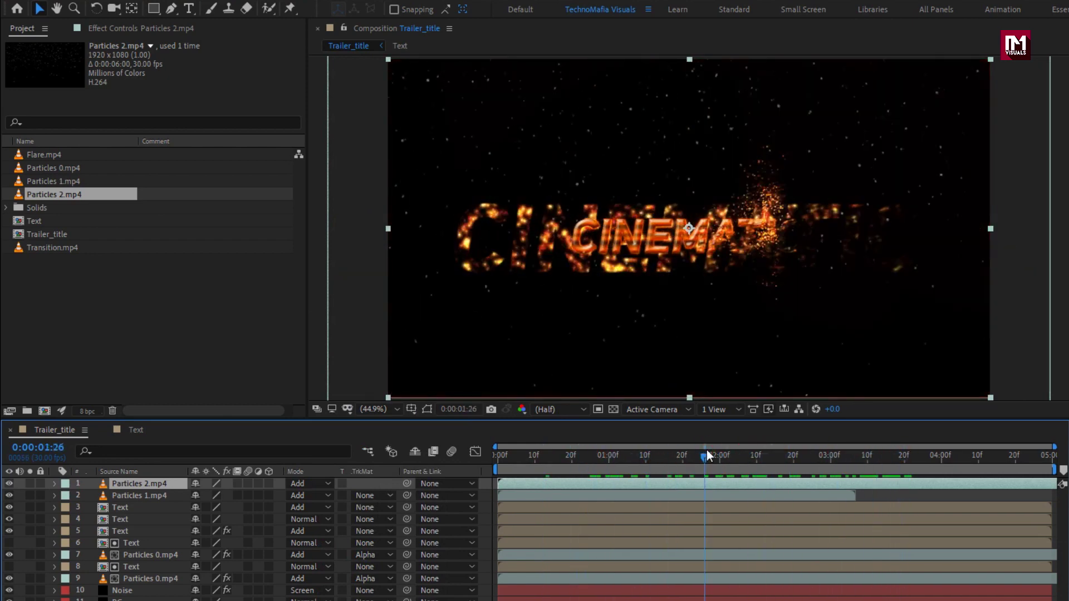
# Place Flare.mp4 above all layers and set its blending mode to Add.
pyautogui.moveTo(37, 156); pyautogui.dragTo(155, 482)
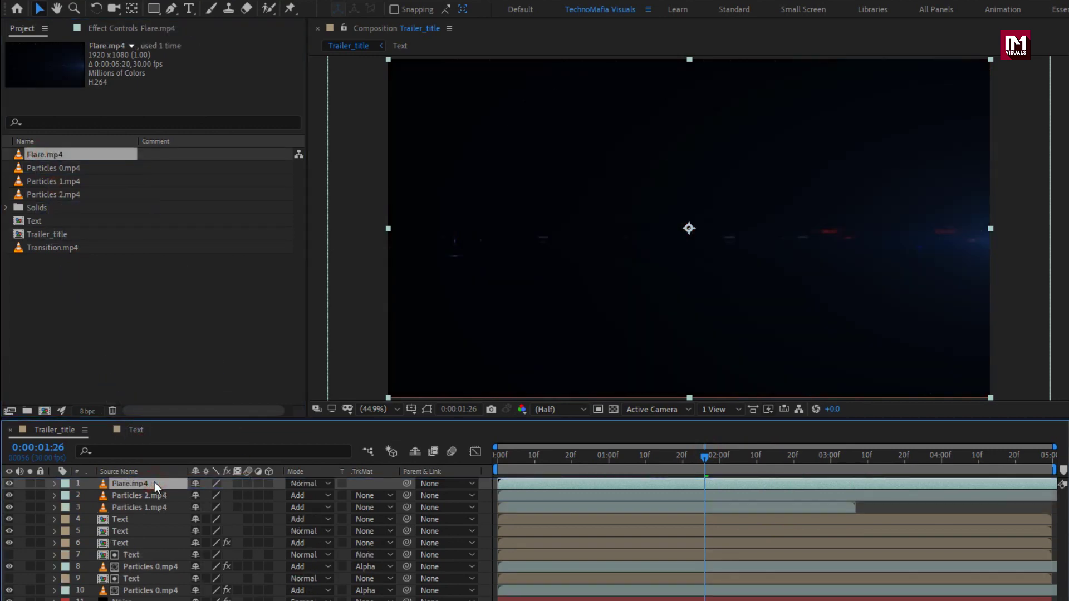
pyautogui.click(300, 484)
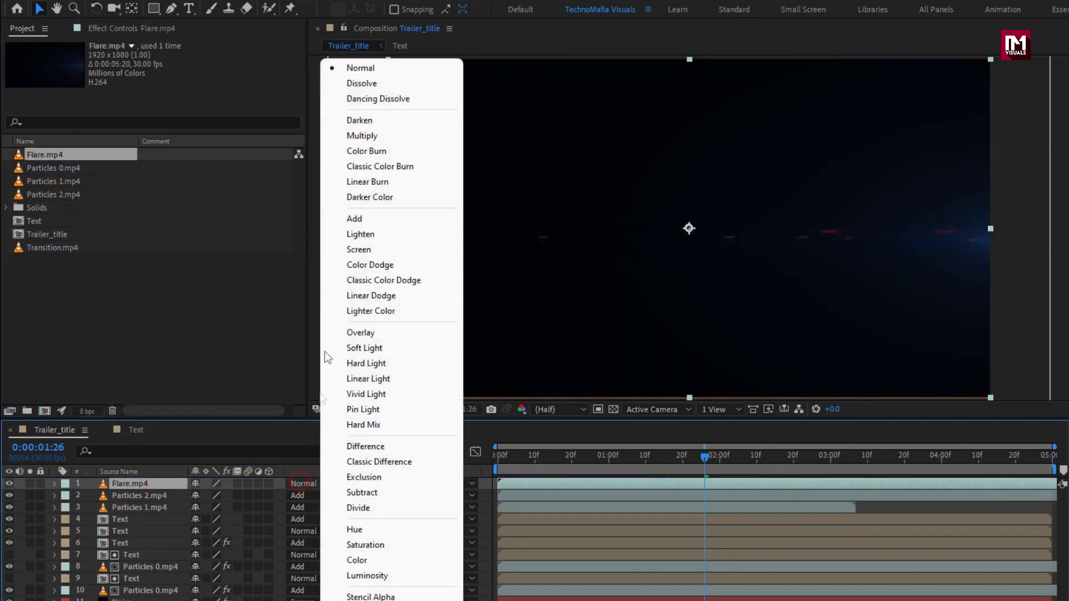
pyautogui.click(332, 218)
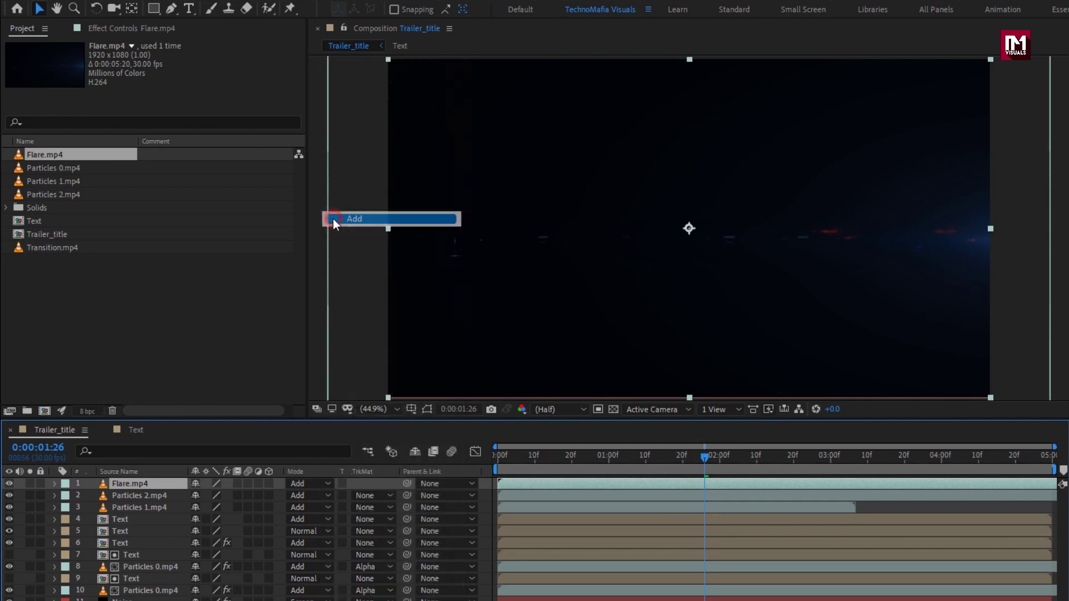
# Create a new adjustment layer above the Flare.mp4 layer.
pyautogui.rightClick(312, 477)
pyautogui.moveTo(342, 478)
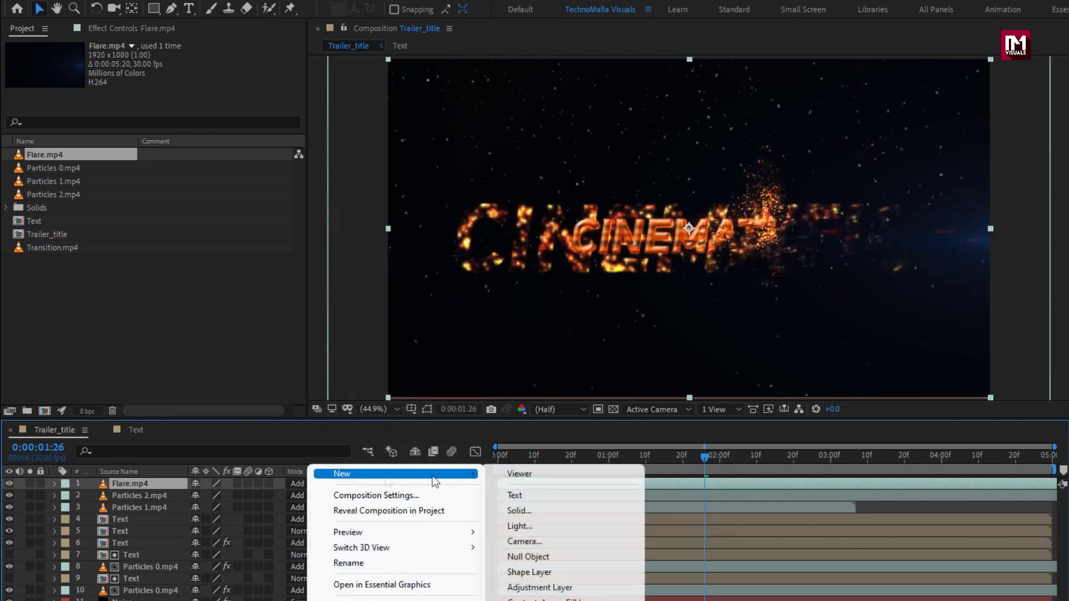
pyautogui.click(545, 588)
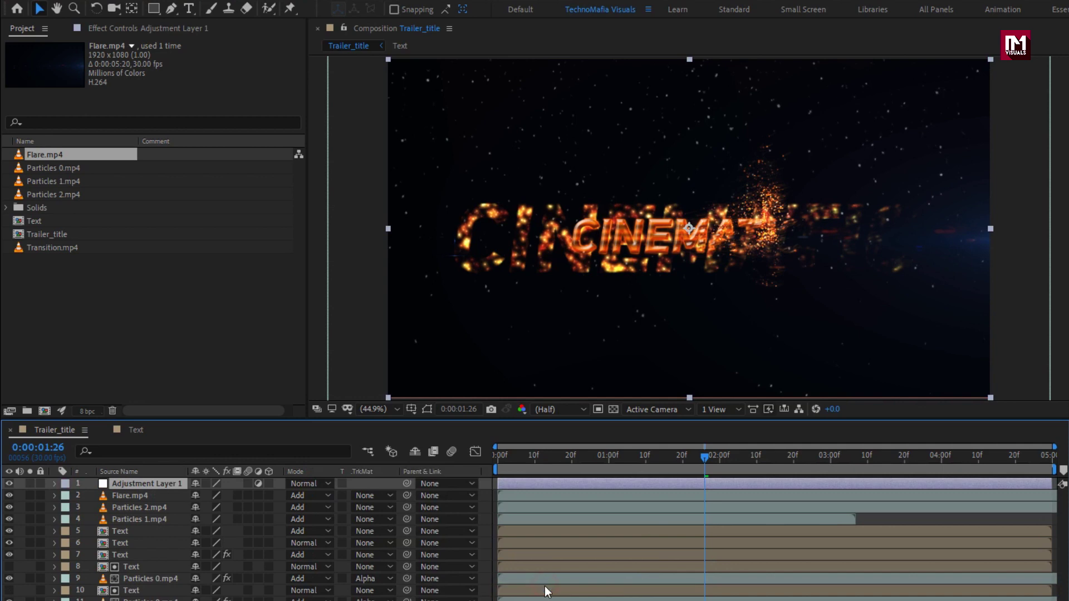
# Apply the Camera Lens Blur effect to Adjustment Layer 1.
pyautogui.moveTo(917, 47); pyautogui.dragTo(847, 45)
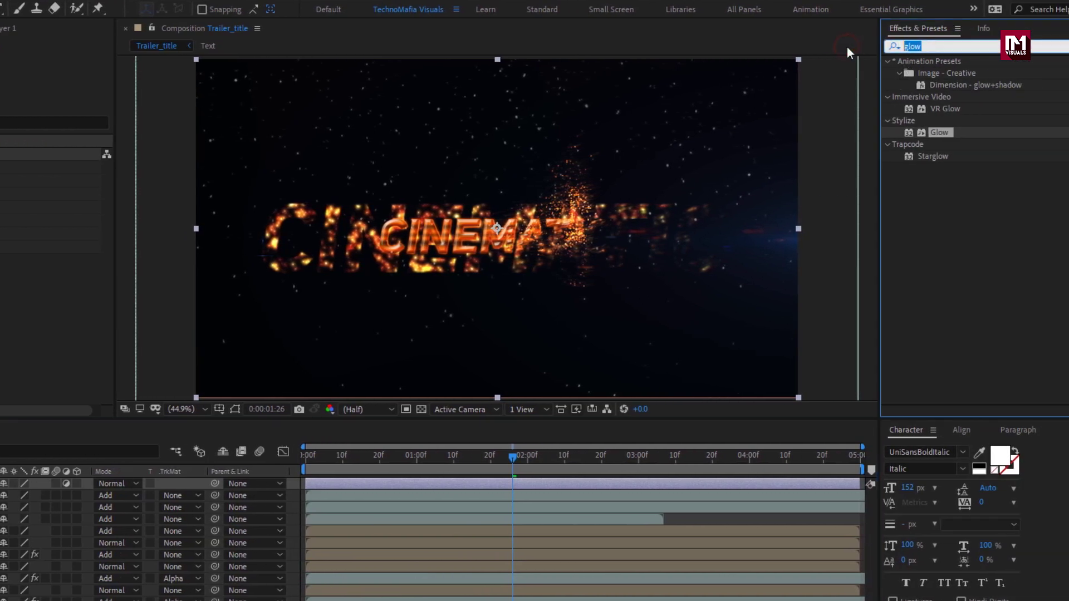
pyautogui.write('camer')
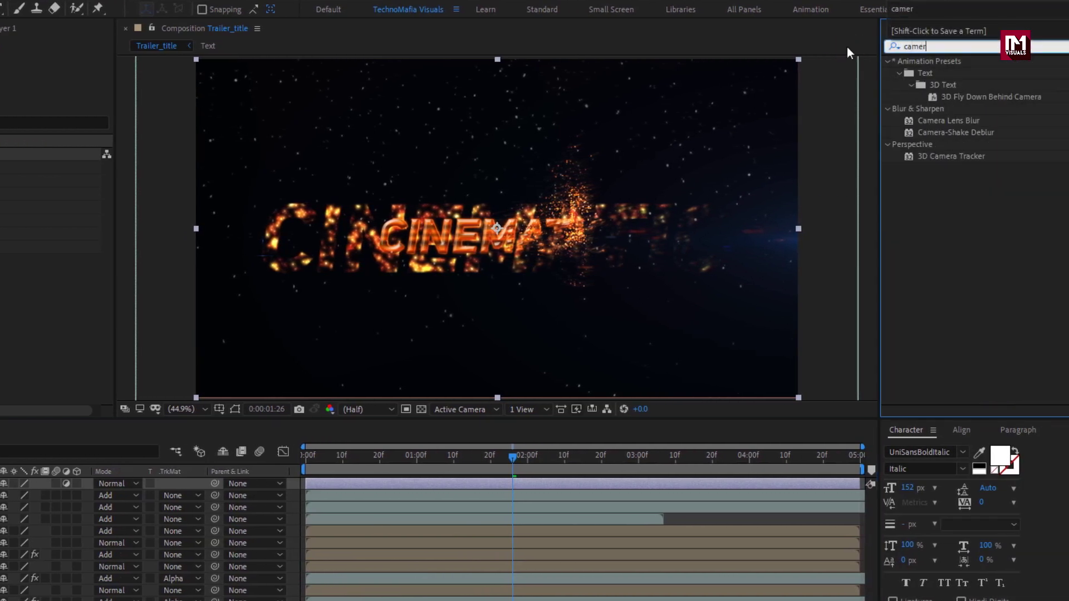
pyautogui.doubleClick(943, 121)
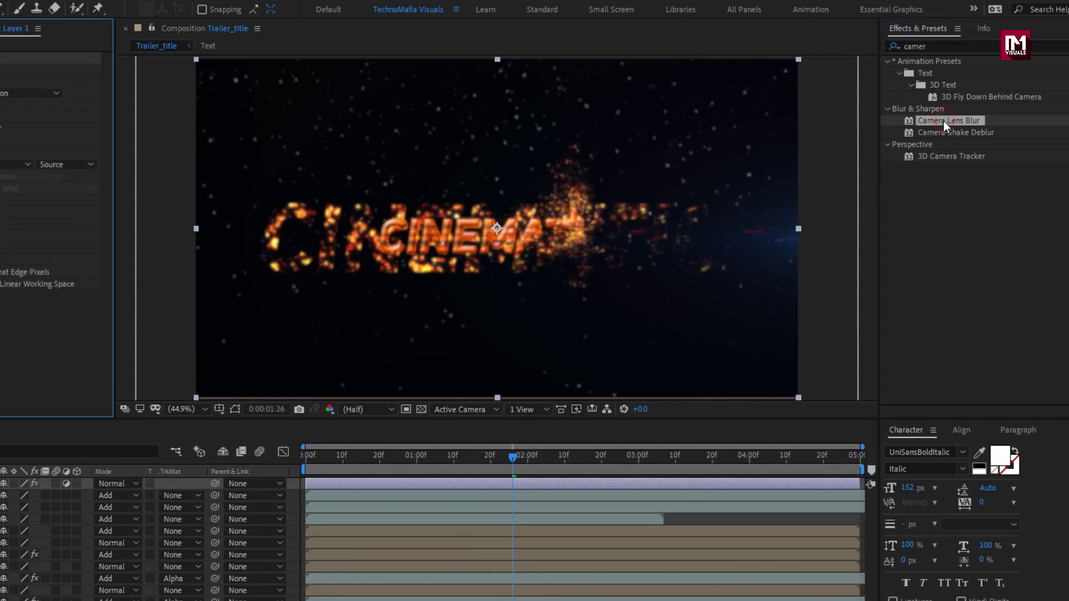
# Turn on Repeat Edge Pixels and keyframe the Camera Lens Blur's Blur Radius at 30 at 0:00:00:10 and 0 at 0:00:00:05.
pyautogui.click(483, 456)
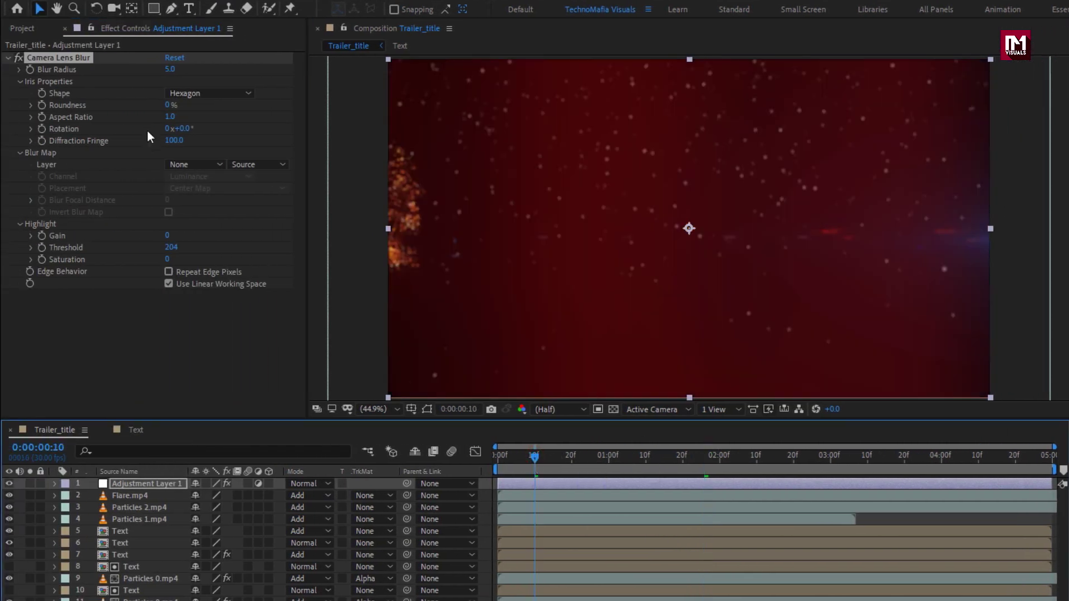
pyautogui.click(169, 69)
pyautogui.write('30')
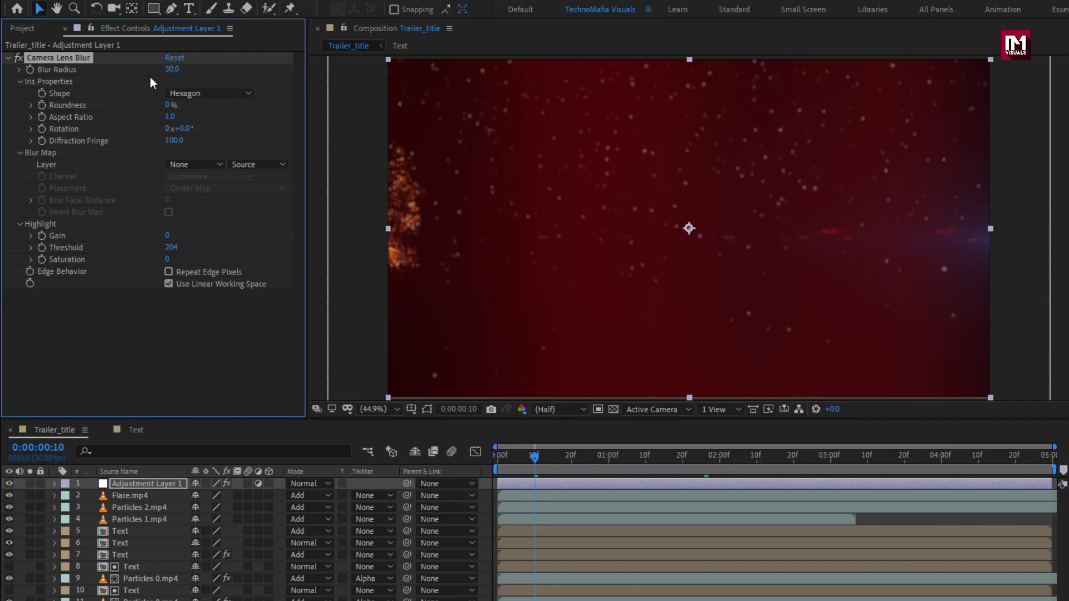
pyautogui.press('Return')
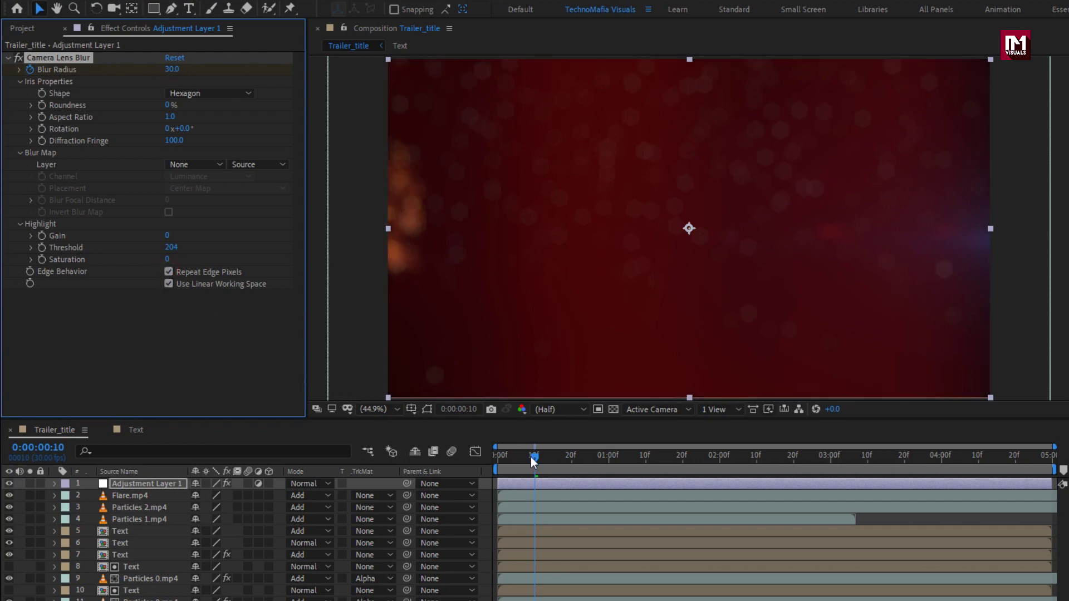
pyautogui.moveTo(530, 457); pyautogui.dragTo(513, 460)
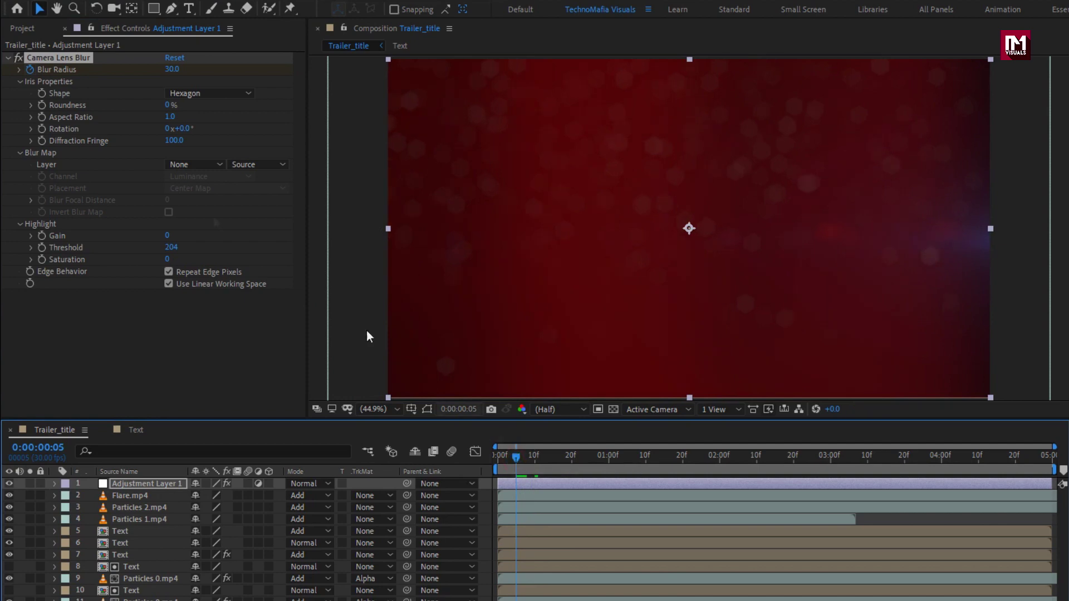
pyautogui.click(172, 69)
pyautogui.press('Return')
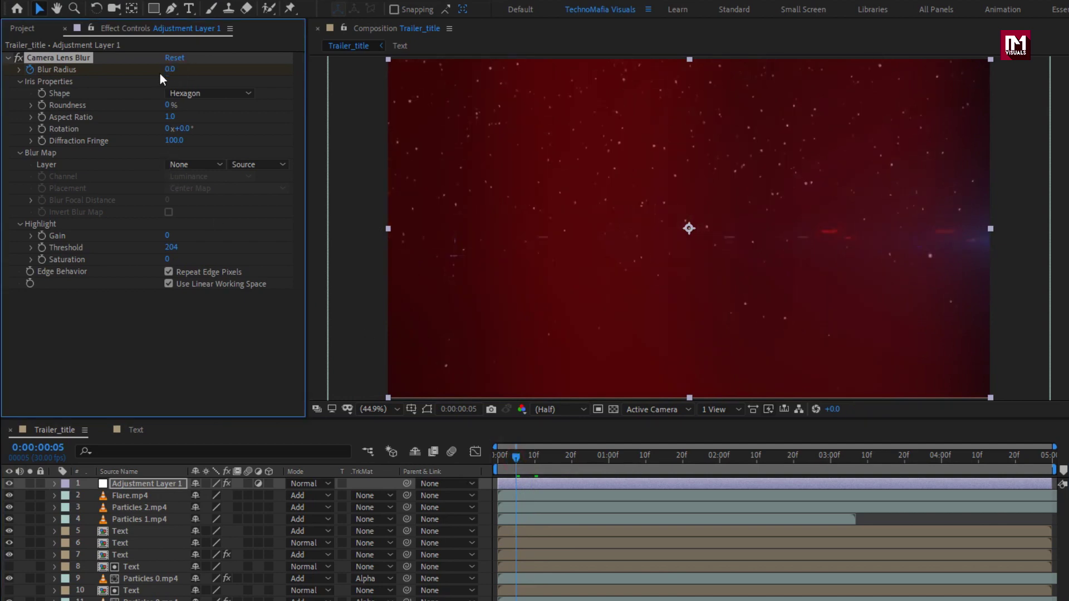
# Reveal the adjustment layer's keyframes and add Blur Radius keyframes of 5 at 0:00:01:00 and 0 at 0:00:01:10.
pyautogui.moveTo(575, 457); pyautogui.dragTo(608, 460)
pyautogui.press('u')
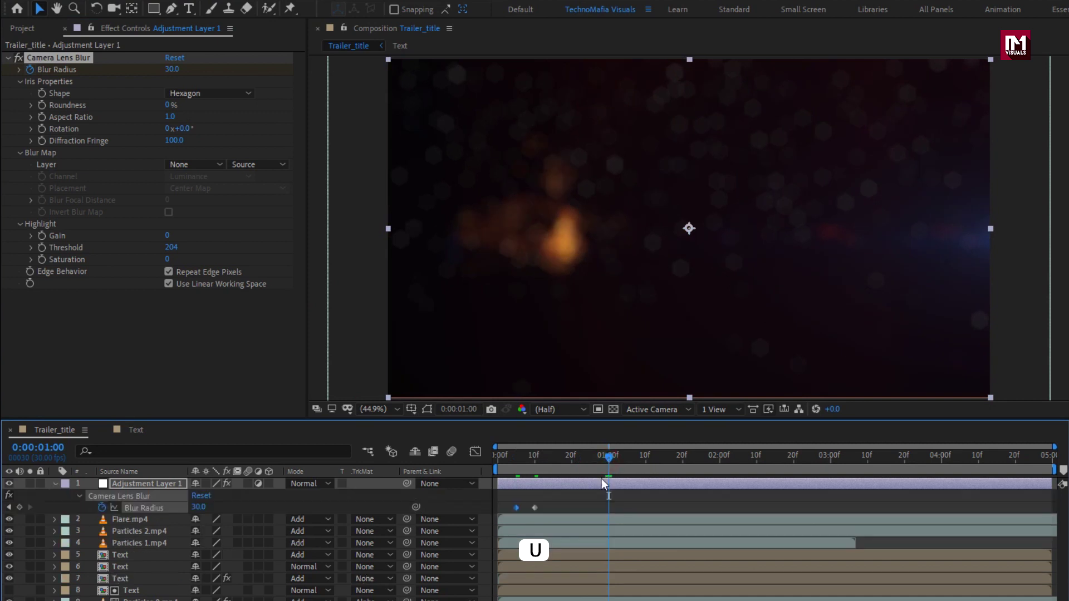
pyautogui.click(173, 69)
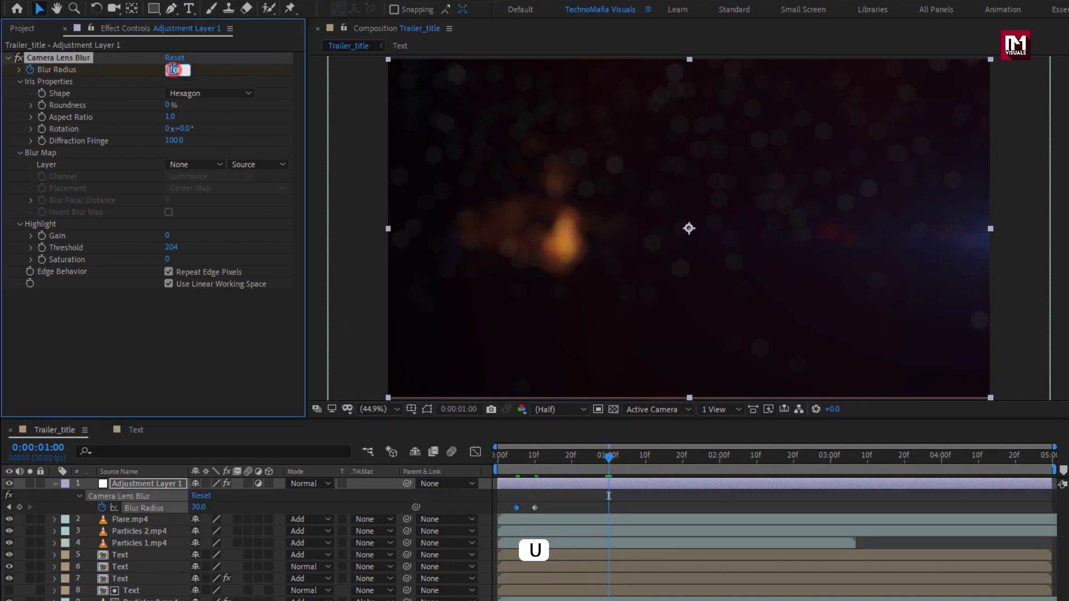
pyautogui.write('5')
pyautogui.press('Return')
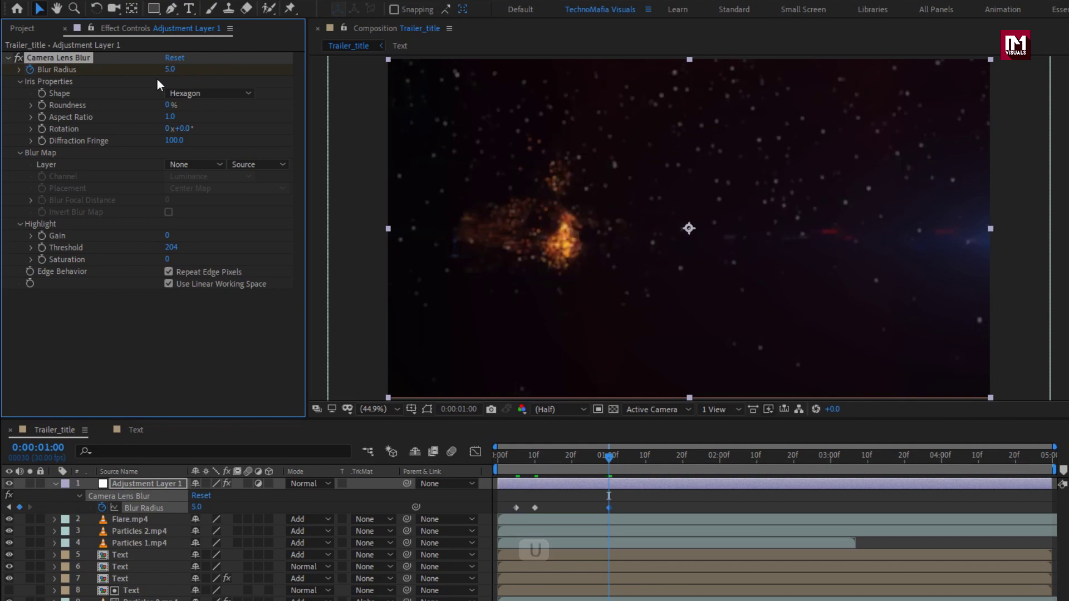
pyautogui.click(644, 467)
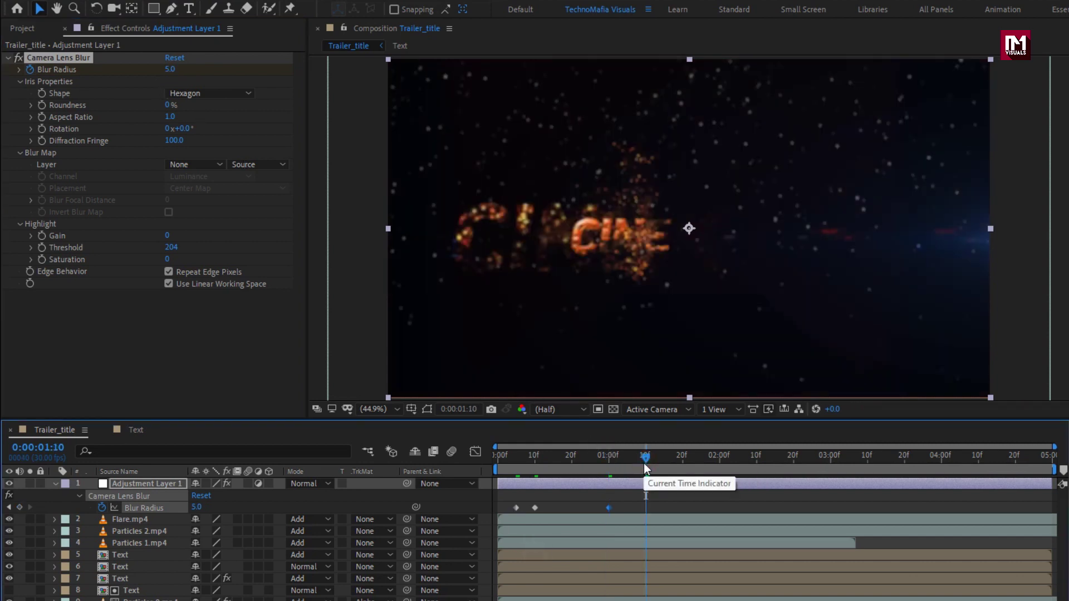
pyautogui.moveTo(170, 72); pyautogui.dragTo(134, 72)
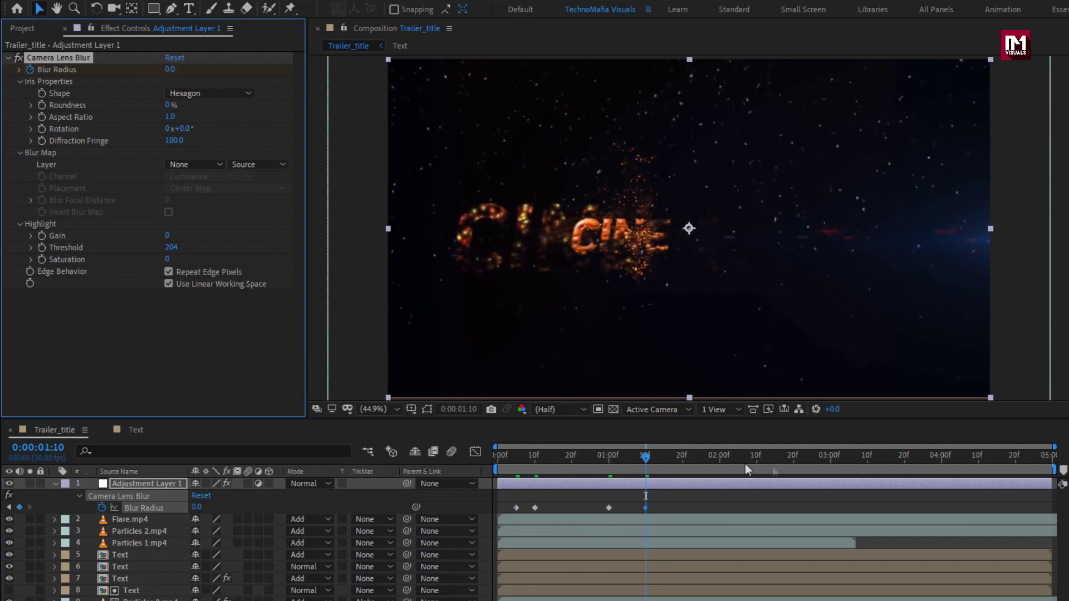
# Add Blur Radius keyframes of 0 at 0:00:04:10 and 10 at 0:00:04:20, and collapse the adjustment layer.
pyautogui.click(942, 465)
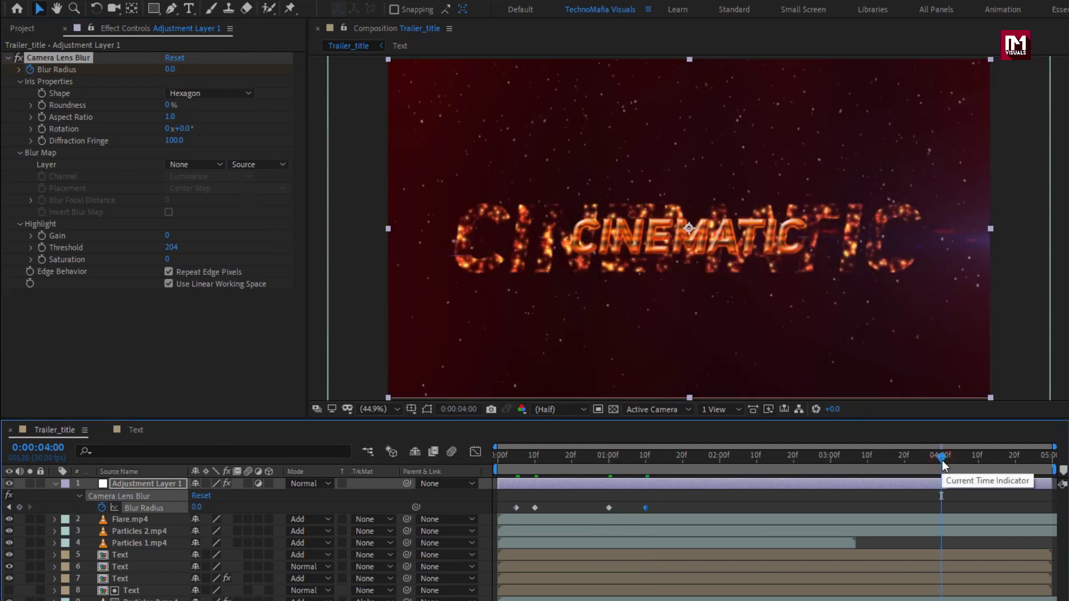
pyautogui.moveTo(942, 460); pyautogui.dragTo(978, 460)
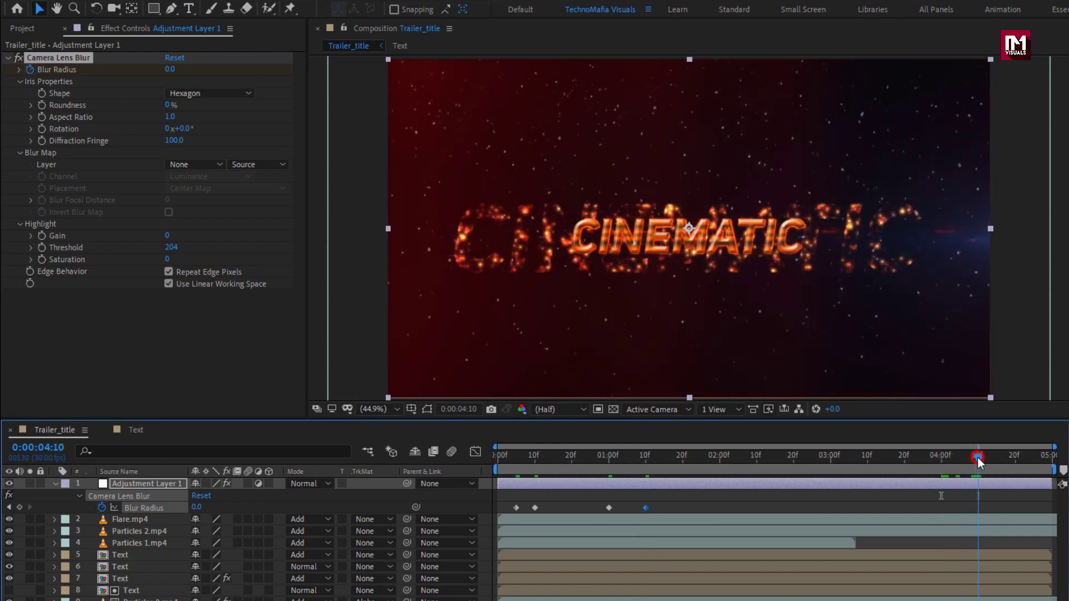
pyautogui.click(170, 69)
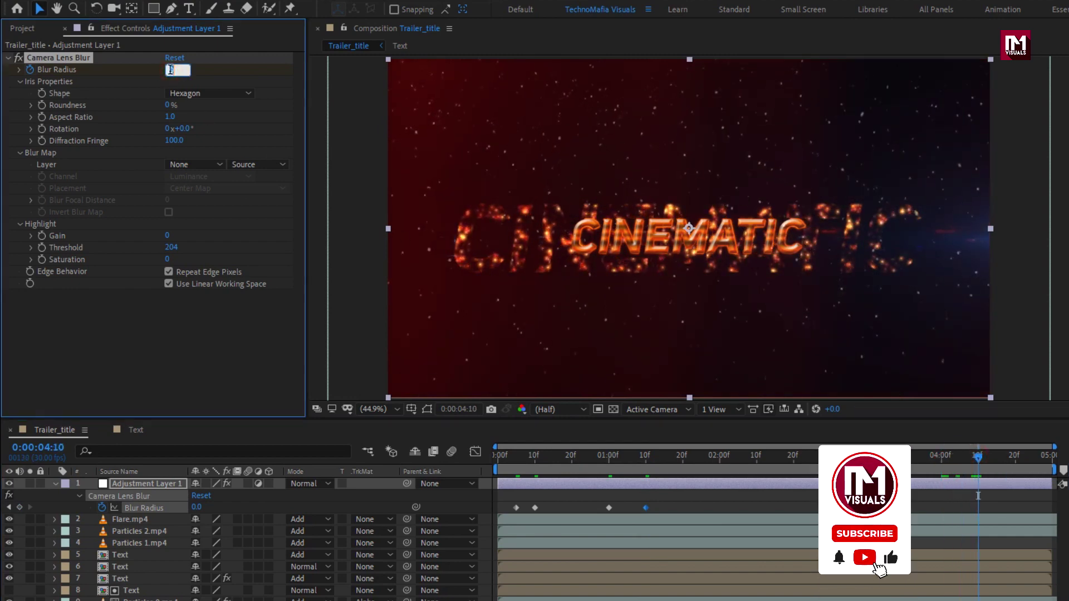
pyautogui.click(19, 507)
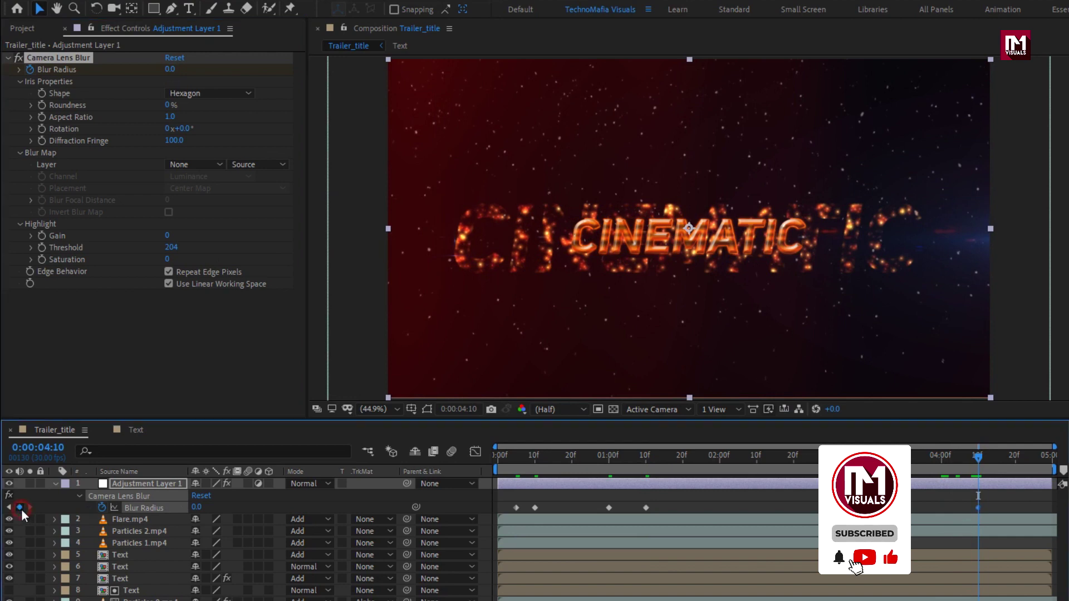
pyautogui.click(1014, 461)
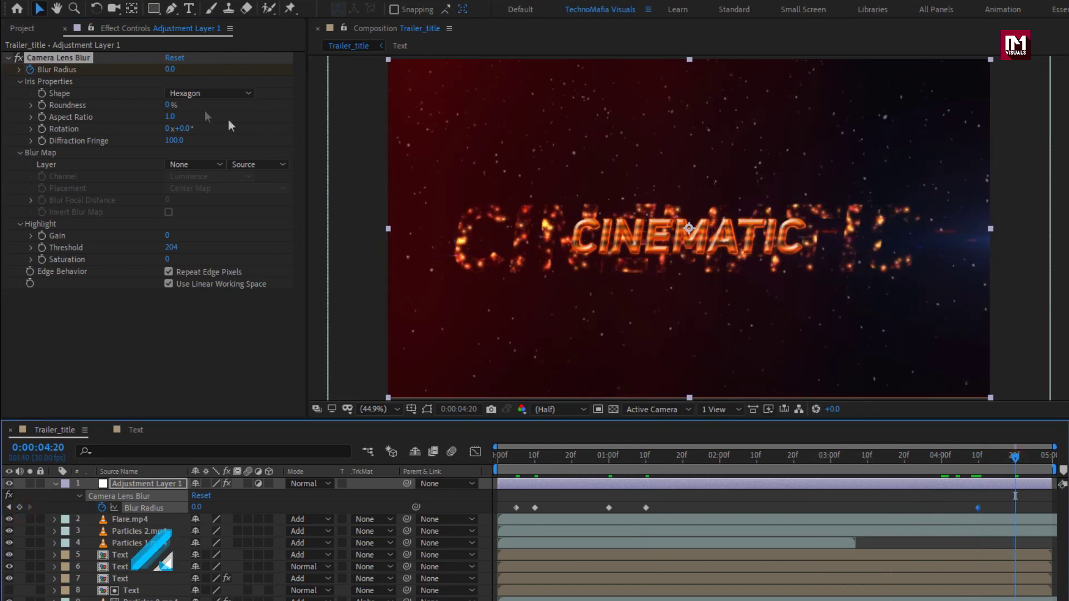
pyautogui.click(169, 69)
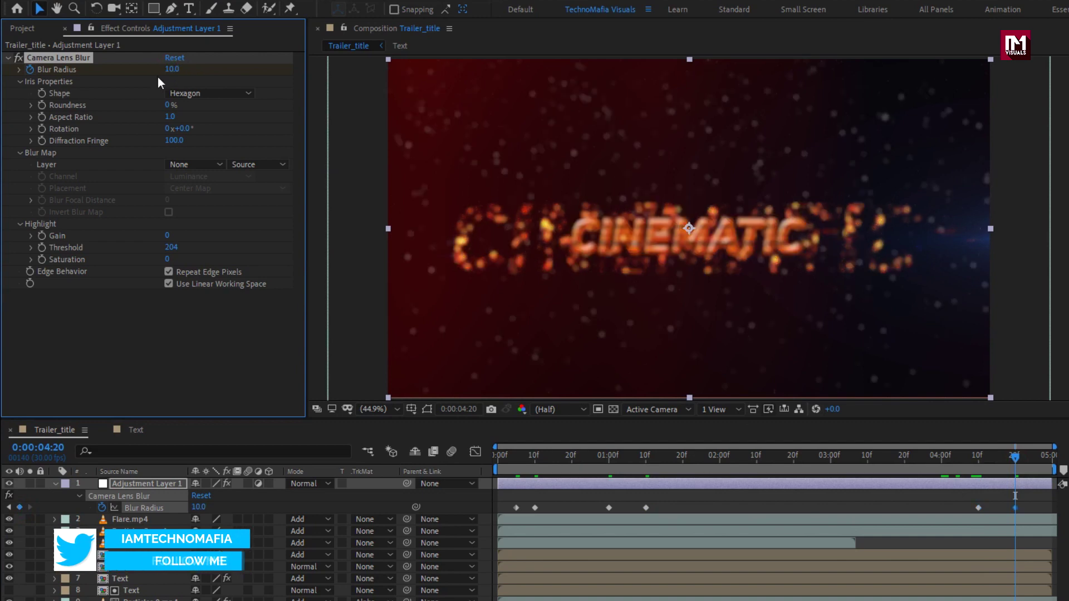
pyautogui.click(53, 484)
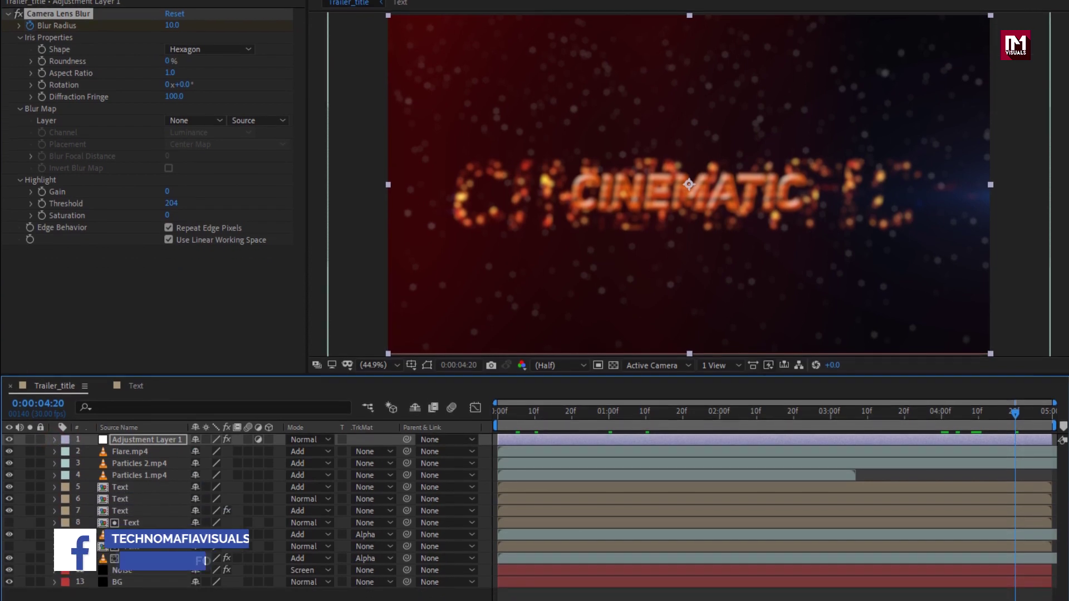
# Make all layers from Particles 1.mp4 down to the lowest Particles 0.mp4 3D and add a 50mm two-node camera directly above Flare.mp4.
pyautogui.click(137, 515)
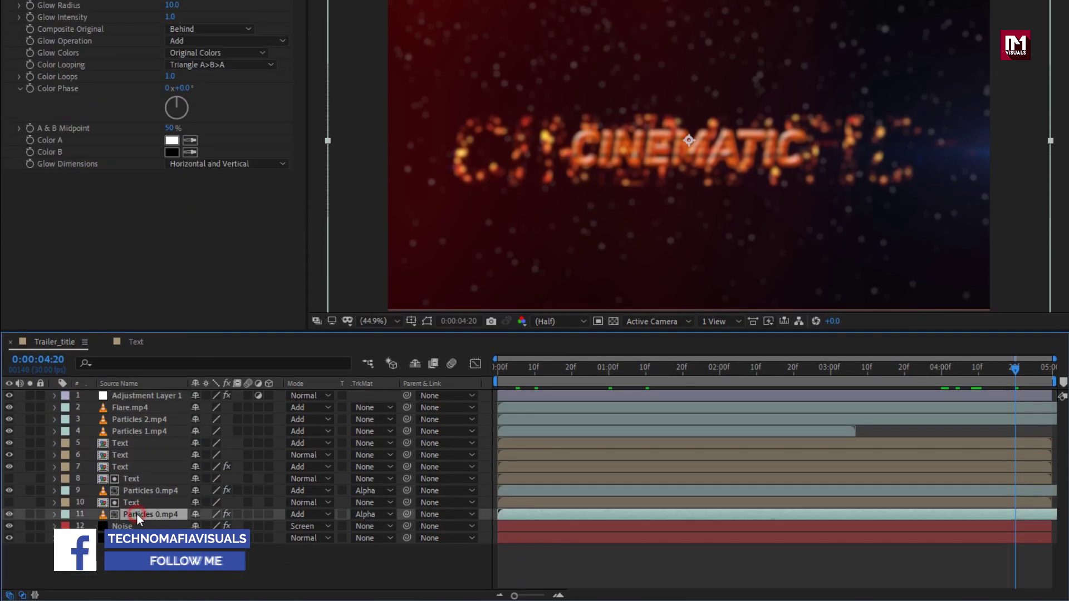
pyautogui.moveTo(268, 518); pyautogui.dragTo(268, 435)
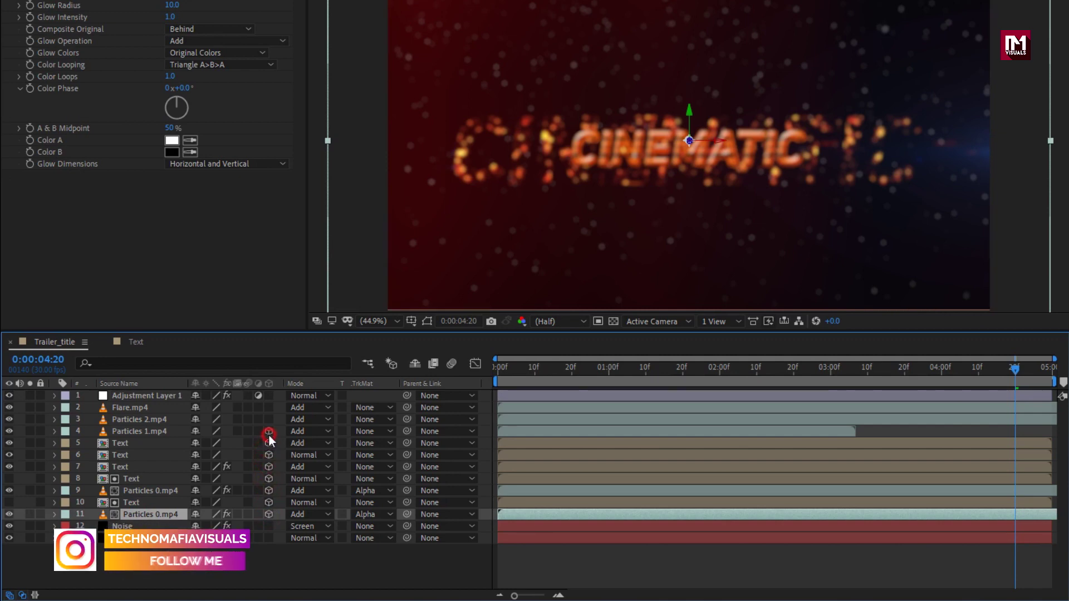
pyautogui.rightClick(367, 397)
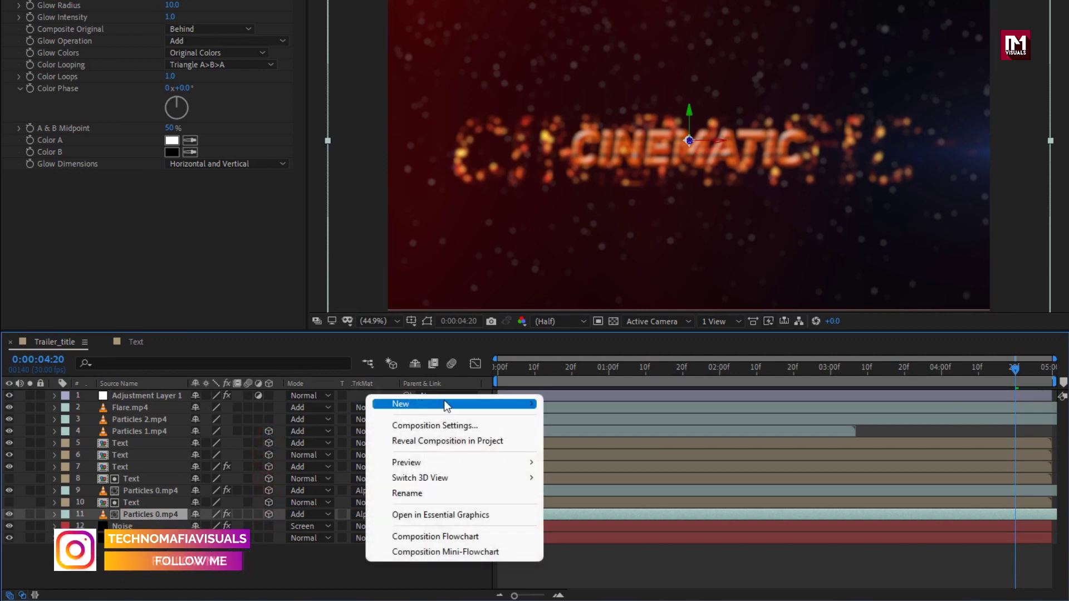
pyautogui.moveTo(441, 405)
pyautogui.click(591, 472)
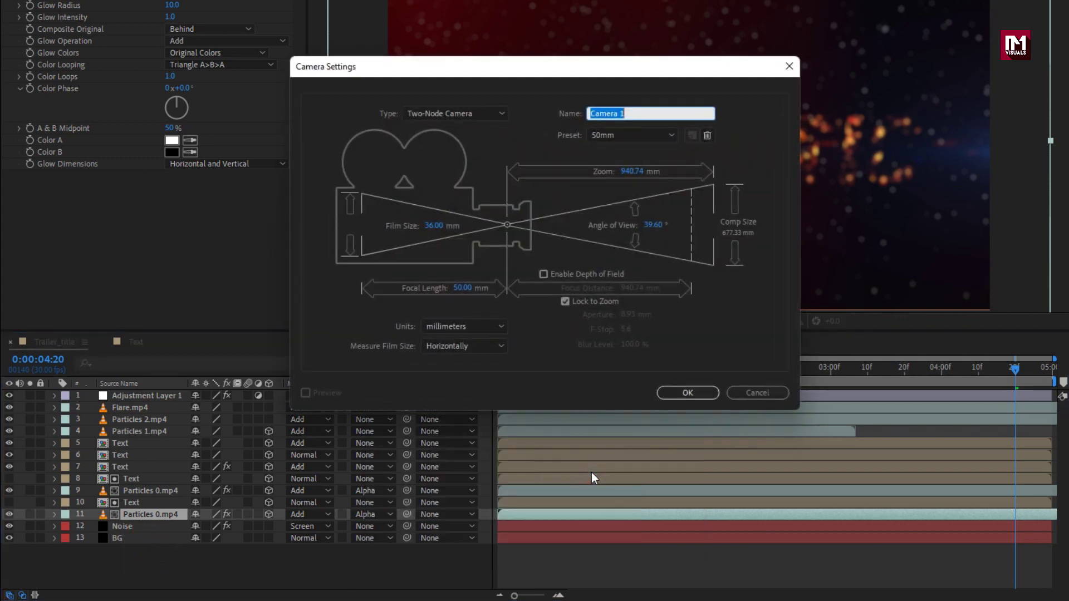
pyautogui.click(671, 394)
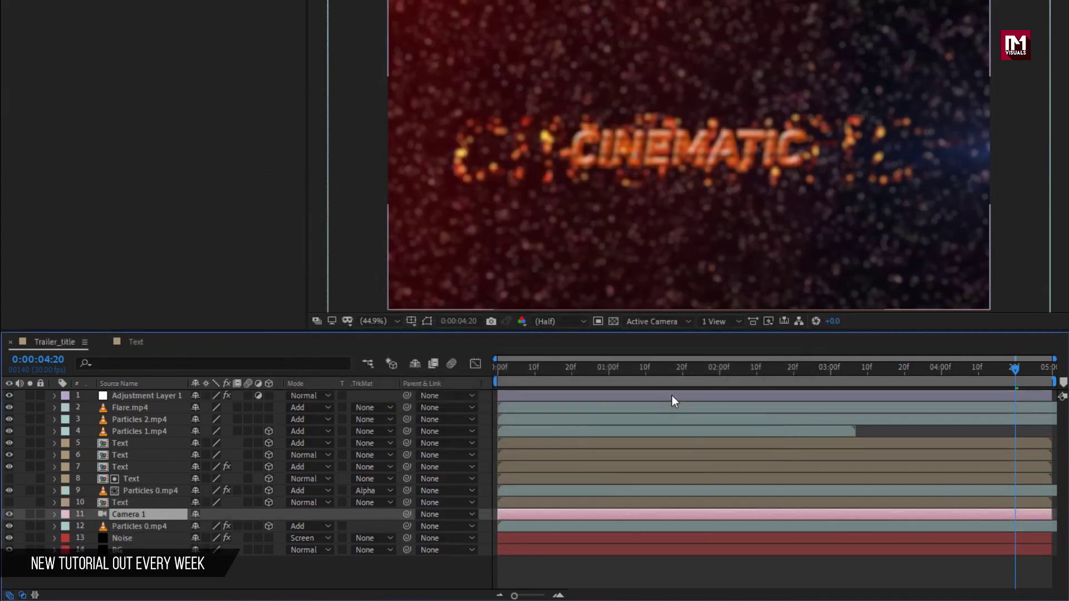
pyautogui.moveTo(117, 514); pyautogui.dragTo(121, 399)
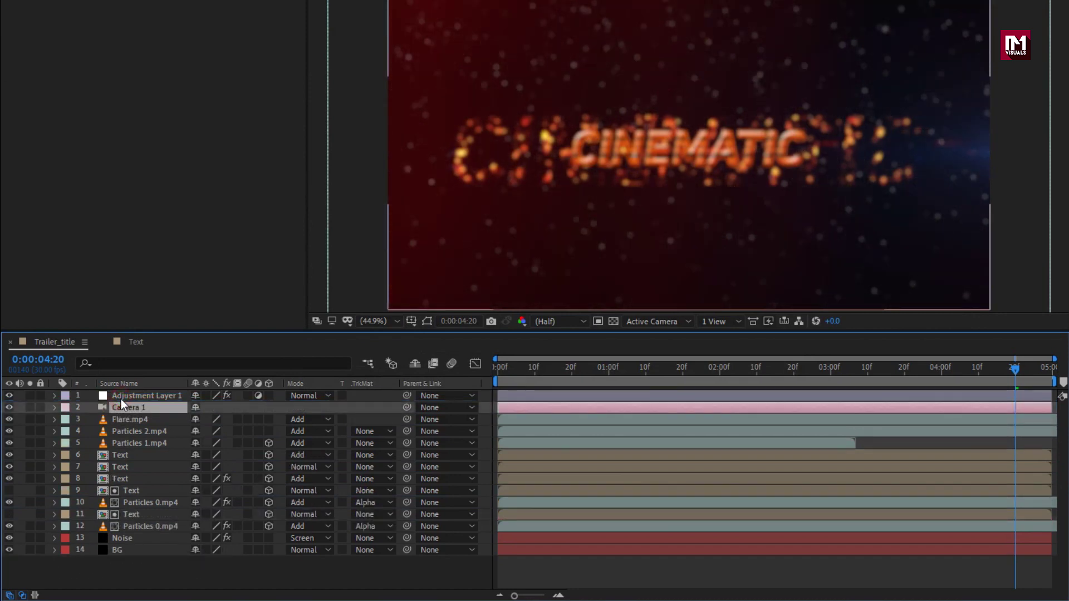
# Create a null object, make it a 3D layer, and parent Camera 1 to it.
pyautogui.rightClick(361, 393)
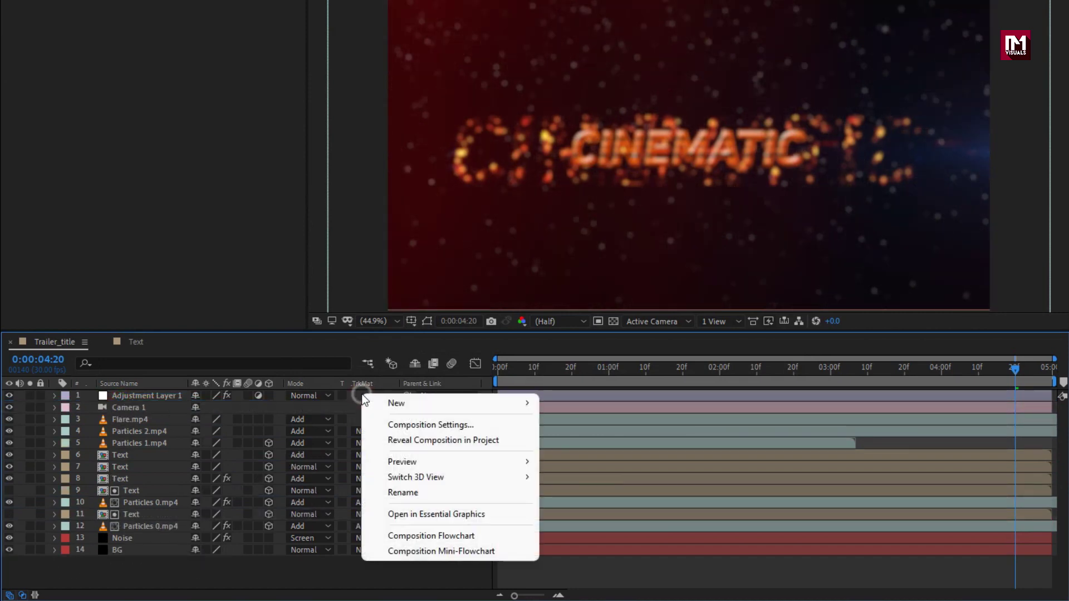
pyautogui.moveTo(418, 403)
pyautogui.click(607, 486)
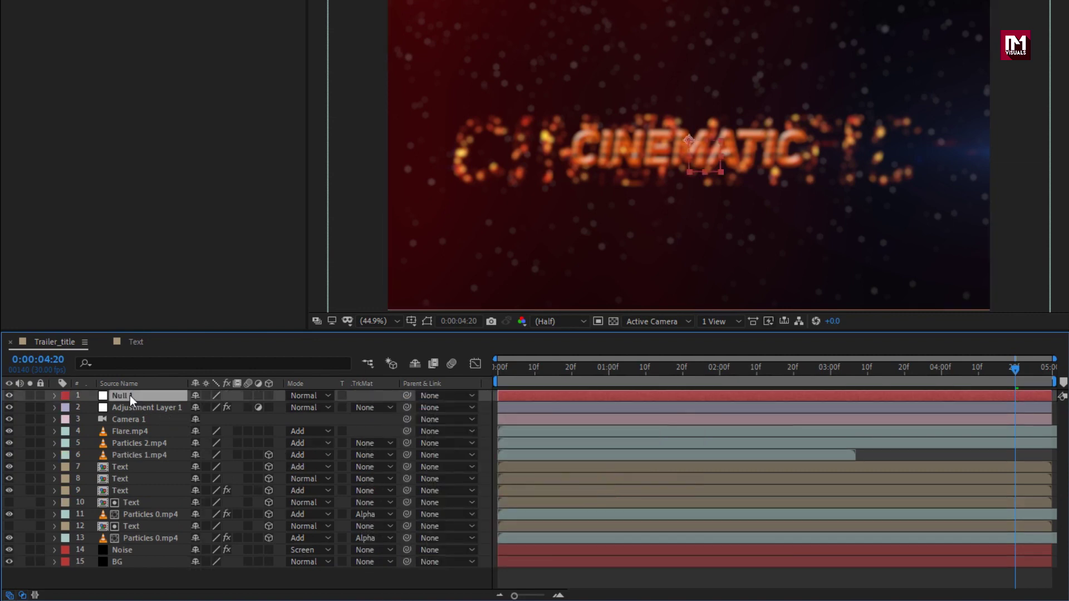
pyautogui.click(269, 395)
pyautogui.click(139, 422)
pyautogui.click(434, 420)
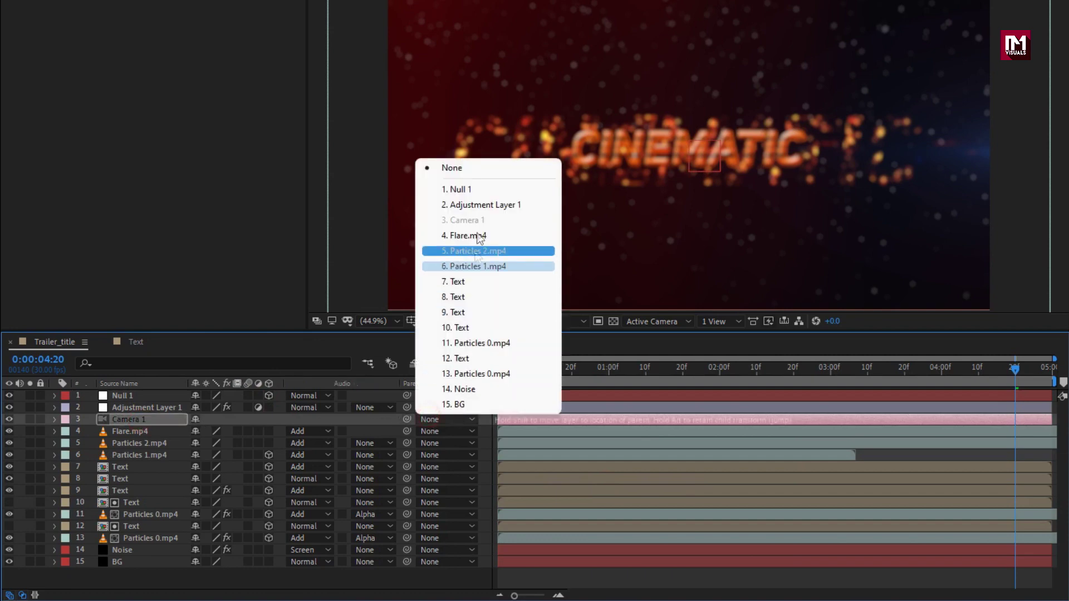
pyautogui.click(477, 190)
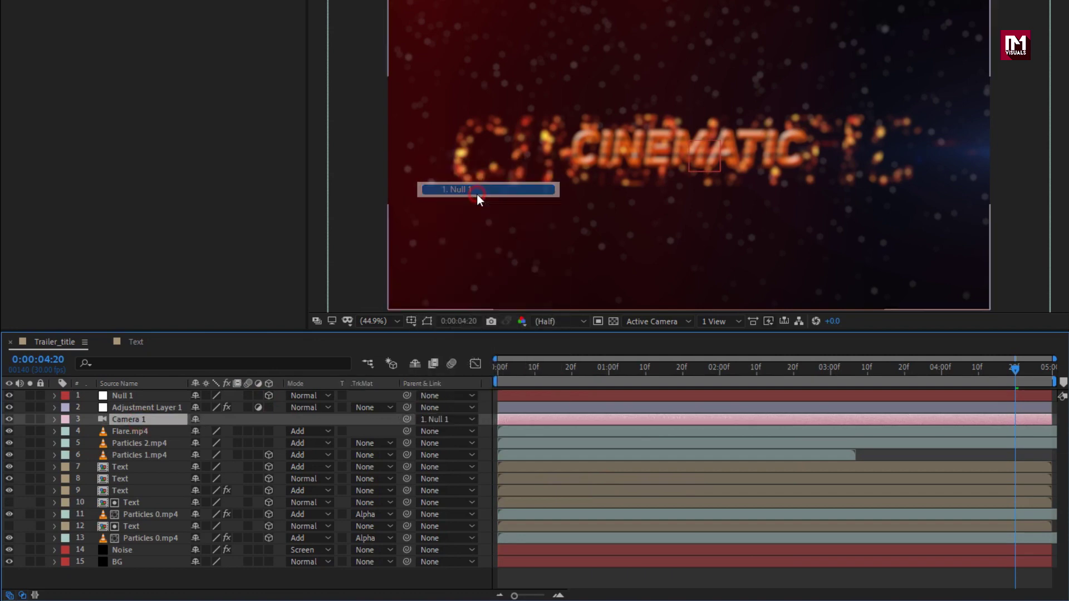
# Keyframe the null's Z Rotation at 0° at 0:00:03:15 and 25° at 0:00:00:00.
pyautogui.click(148, 395)
pyautogui.press('r')
pyautogui.press('r')
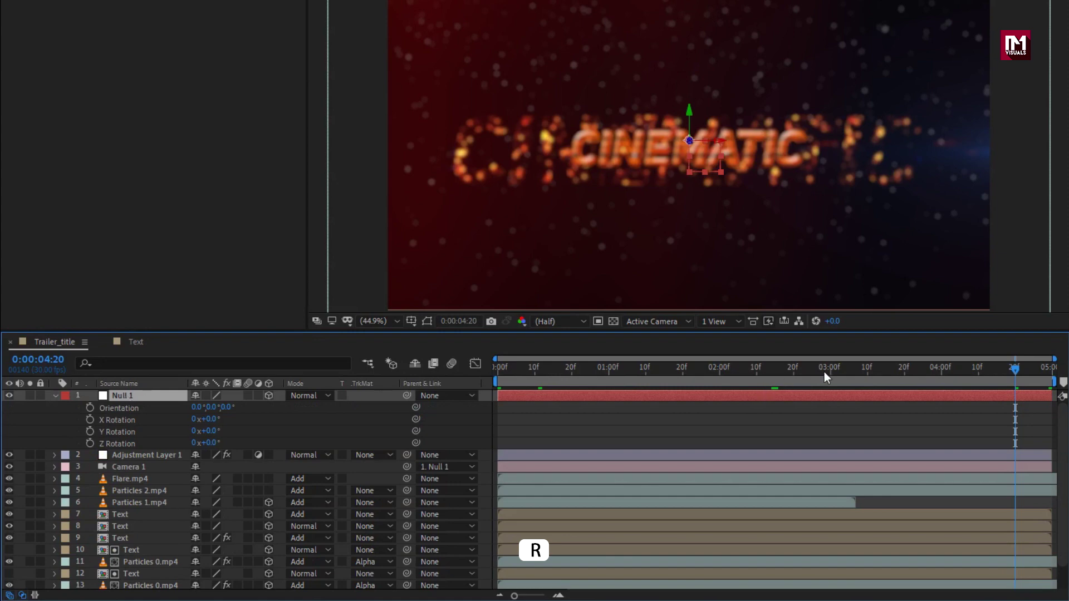
pyautogui.moveTo(824, 372); pyautogui.dragTo(886, 376)
pyautogui.click(90, 444)
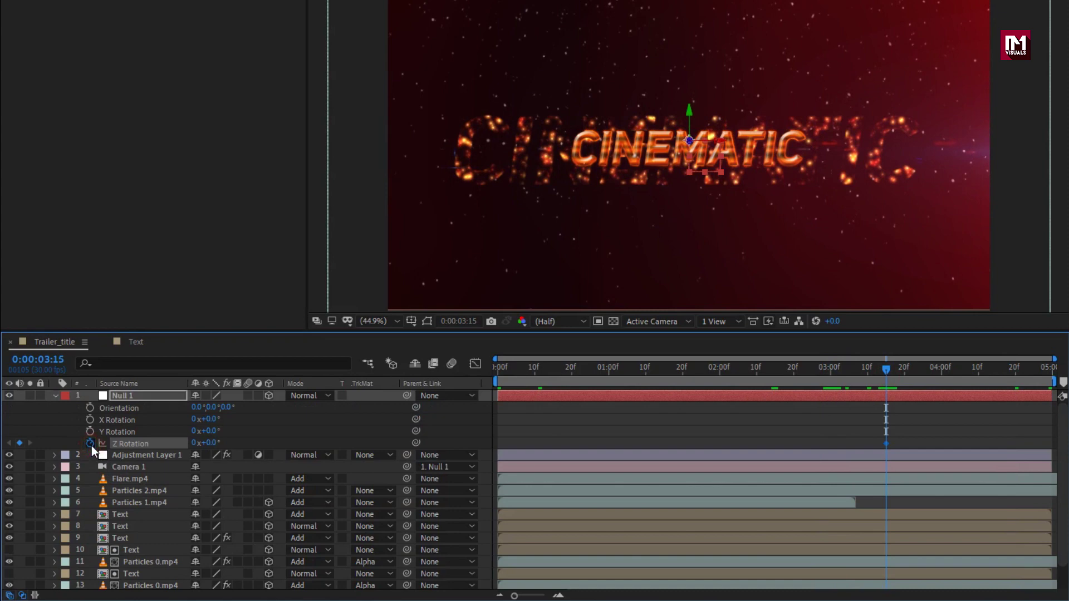
pyautogui.click(497, 370)
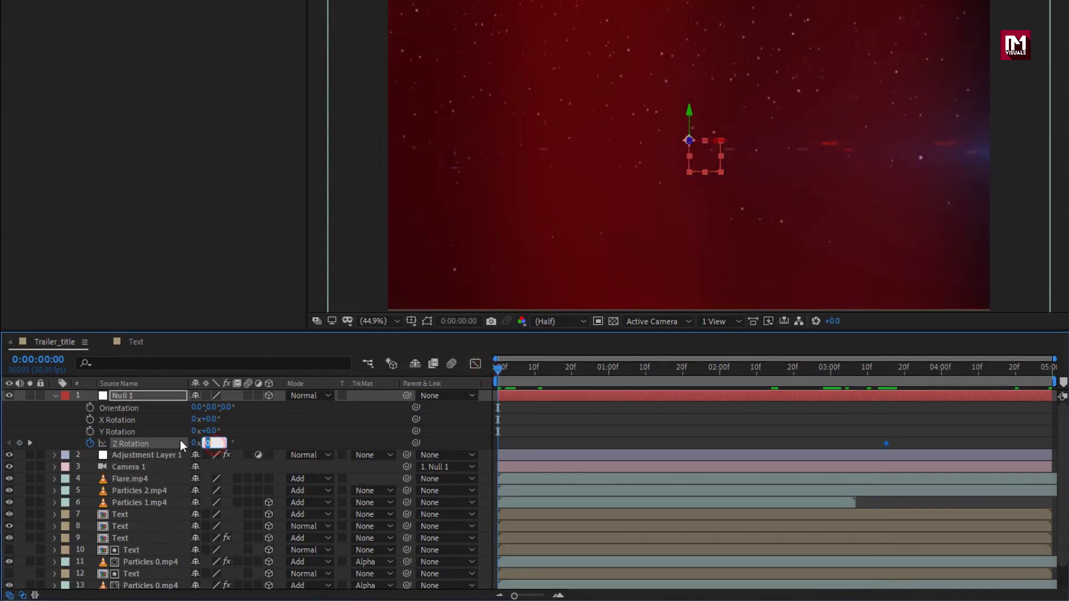
pyautogui.write('25')
pyautogui.press('Return')
# Add a Z Rotation keyframe of -60° on the null at 0:00:04:29.
pyautogui.moveTo(507, 369); pyautogui.dragTo(1048, 369)
pyautogui.click(214, 442)
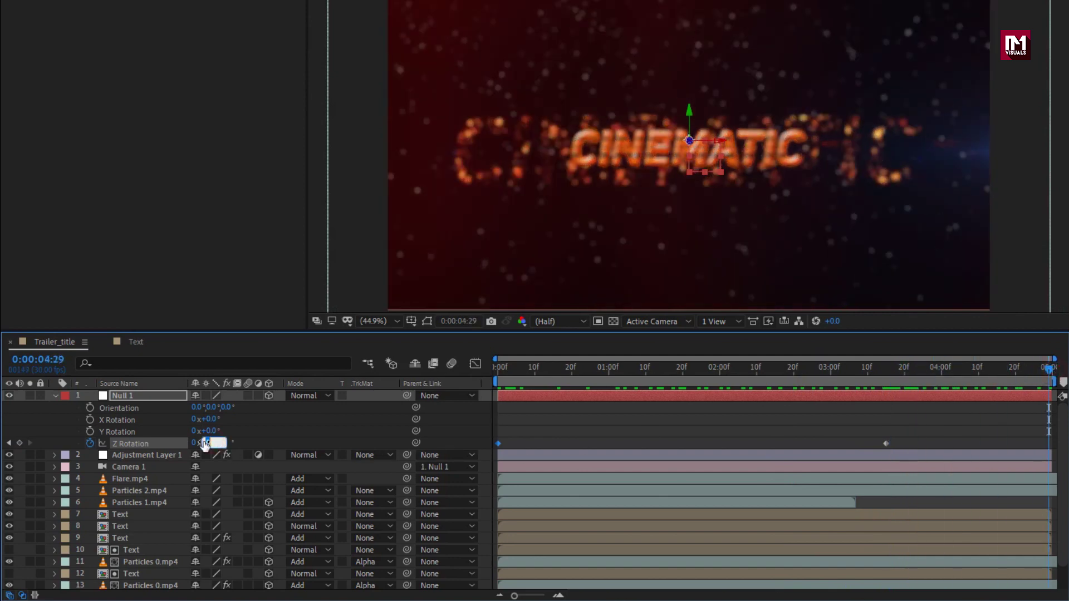
pyautogui.press('Return')
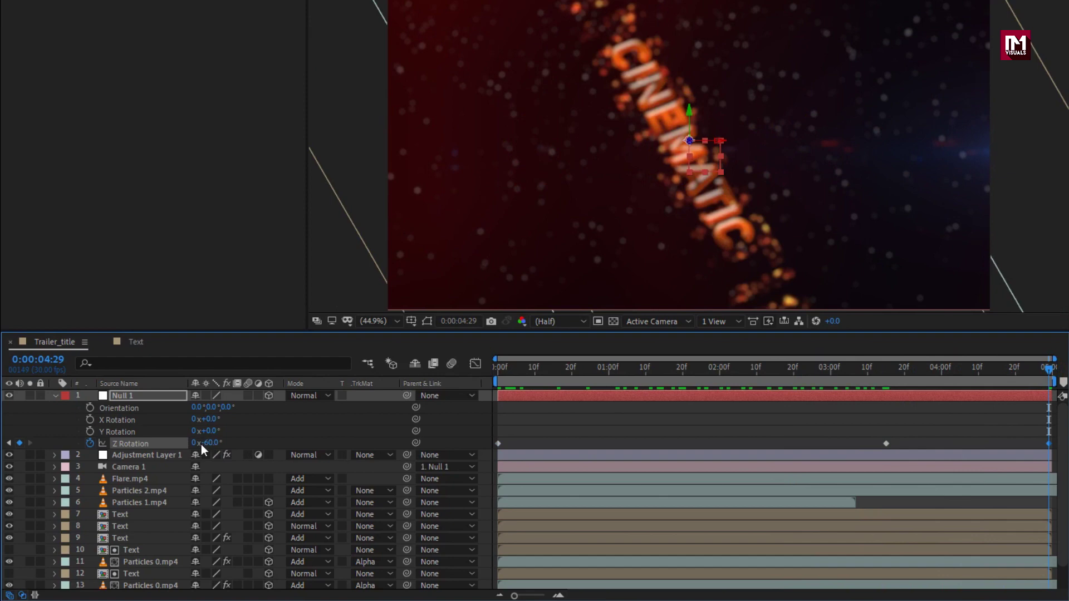
# Apply Easy Ease to the null's 0° Z Rotation keyframe at 0:00:03:15 and lengthen its outgoing speed-graph handle toward the end.
pyautogui.rightClick(886, 443)
pyautogui.moveTo(859, 432)
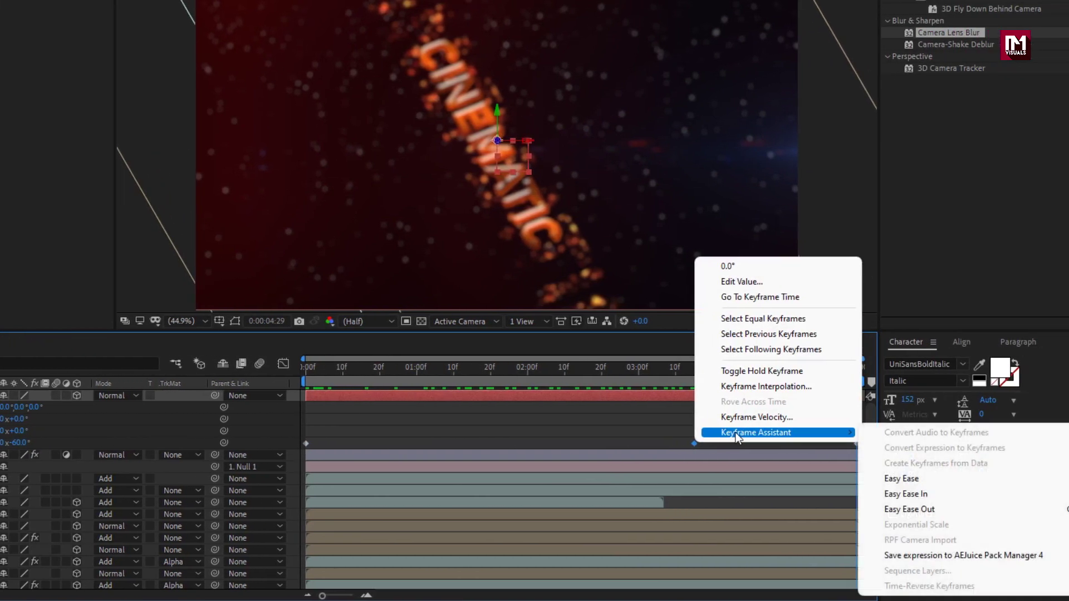
pyautogui.click(876, 474)
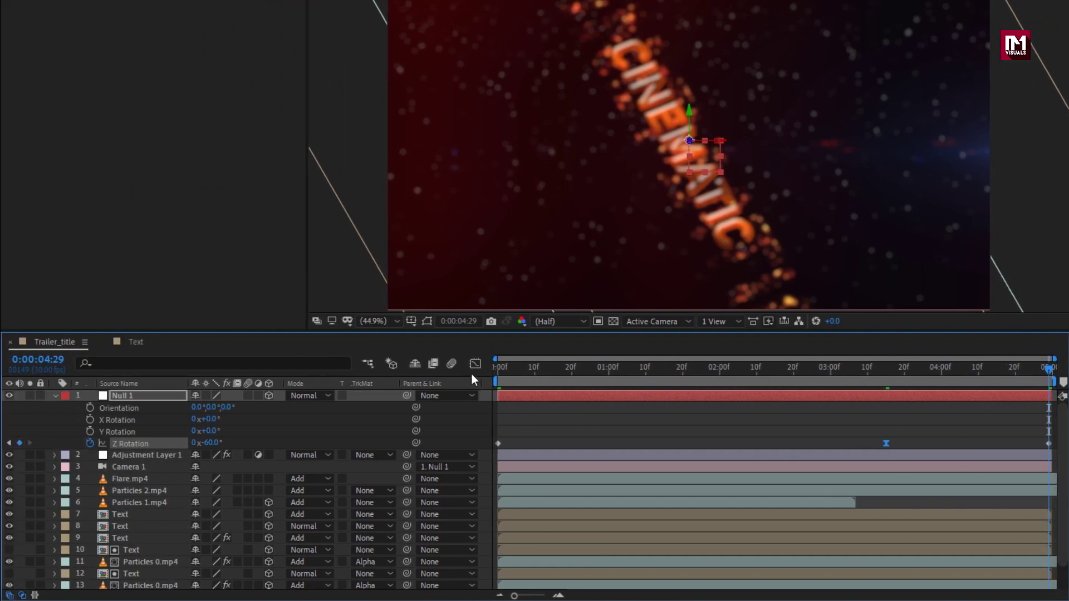
pyautogui.click(370, 365)
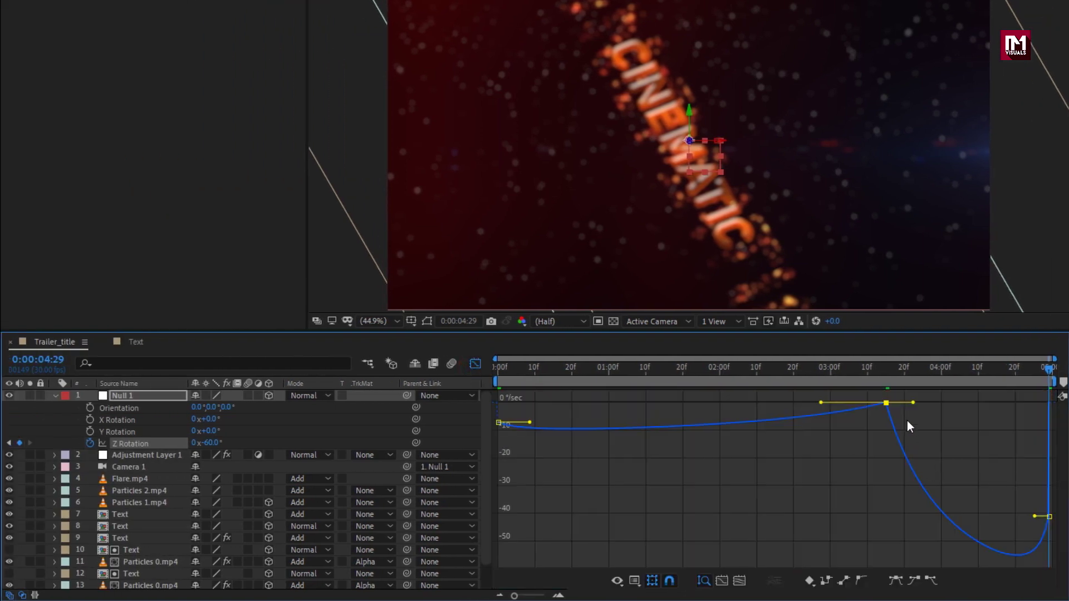
pyautogui.moveTo(913, 402)
pyautogui.mouseDown()
pyautogui.moveTo(964, 405)
pyautogui.moveTo(940, 372)
pyautogui.moveTo(1067, 370)
pyautogui.mouseUp()
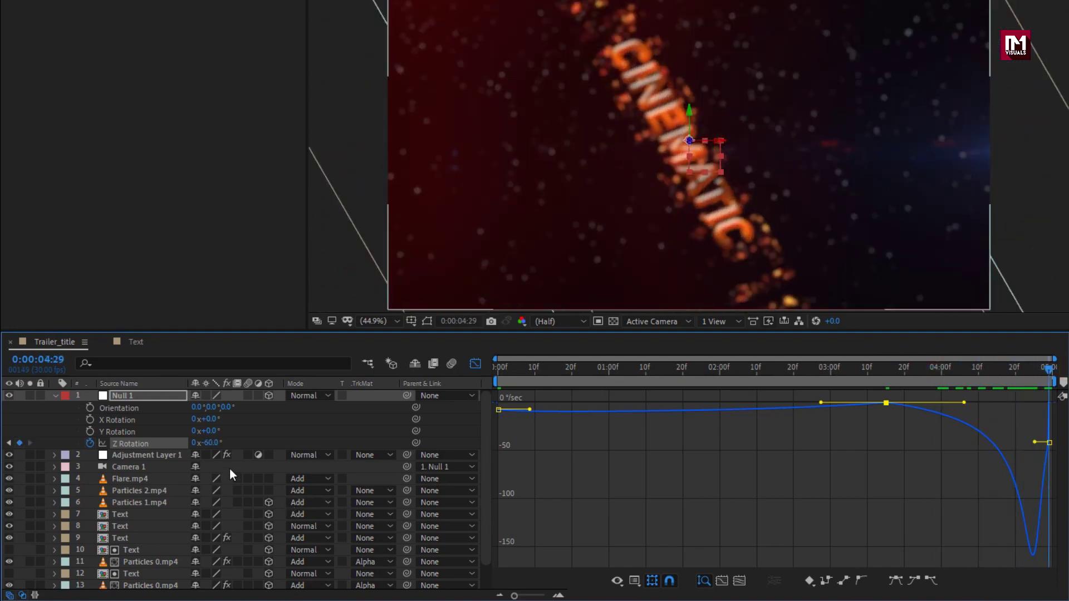
# Set the null's Z Rotation keyframe at 0:00:04:29 to -20° and return to the layer-bar view.
pyautogui.moveTo(210, 443); pyautogui.dragTo(251, 439)
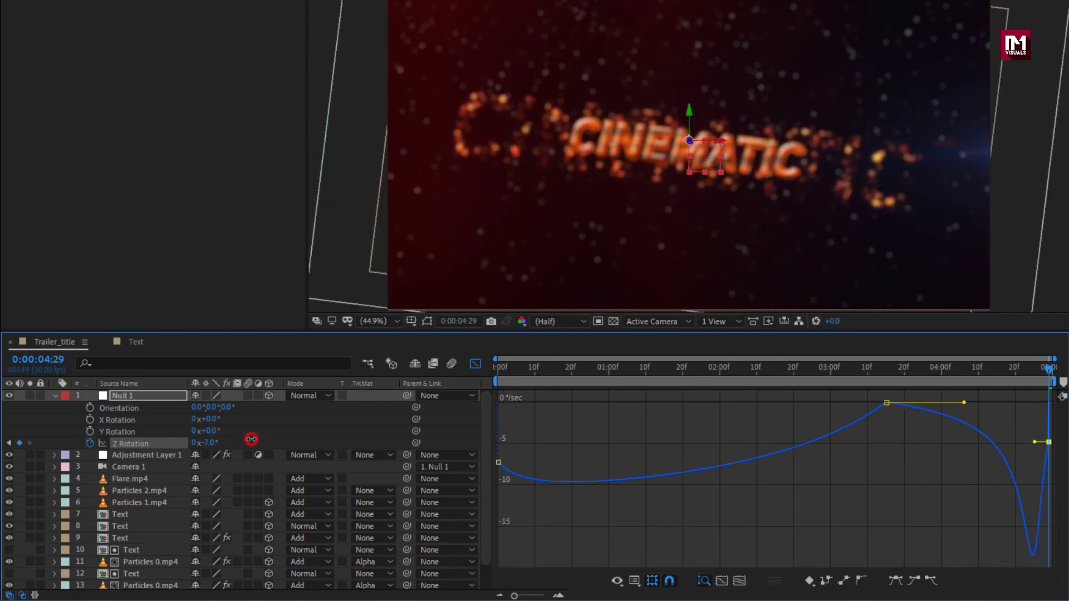
pyautogui.click(209, 443)
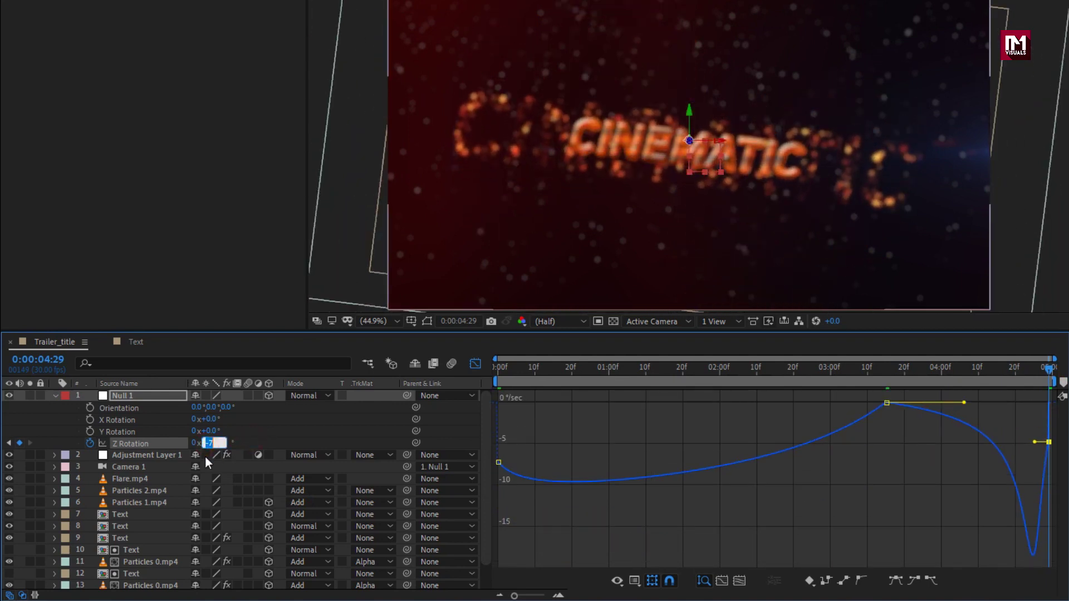
pyautogui.write('-20')
pyautogui.press('Return')
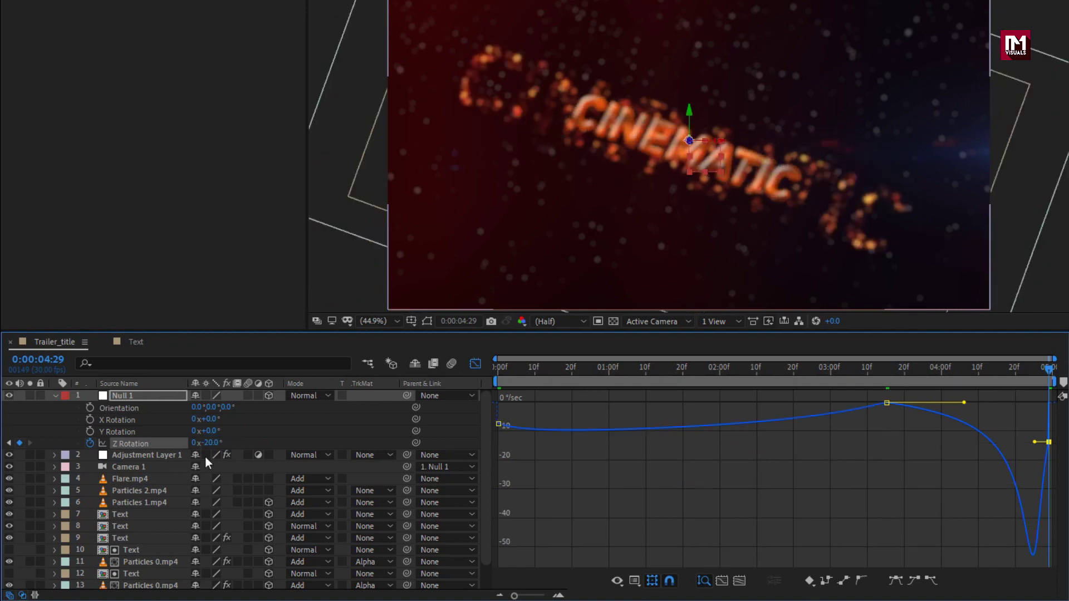
pyautogui.moveTo(880, 370); pyautogui.dragTo(856, 369)
pyautogui.click(477, 364)
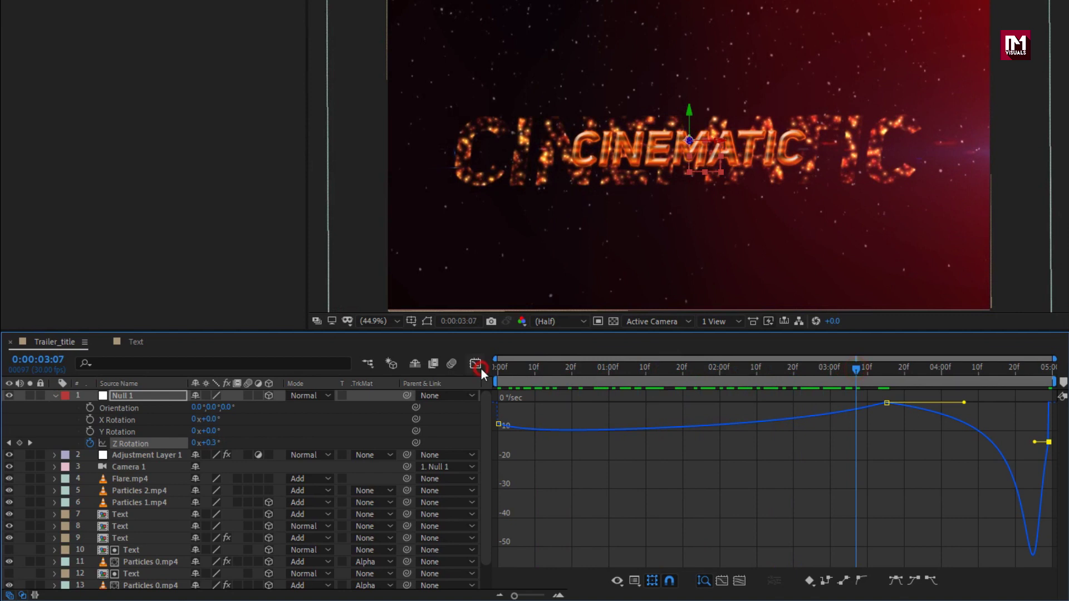
# Keyframe the null's Position at 960, 540, 0 at 0:00:02:15 and set its Z value to -1998 at 0:00:00:00.
pyautogui.click(148, 395)
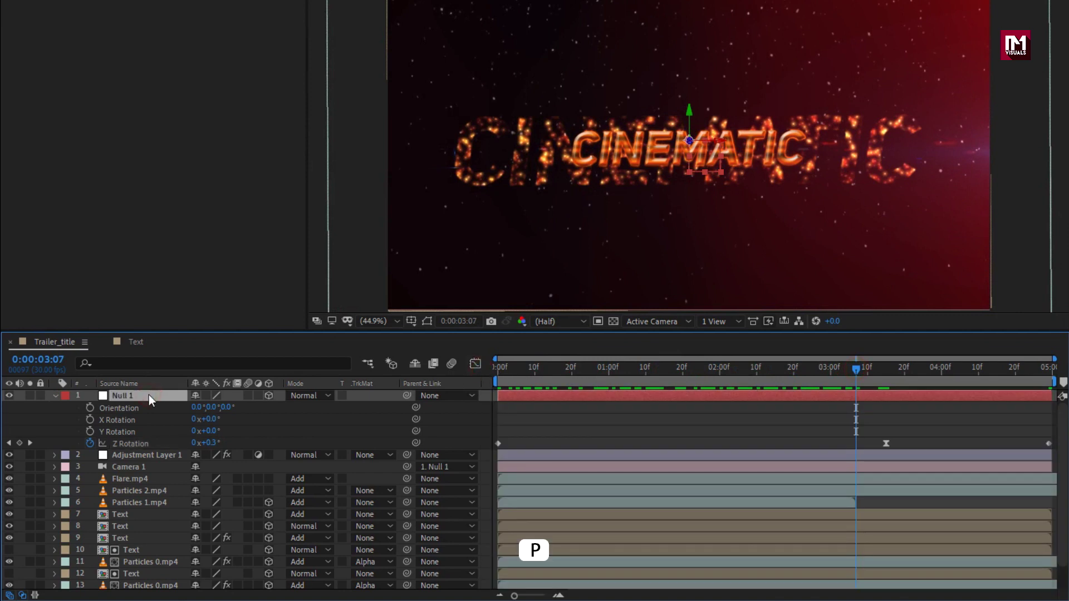
pyautogui.press('p')
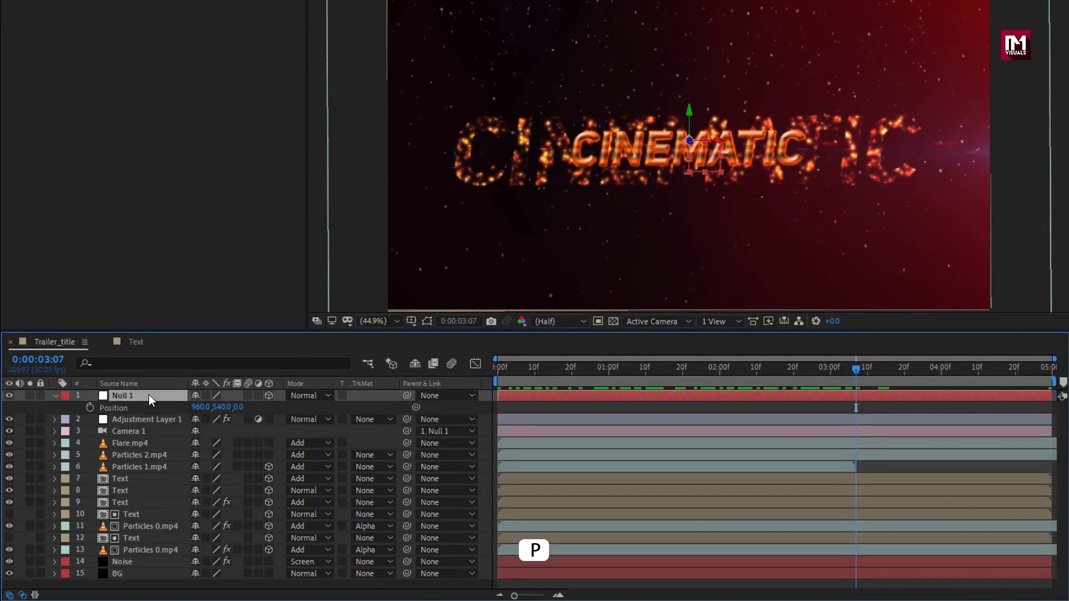
pyautogui.click(774, 371)
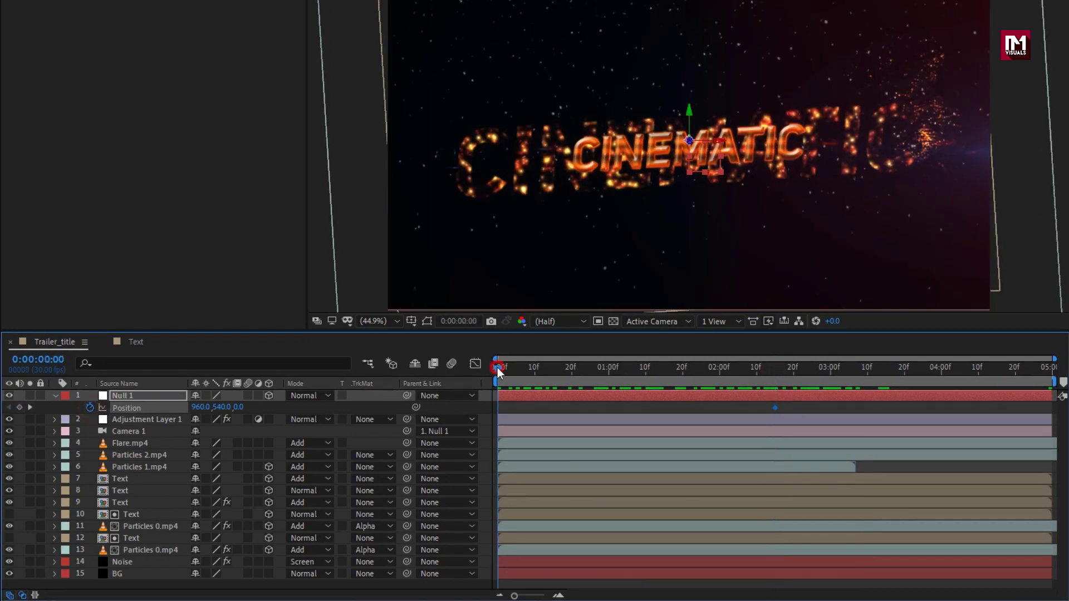
pyautogui.moveTo(239, 408); pyautogui.dragTo(126, 416)
pyautogui.moveTo(250, 408); pyautogui.dragTo(73, 405)
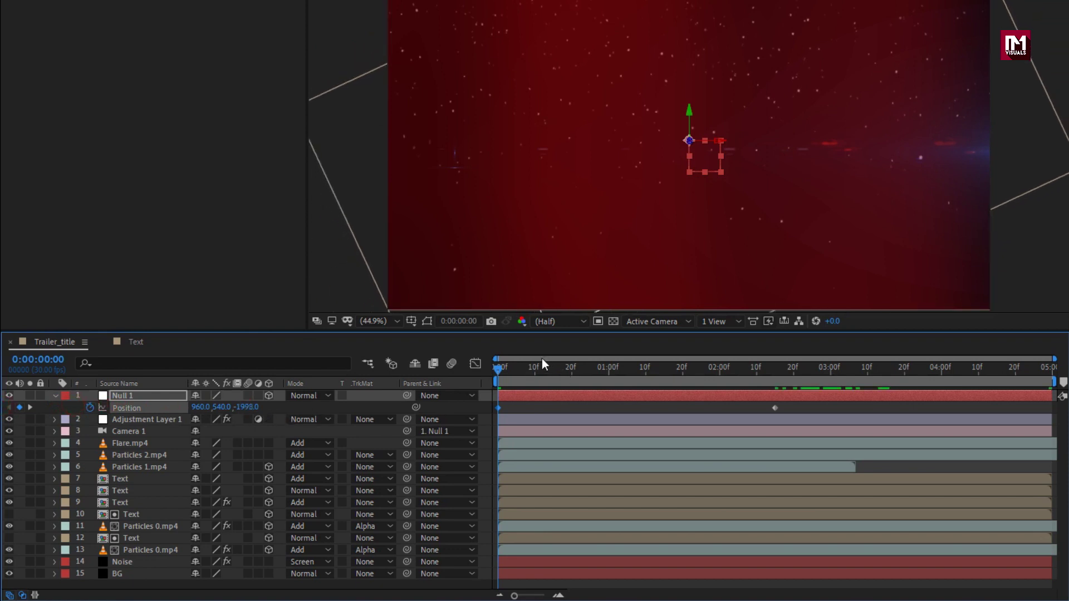
# Add a Position keyframe on the null at 0:00:04:29 with a Z value of 2668.
pyautogui.moveTo(514, 365); pyautogui.dragTo(1055, 380)
pyautogui.moveTo(236, 407); pyautogui.dragTo(857, 406)
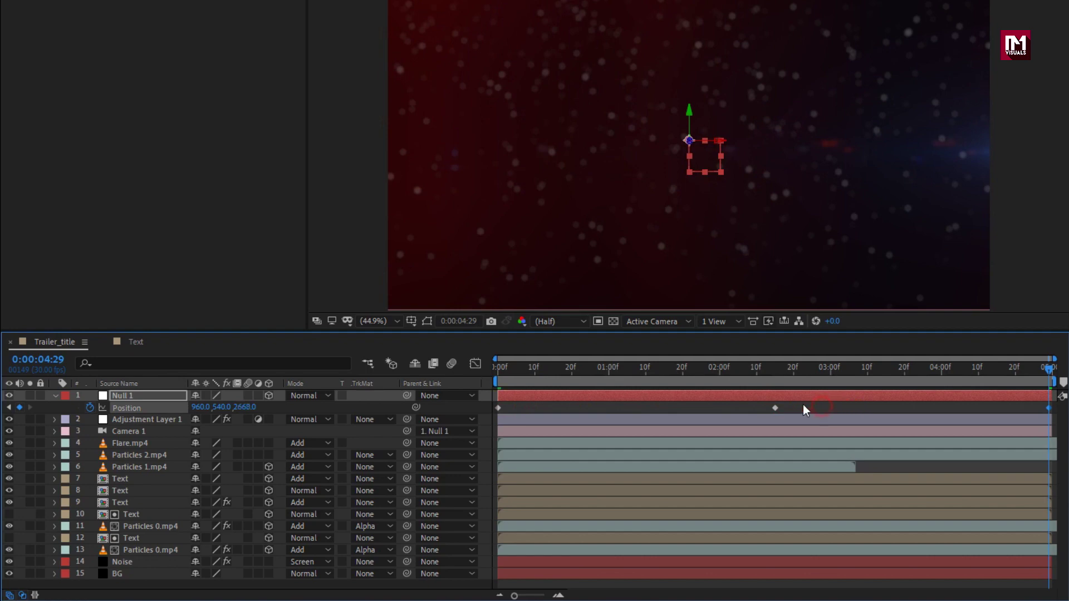
pyautogui.moveTo(911, 377); pyautogui.dragTo(667, 368)
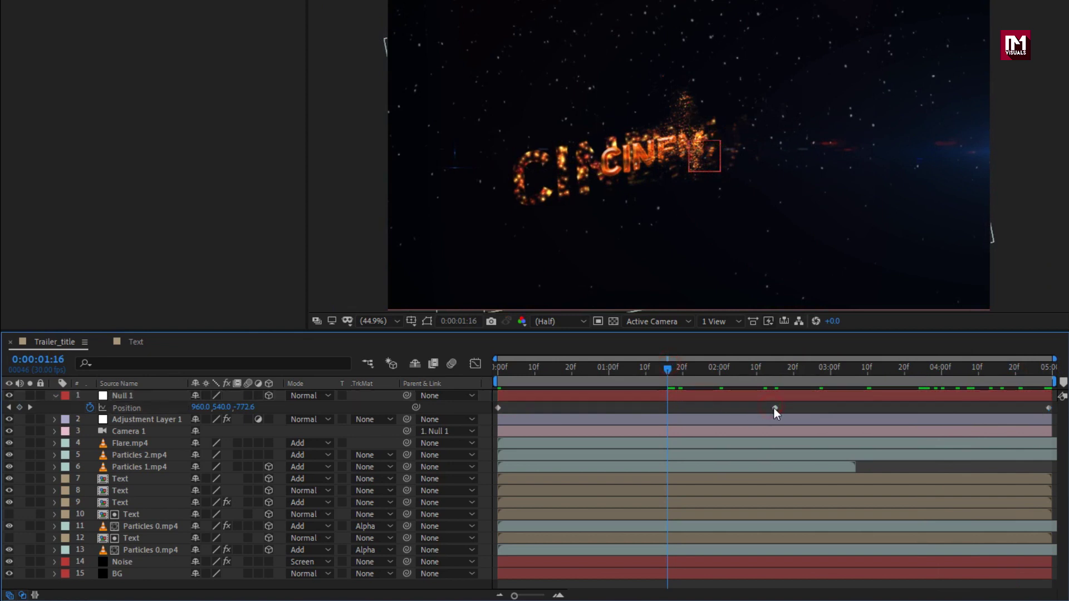
# Apply Easy Ease to the null's middle Position keyframe and lengthen both its incoming and outgoing speed-graph handles.
pyautogui.rightClick(773, 407)
pyautogui.moveTo(868, 583)
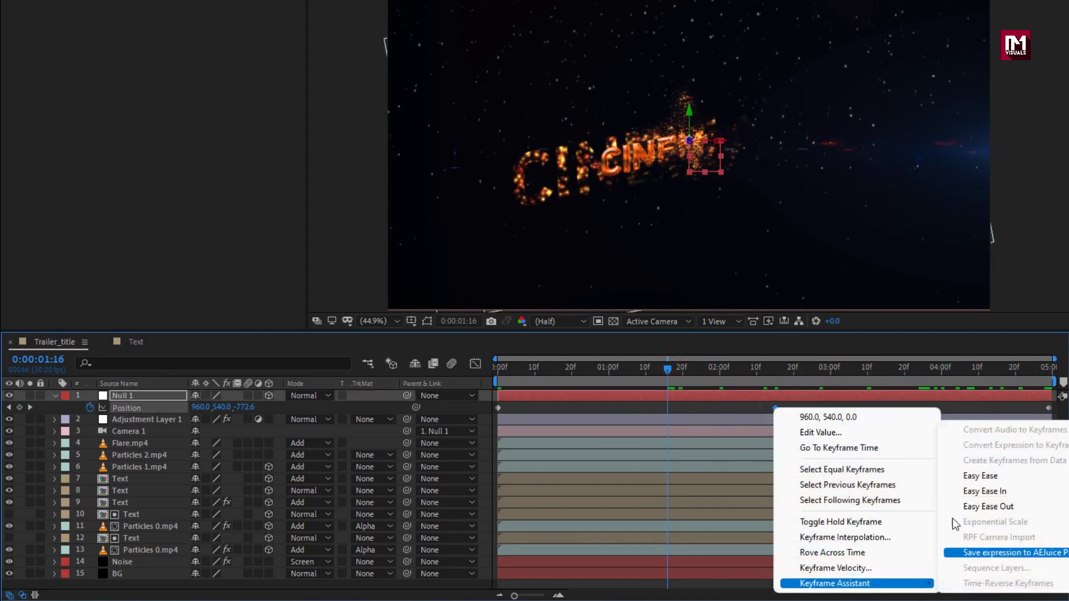
pyautogui.click(979, 476)
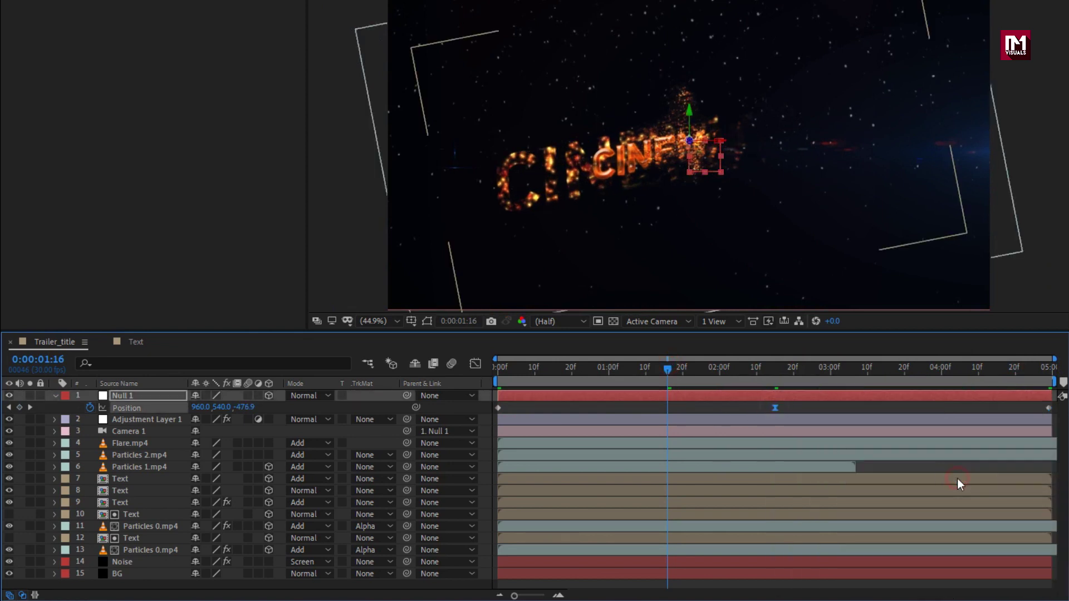
pyautogui.click(475, 364)
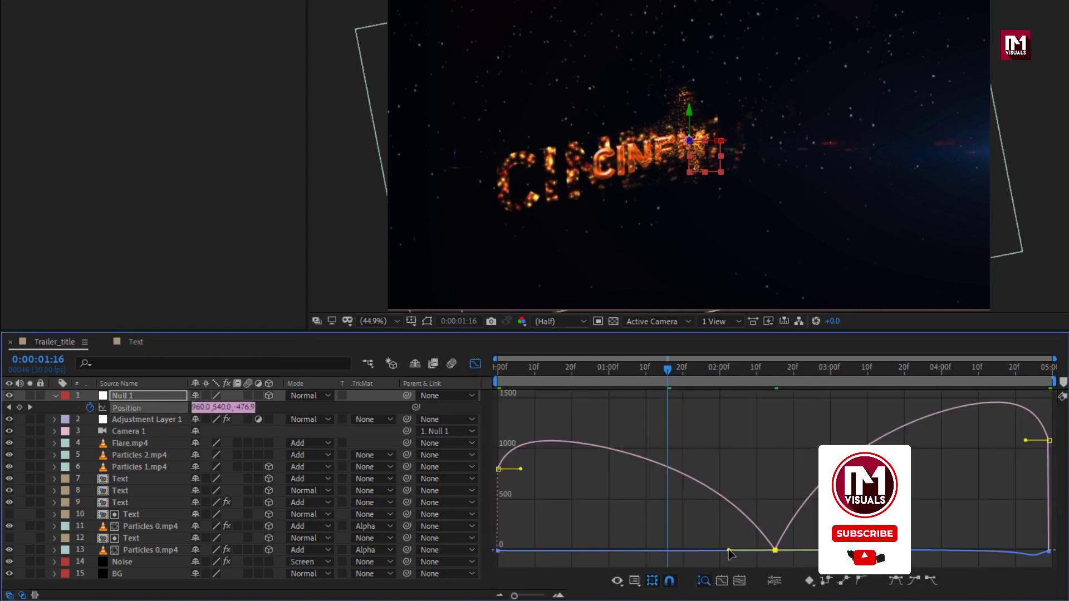
pyautogui.moveTo(727, 551); pyautogui.dragTo(627, 549)
pyautogui.moveTo(527, 372); pyautogui.dragTo(731, 371)
pyautogui.moveTo(636, 553); pyautogui.dragTo(657, 553)
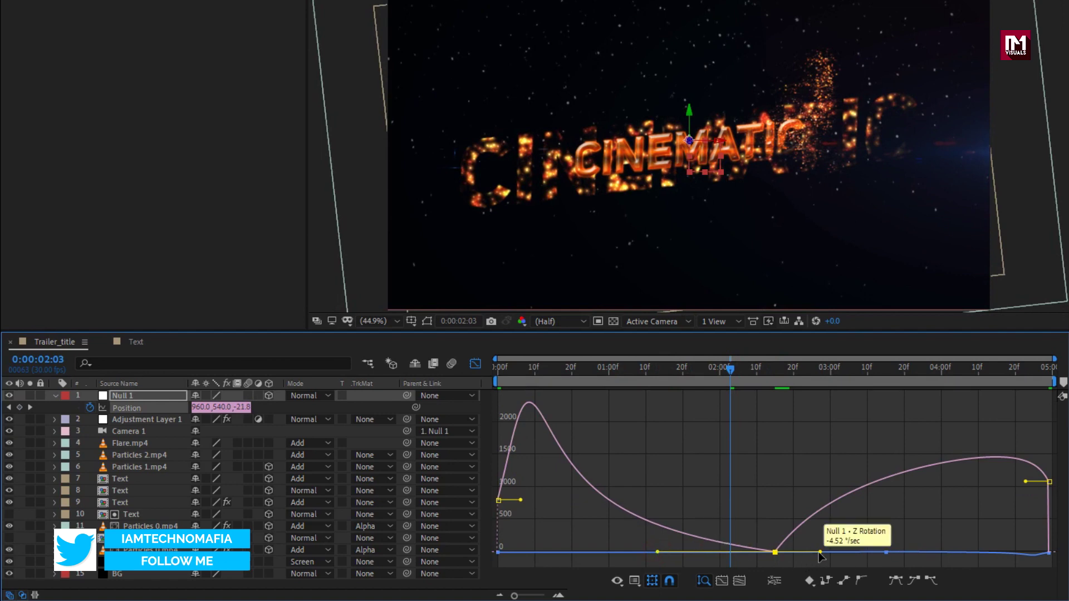
pyautogui.moveTo(885, 552); pyautogui.dragTo(860, 553)
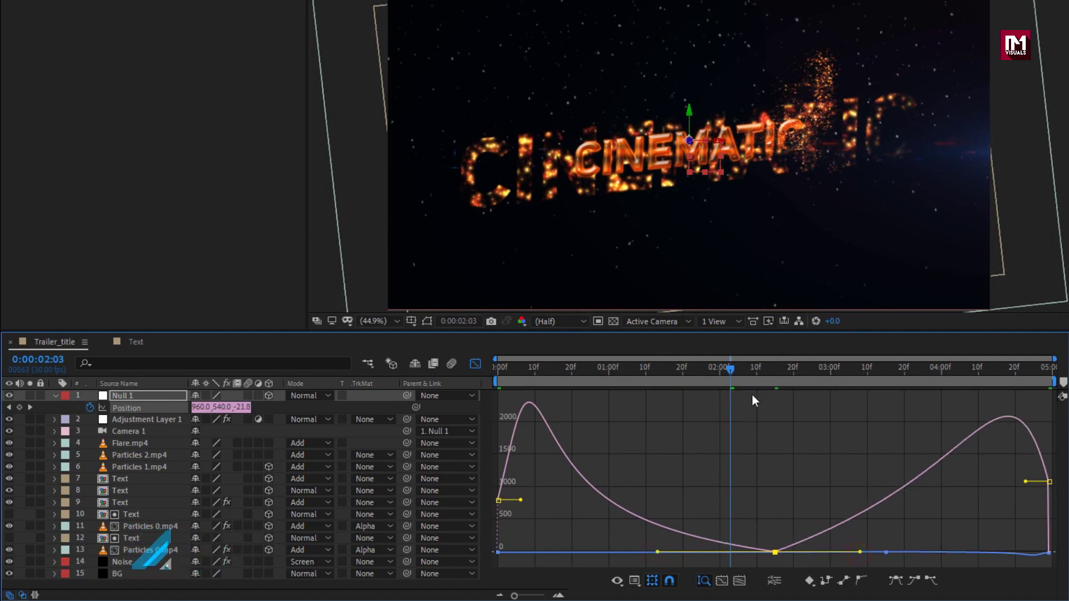
pyautogui.moveTo(741, 370); pyautogui.dragTo(827, 368)
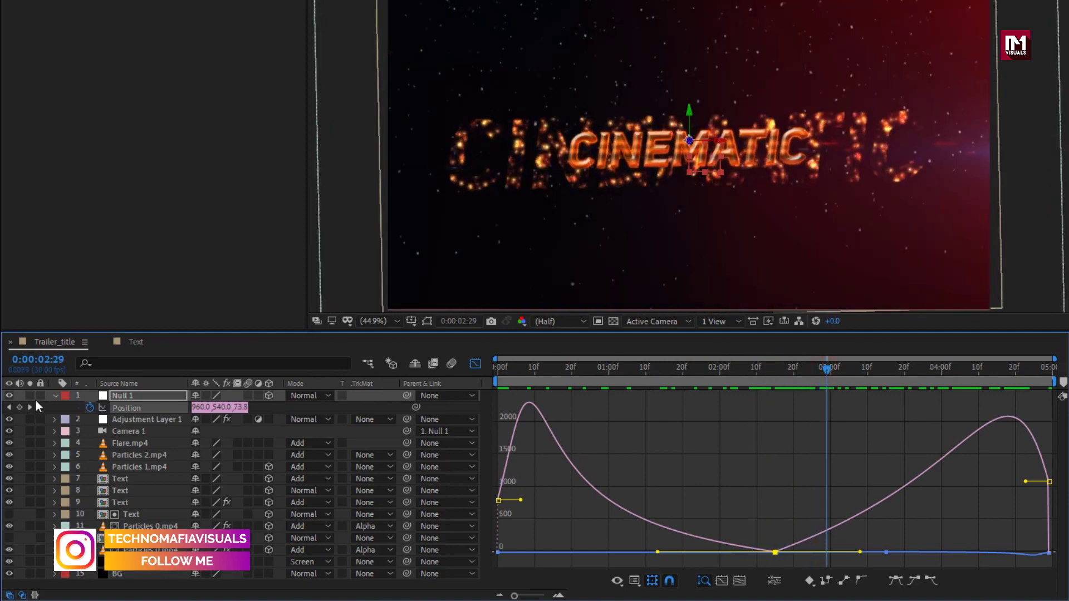
# Collapse the null's properties, close the graph view, and preview the composition from 0:00:00:00.
pyautogui.click(54, 394)
pyautogui.click(475, 363)
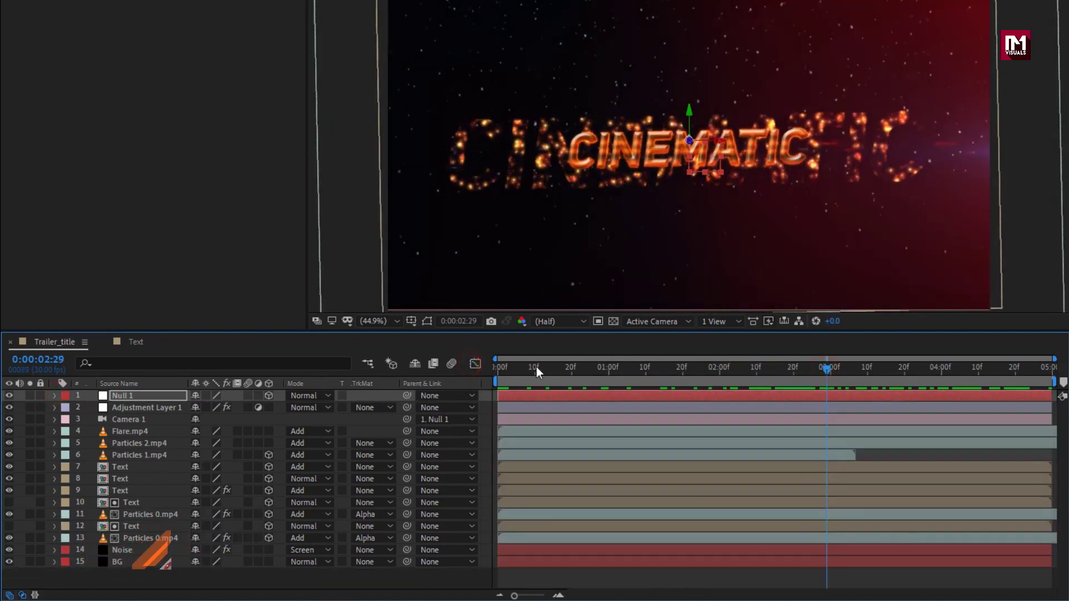
pyautogui.click(522, 369)
pyautogui.moveTo(523, 371); pyautogui.dragTo(425, 373)
pyautogui.click(426, 373)
pyautogui.press('space')
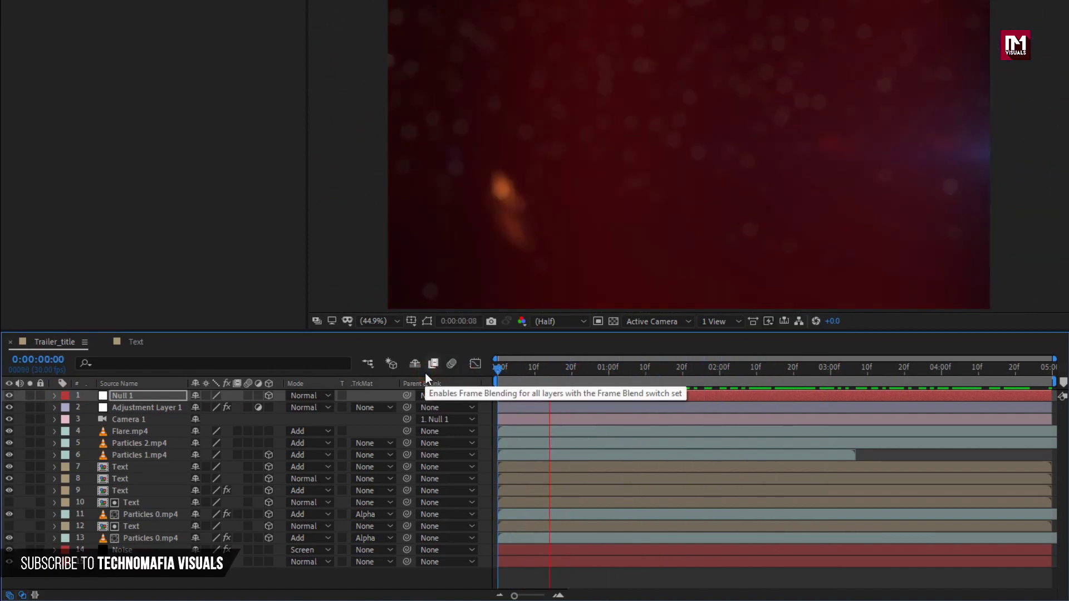